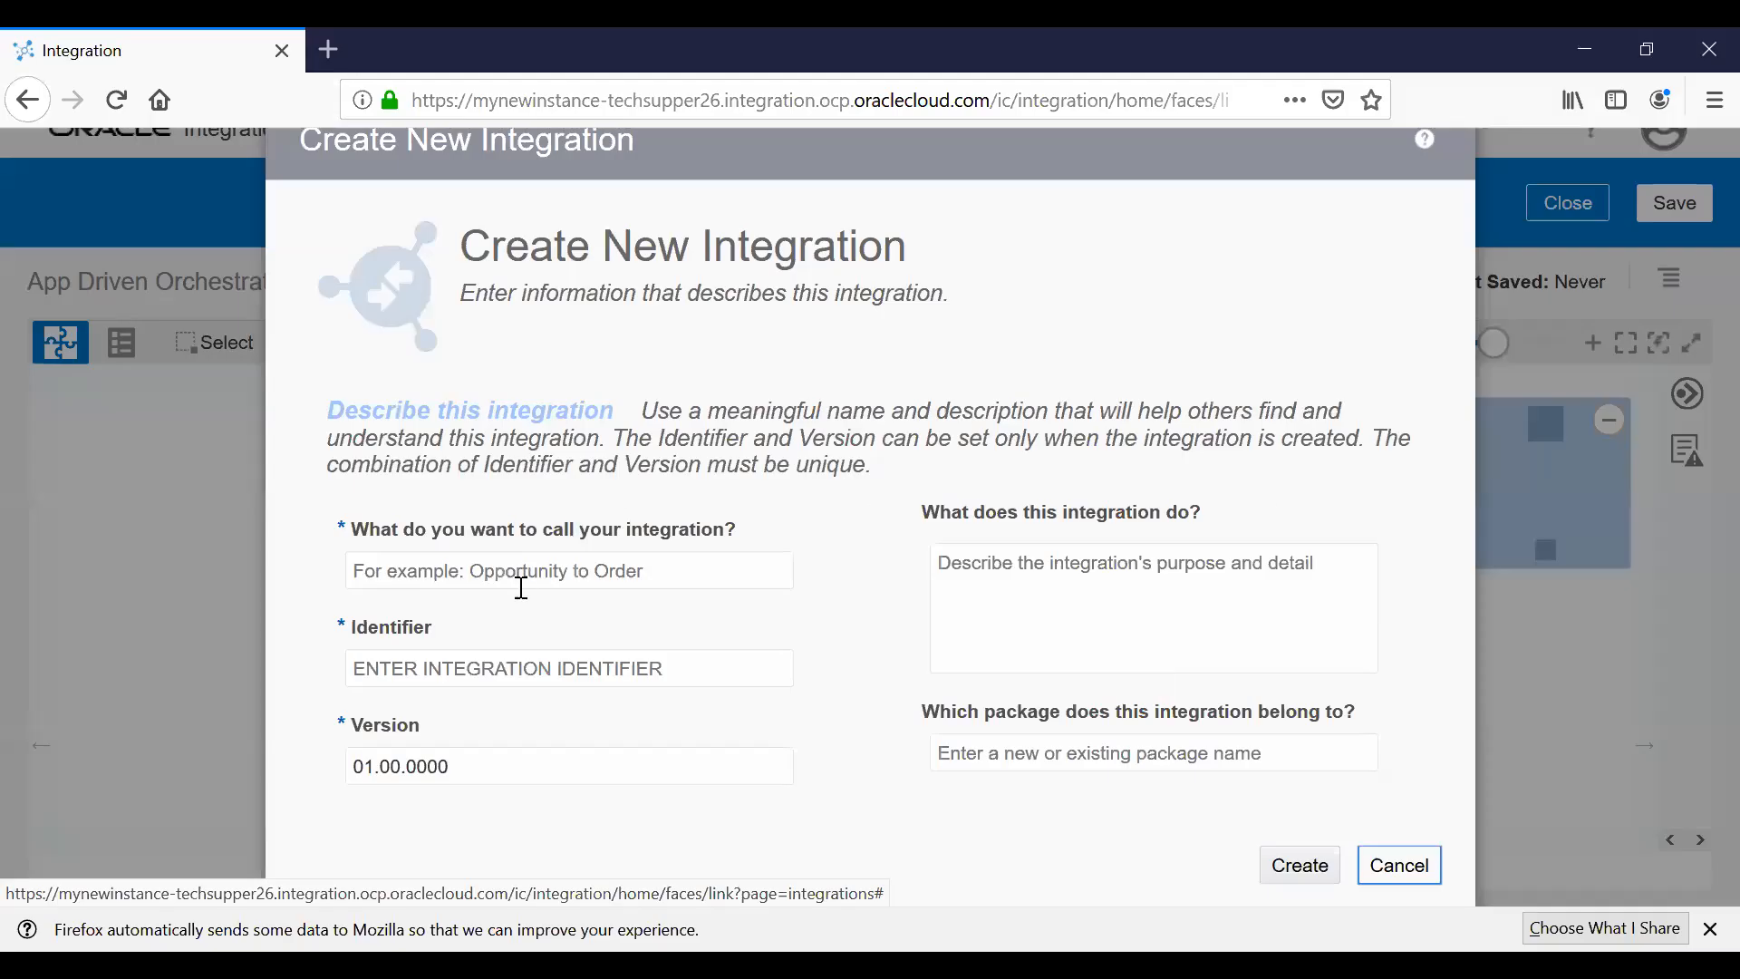
Name the new integration WriteFile_Integration and create it.
{"action": "left_click", "coordinate": [522, 585]}
{"action": "type", "text": "Wrtie"}
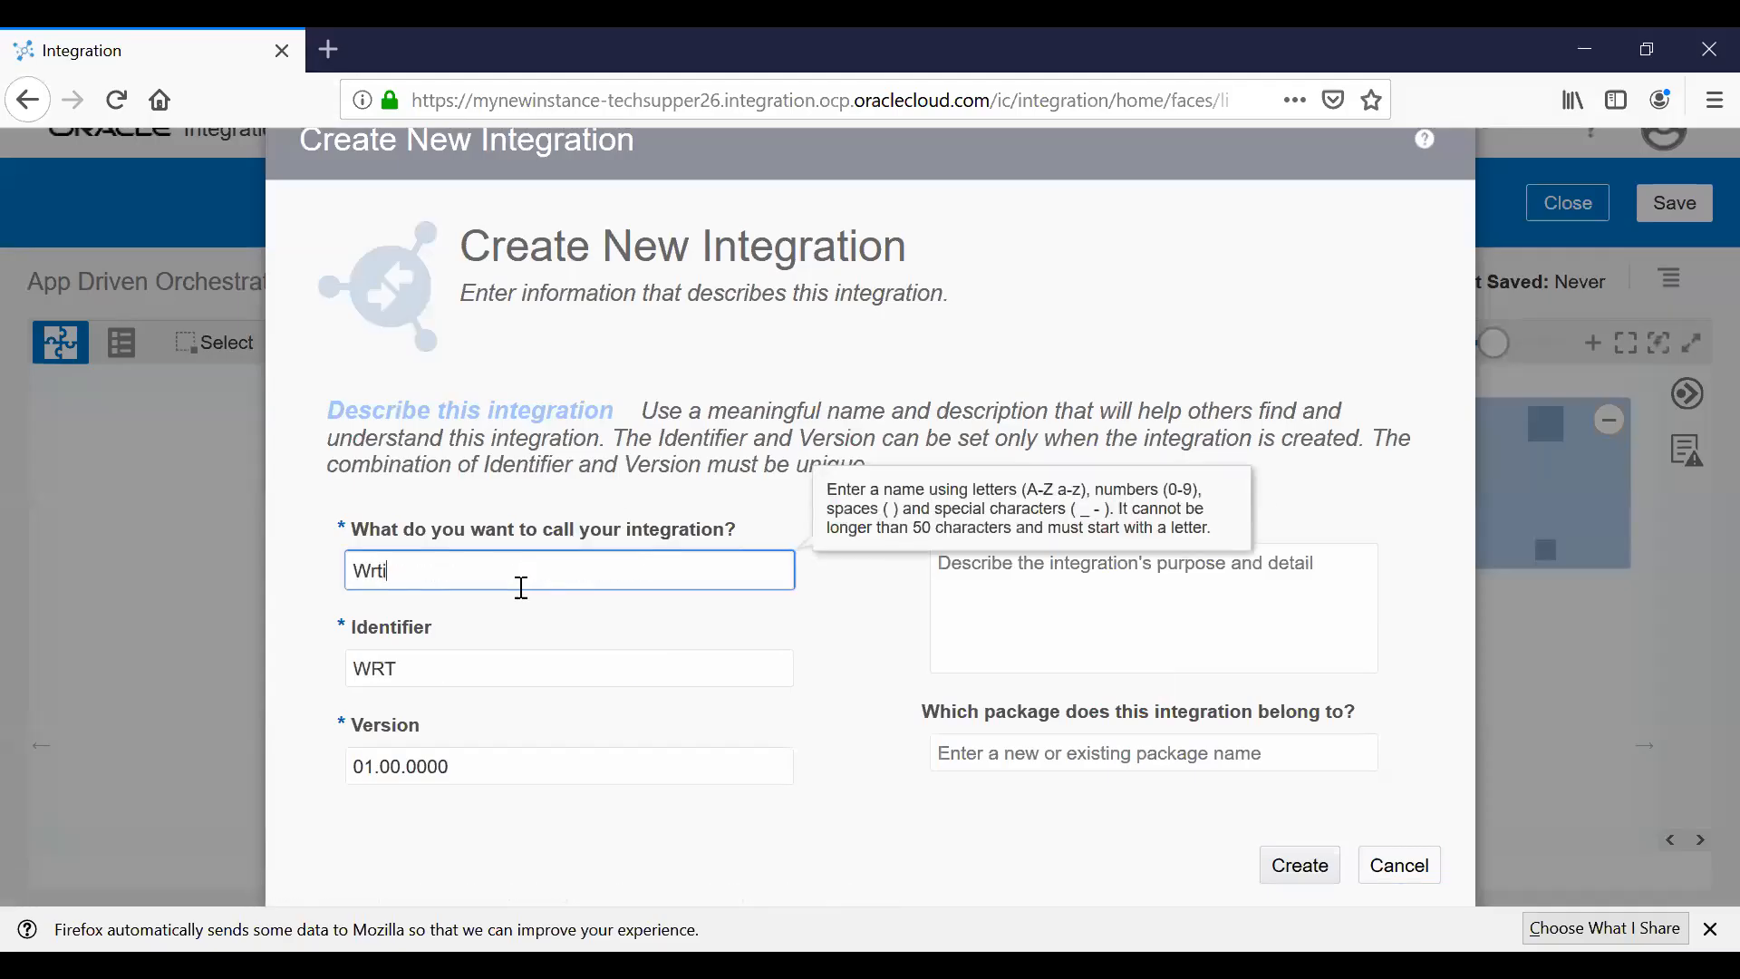
{"action": "key", "text": "BackSpace"}
{"action": "key", "text": "BackSpace"}
{"action": "key", "text": "BackSpace"}
{"action": "type", "text": "ot"}
{"action": "key", "text": "BackSpace"}
{"action": "key", "text": "BackSpace"}
{"action": "type", "text": "iteFile_Integration"}
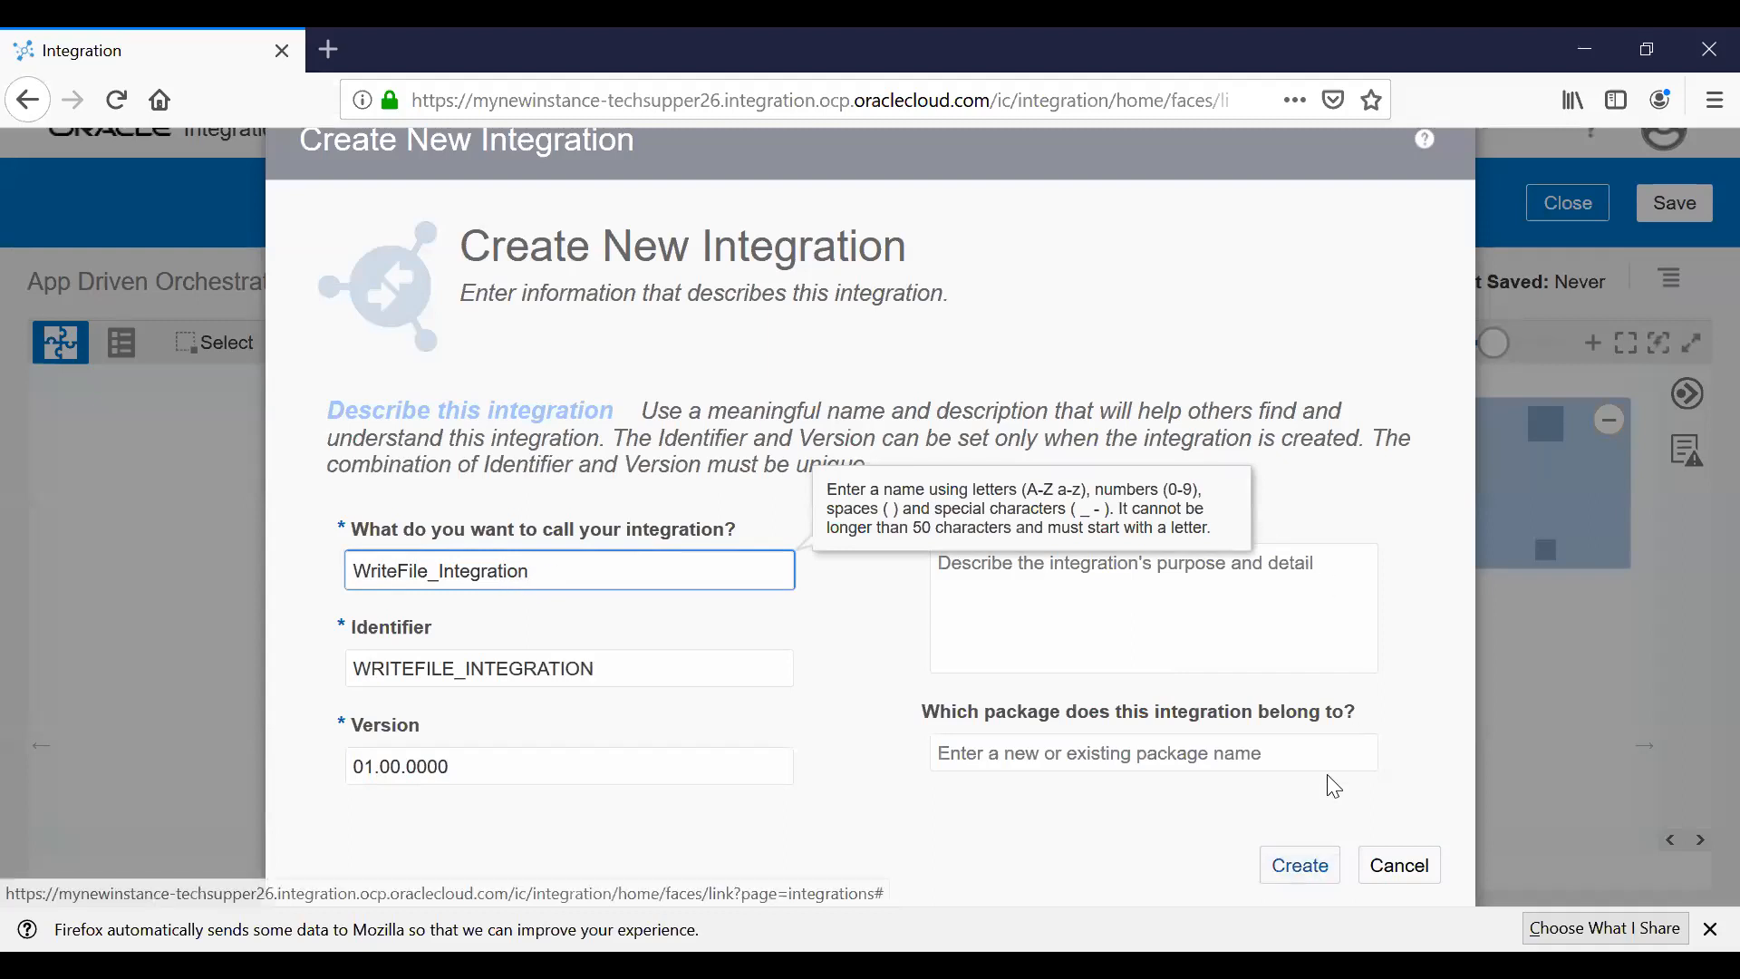
{"action": "key", "text": "Return"}
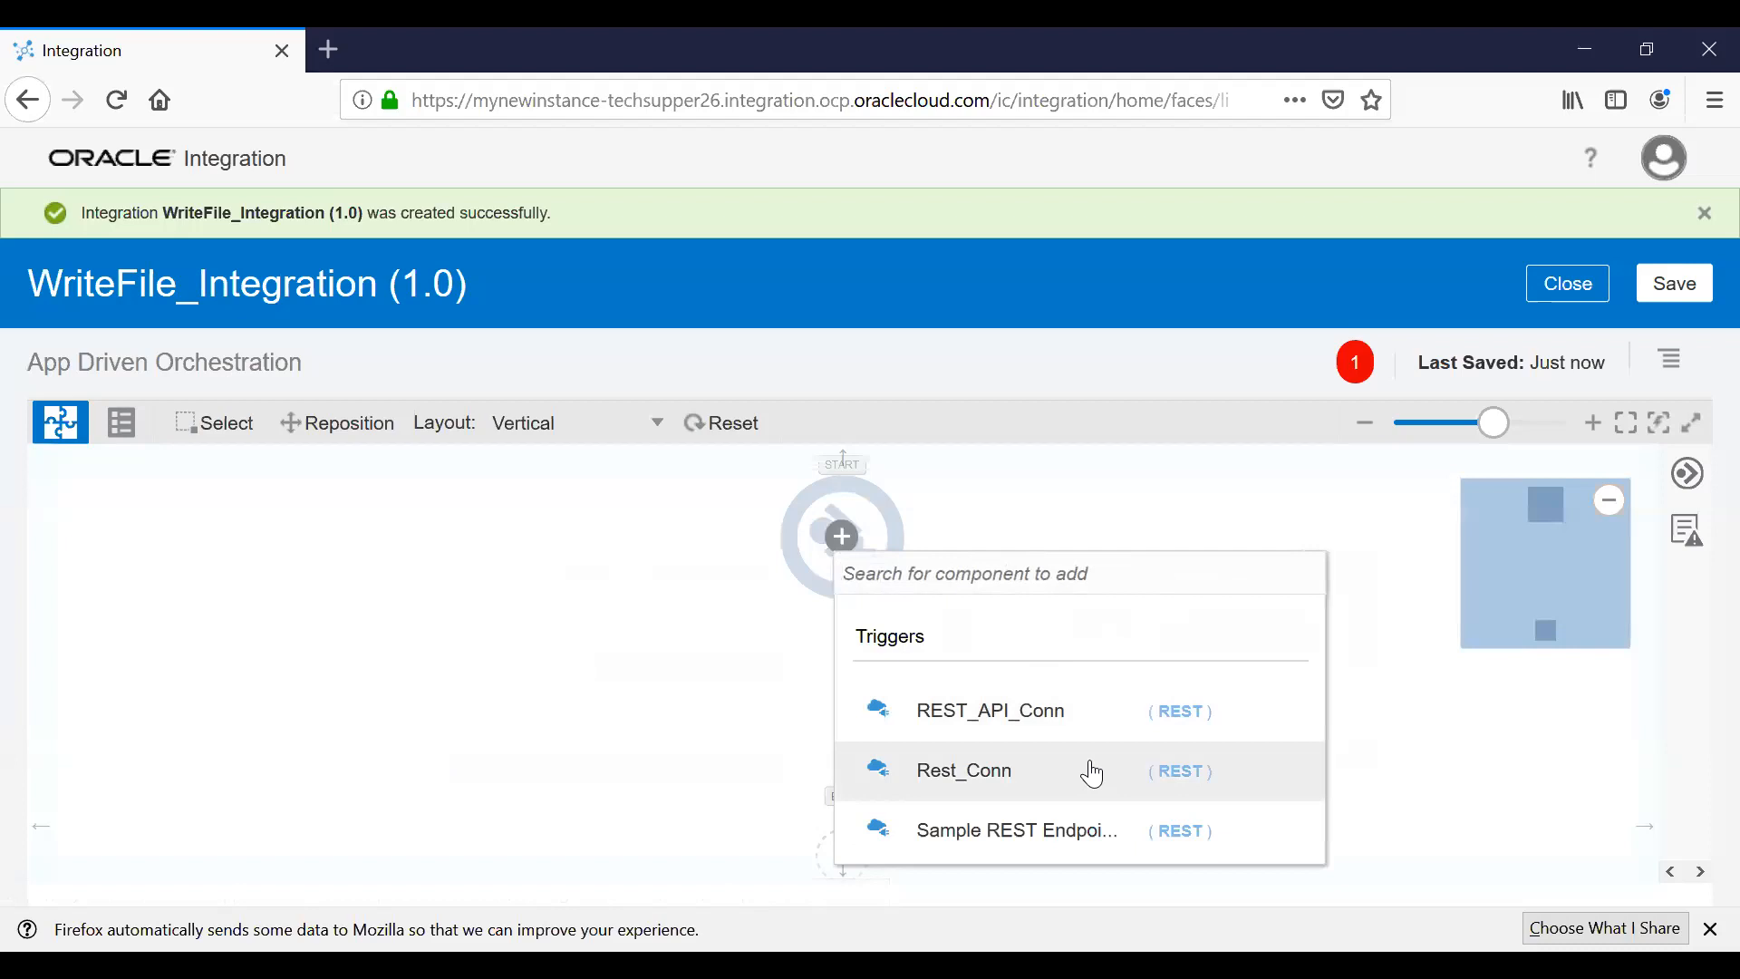
Use REST_API_Conn as the trigger, naming the endpoint CreateFile with resource path /createfile.
{"action": "left_click", "coordinate": [1034, 709]}
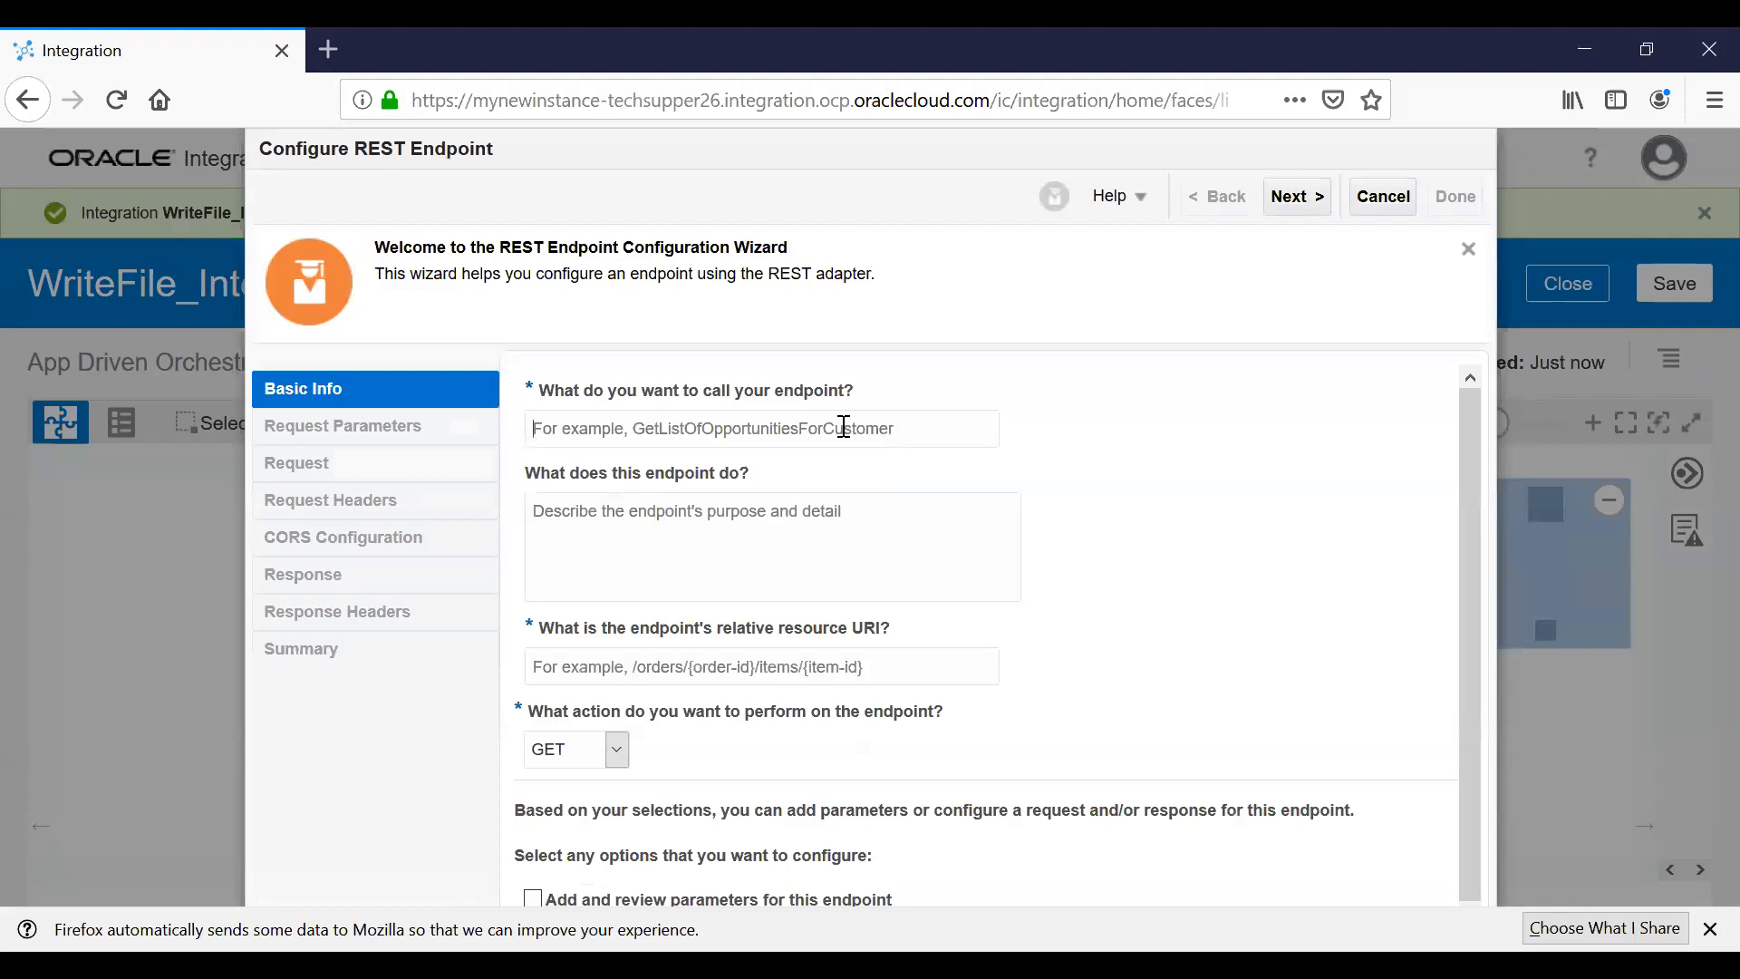
{"action": "left_click", "coordinate": [844, 426]}
{"action": "type", "text": "Cr"}
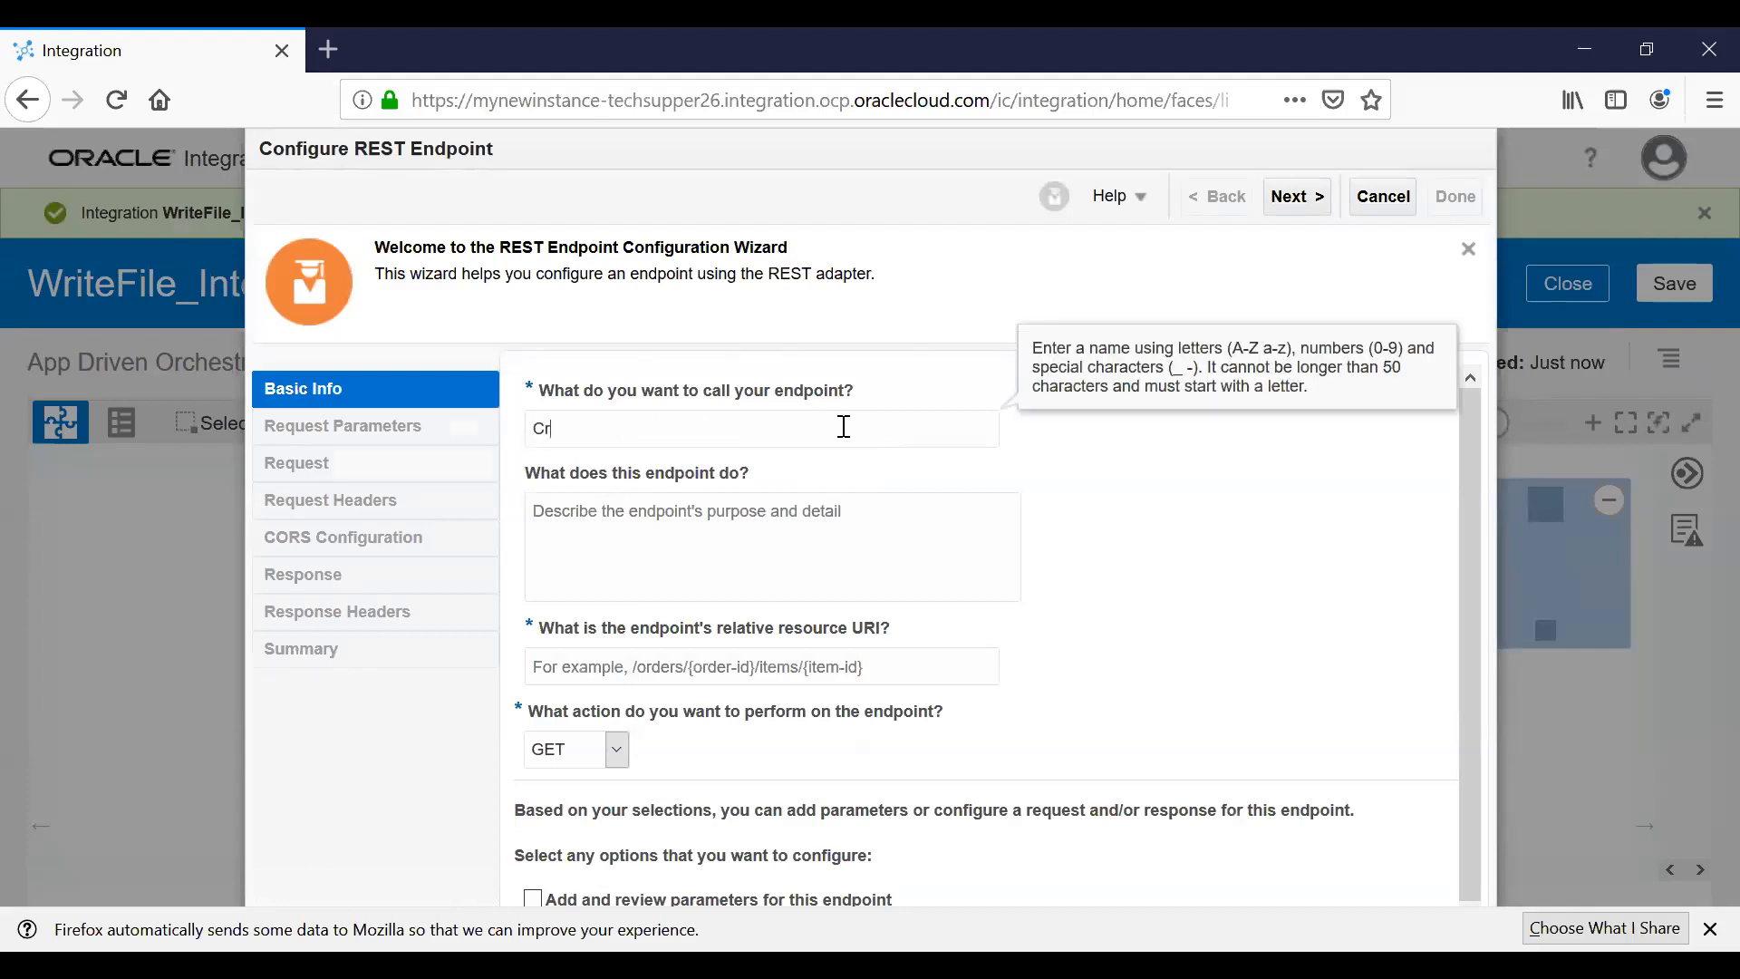
{"action": "type", "text": "eateFile"}
{"action": "left_click", "coordinate": [691, 670]}
{"action": "type", "text": "/"}
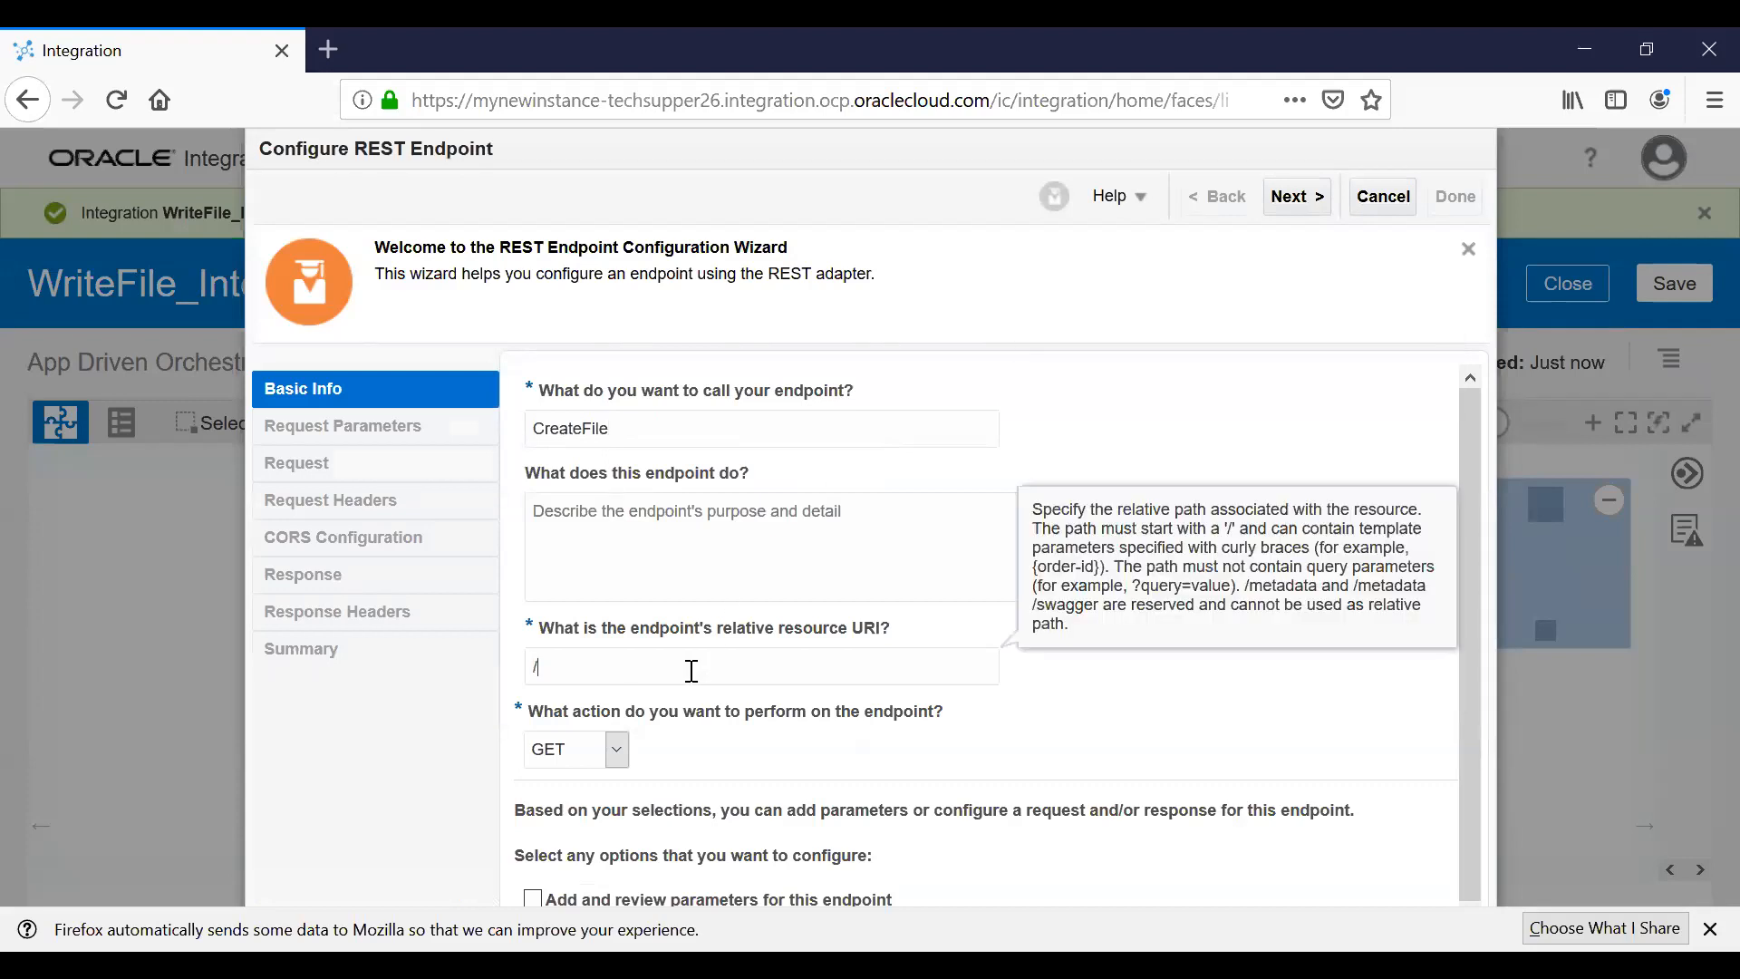
{"action": "type", "text": "createfile"}
{"action": "key", "text": "Tab"}
{"action": "scroll", "coordinate": [691, 670], "scroll_direction": "down", "scroll_amount": 1}
{"action": "scroll", "coordinate": [692, 671], "scroll_direction": "down", "scroll_amount": 1}
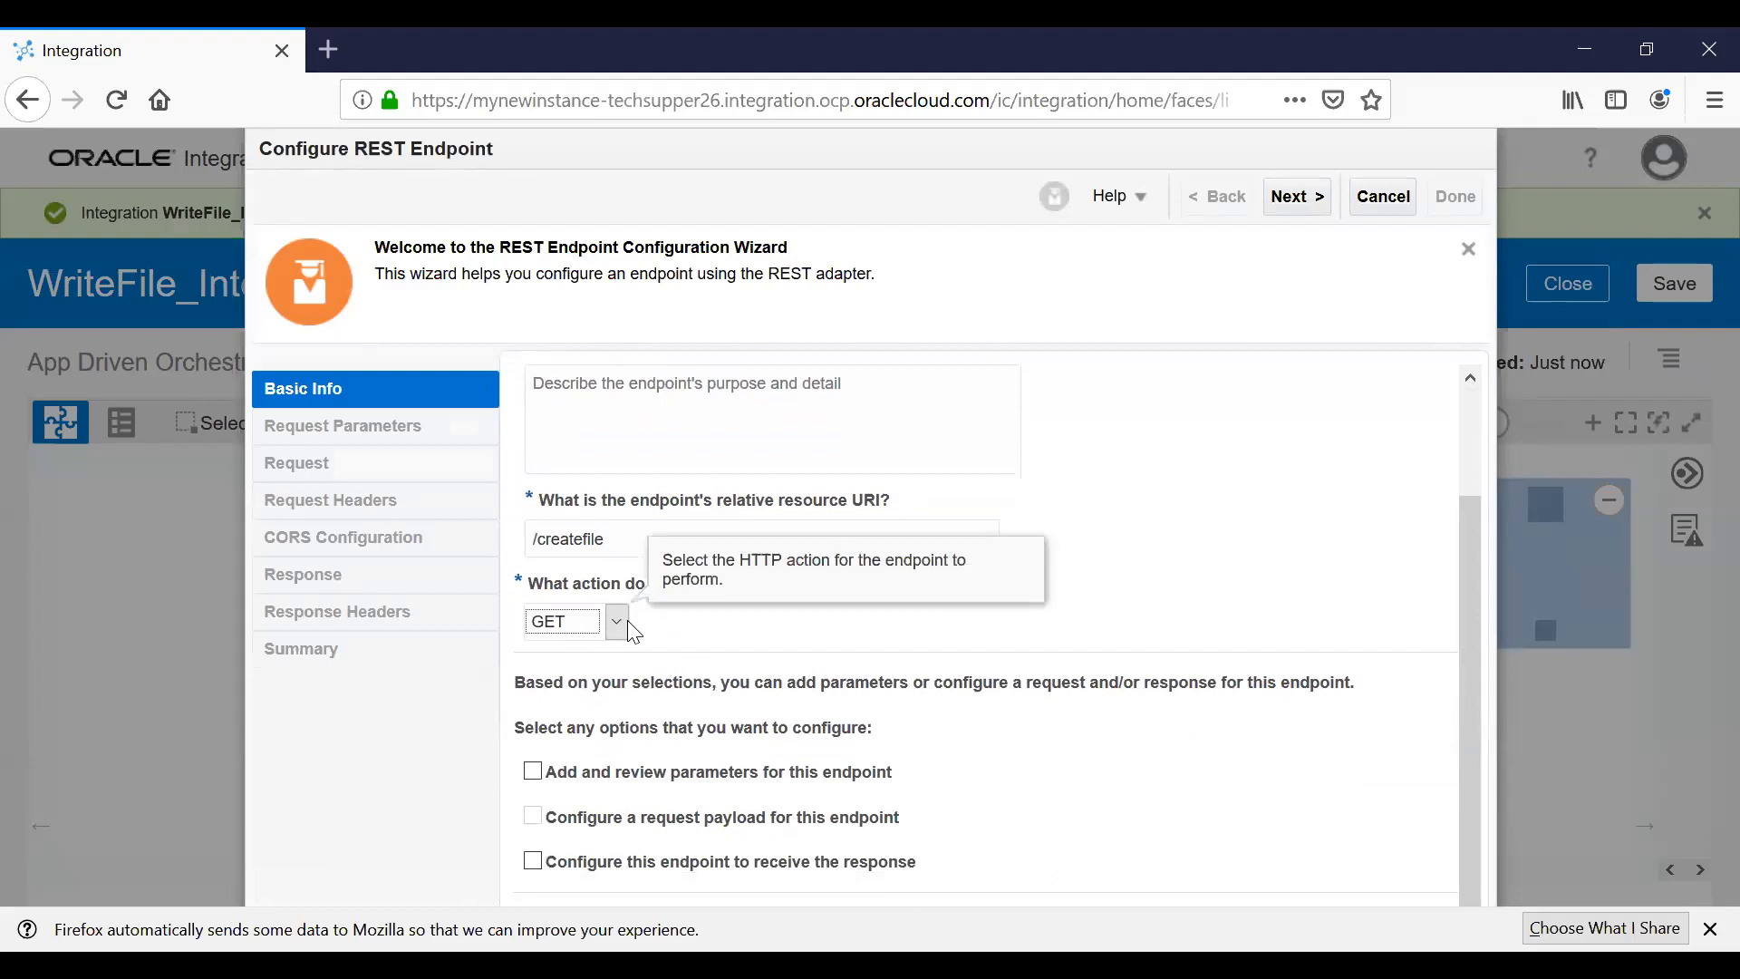
Set the endpoint to POST with both request payload and response enabled.
{"action": "left_click", "coordinate": [626, 623]}
{"action": "left_click", "coordinate": [562, 722]}
{"action": "scroll", "coordinate": [925, 711], "scroll_direction": "up", "scroll_amount": 2}
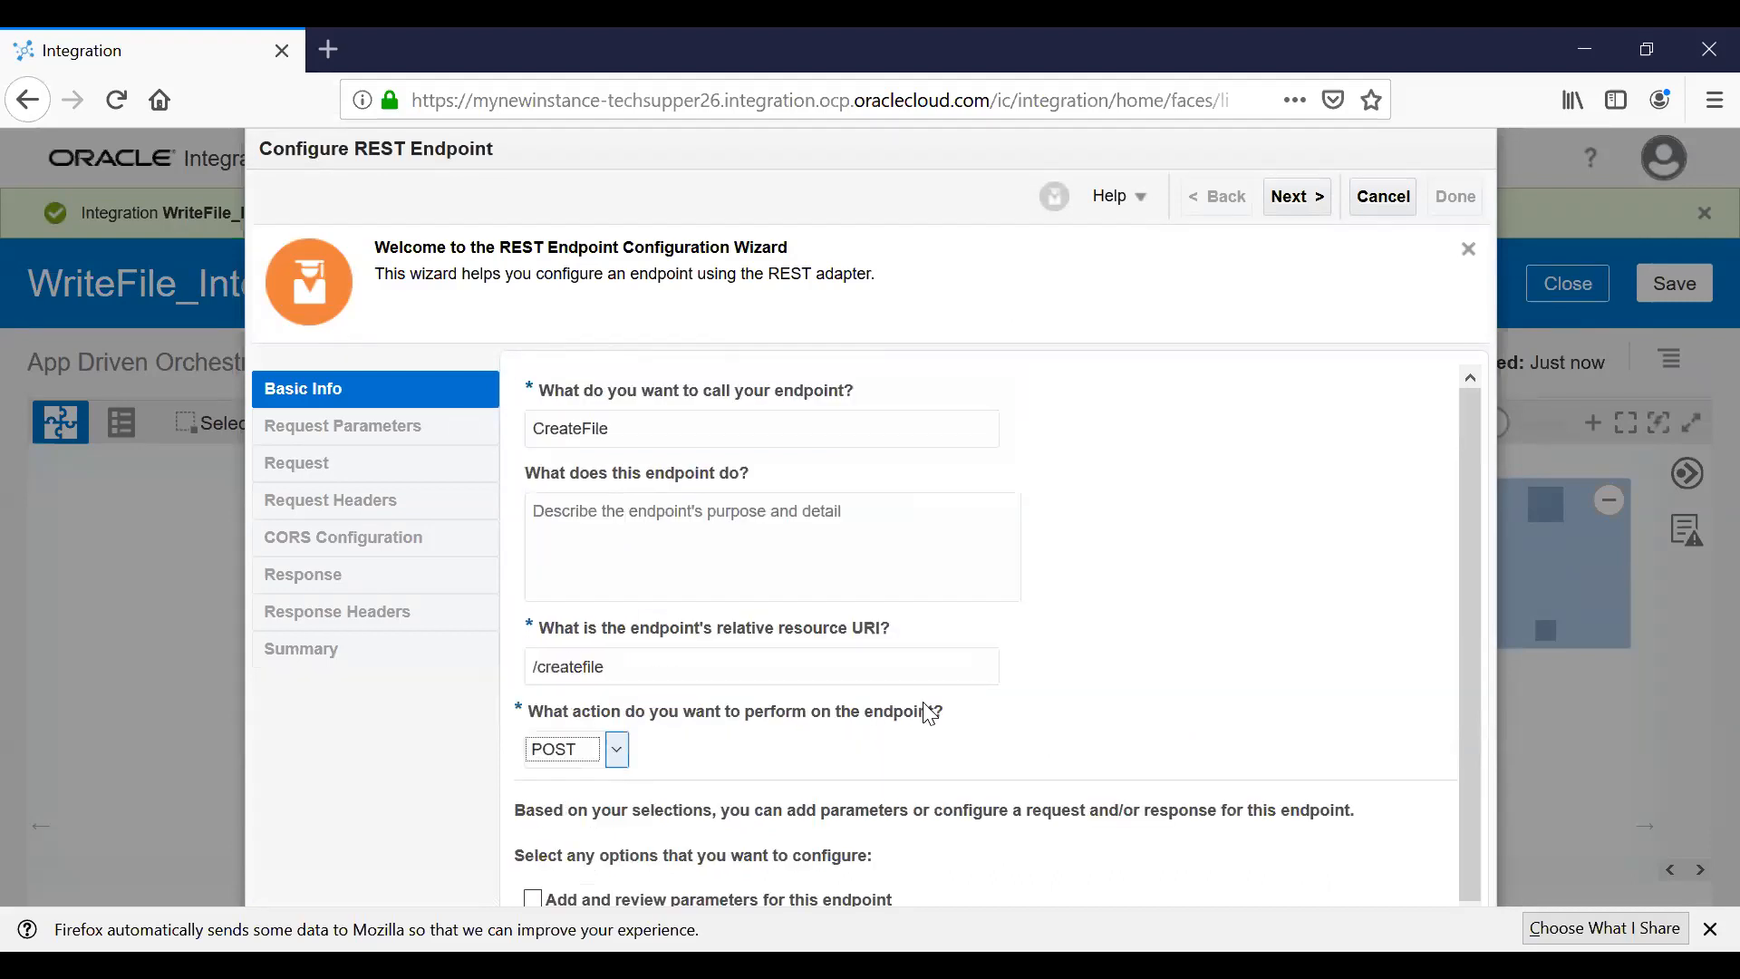
{"action": "scroll", "coordinate": [926, 713], "scroll_direction": "down", "scroll_amount": 2}
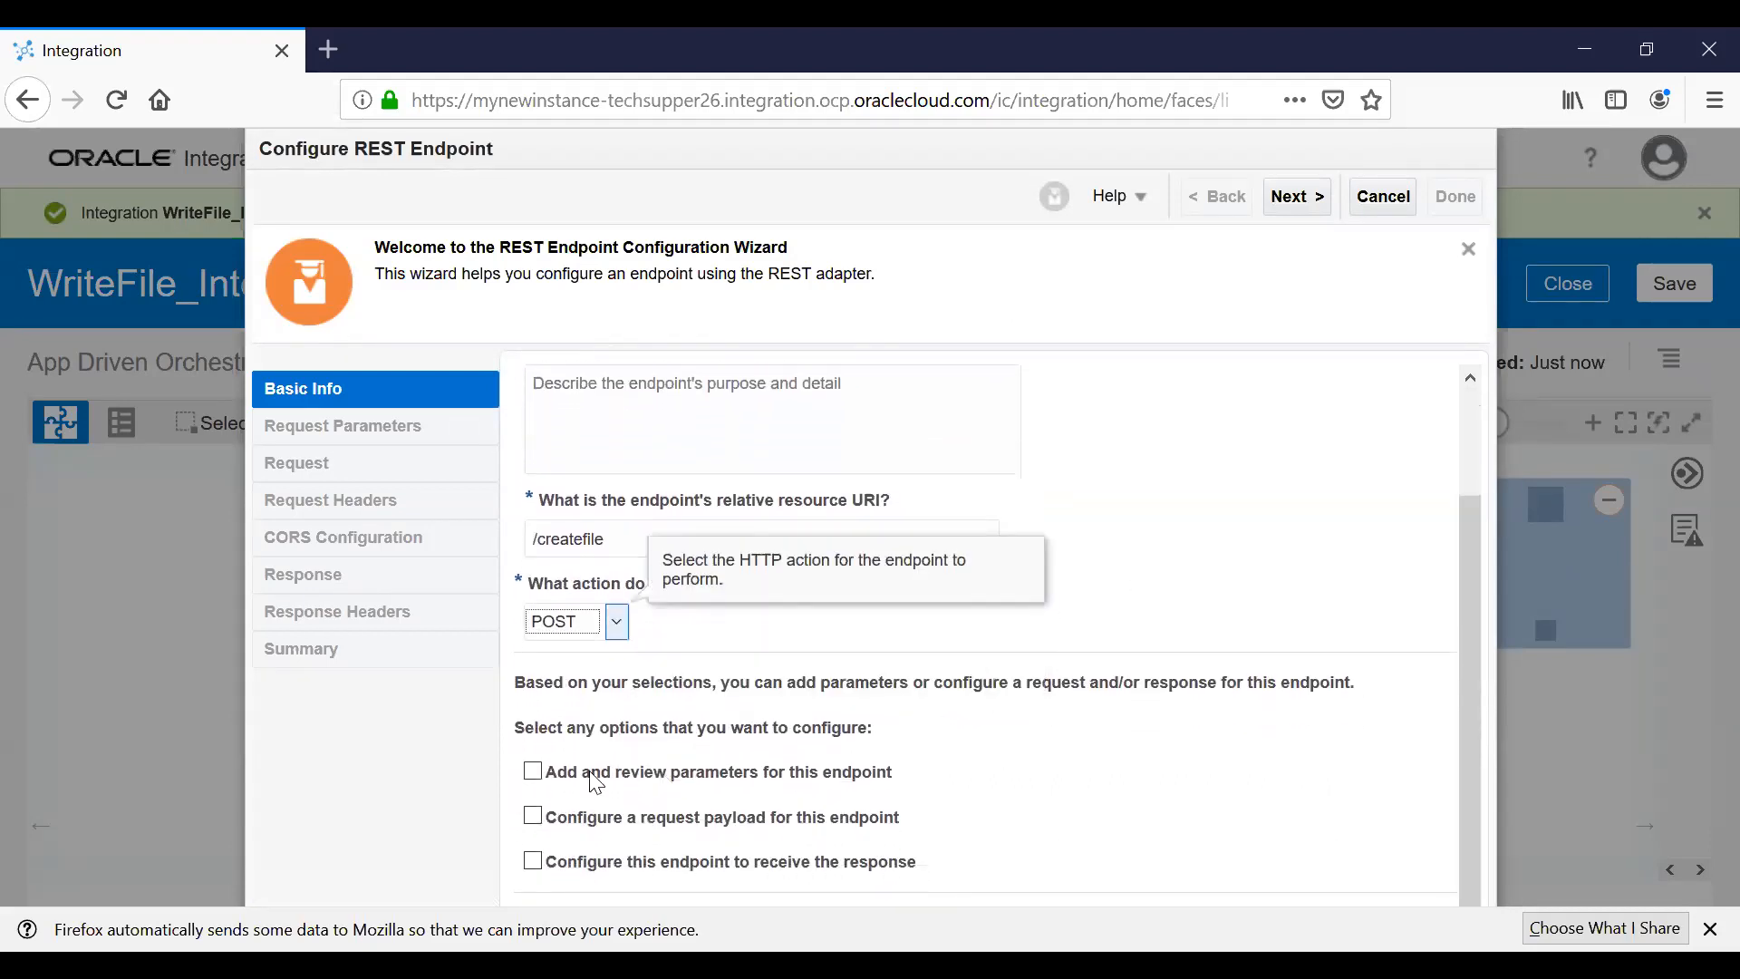
{"action": "left_click", "coordinate": [534, 818]}
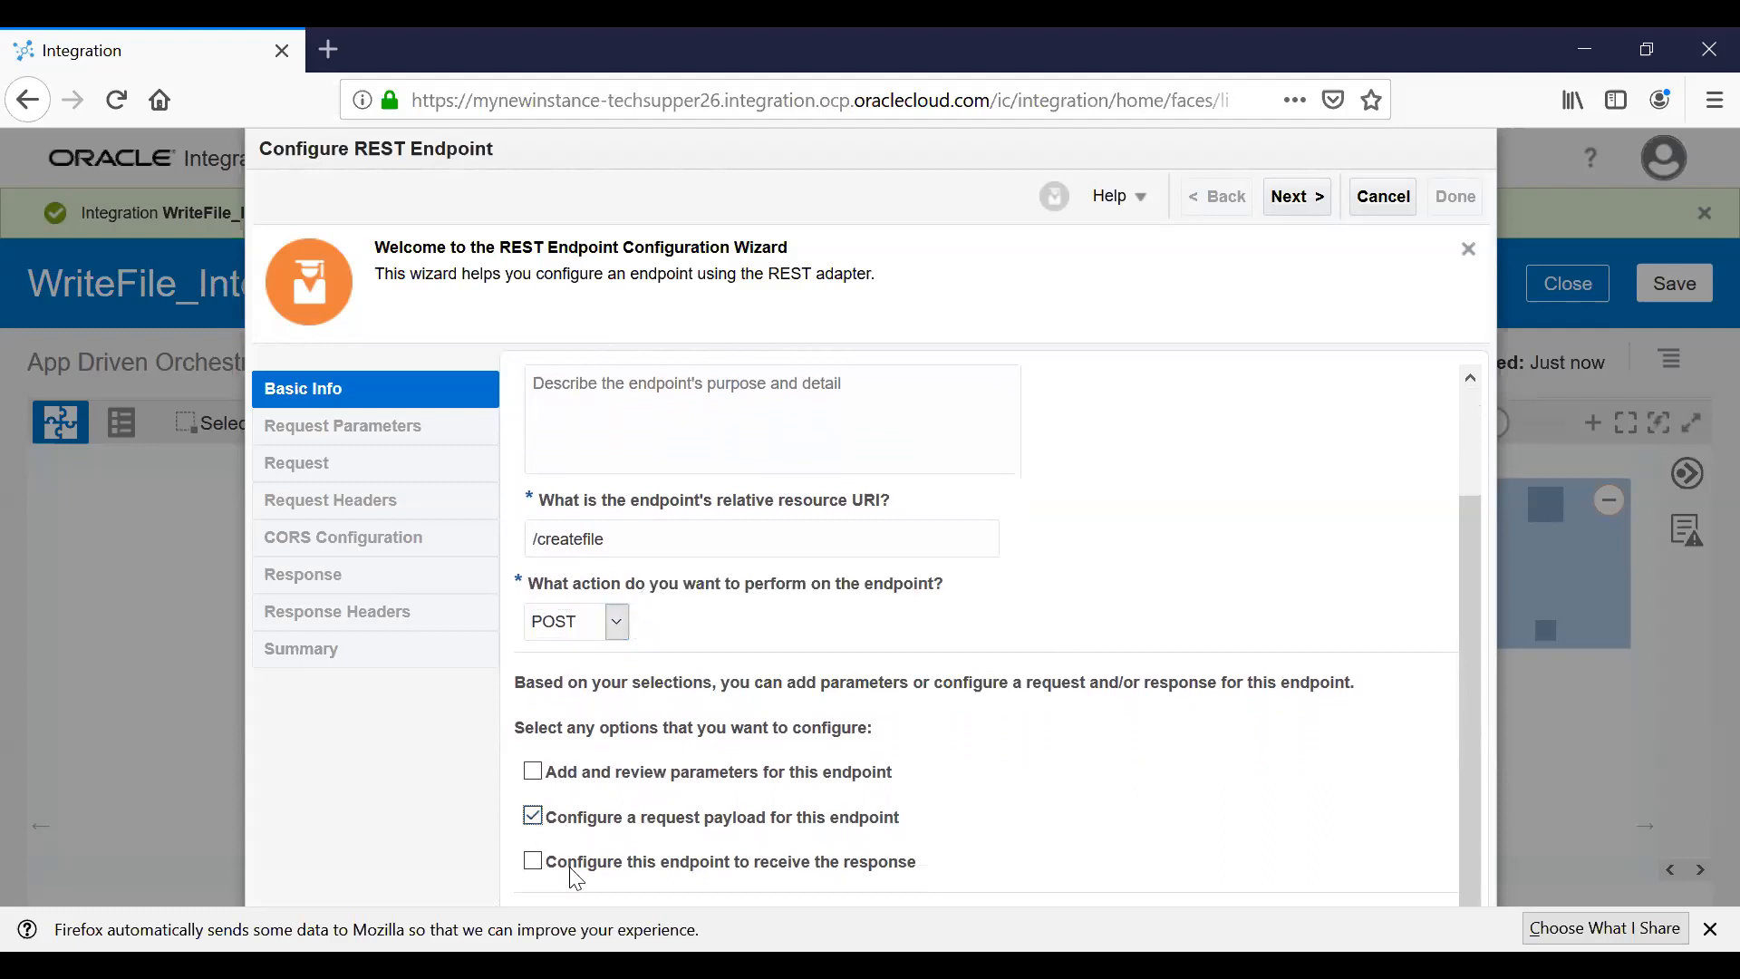
{"action": "left_click", "coordinate": [534, 861]}
{"action": "left_click", "coordinate": [1301, 196]}
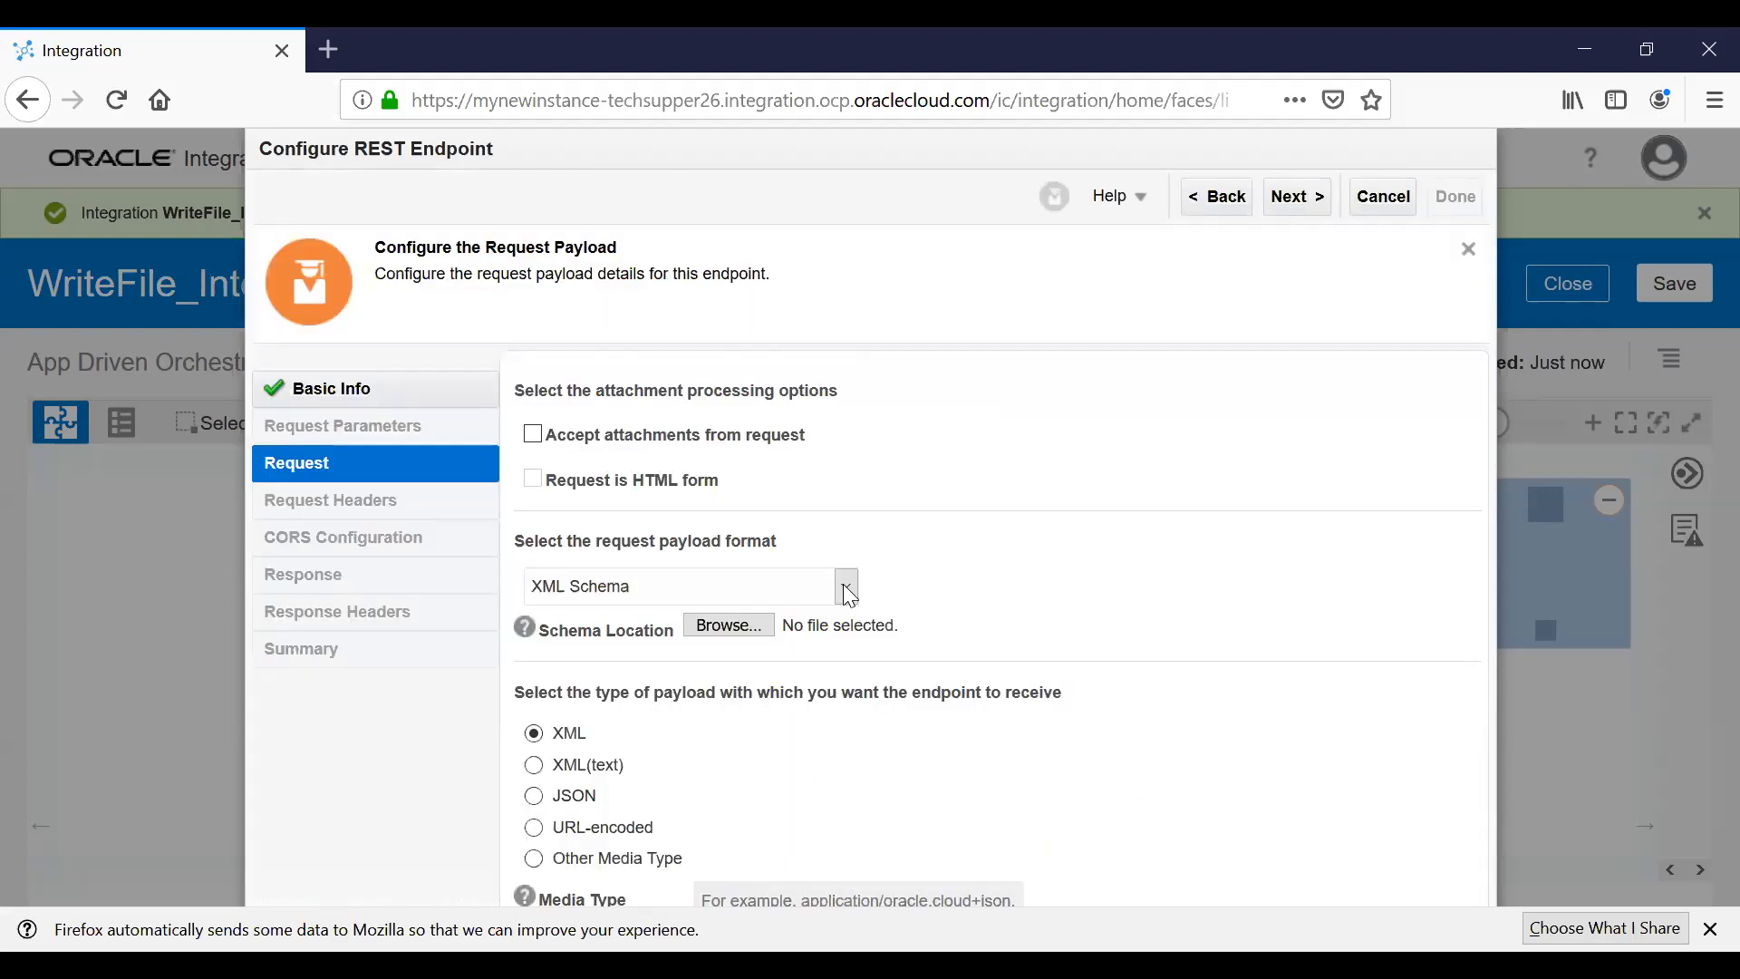
Define the request payload from a pasted inline JSON sample of employees.
{"action": "left_click", "coordinate": [848, 594]}
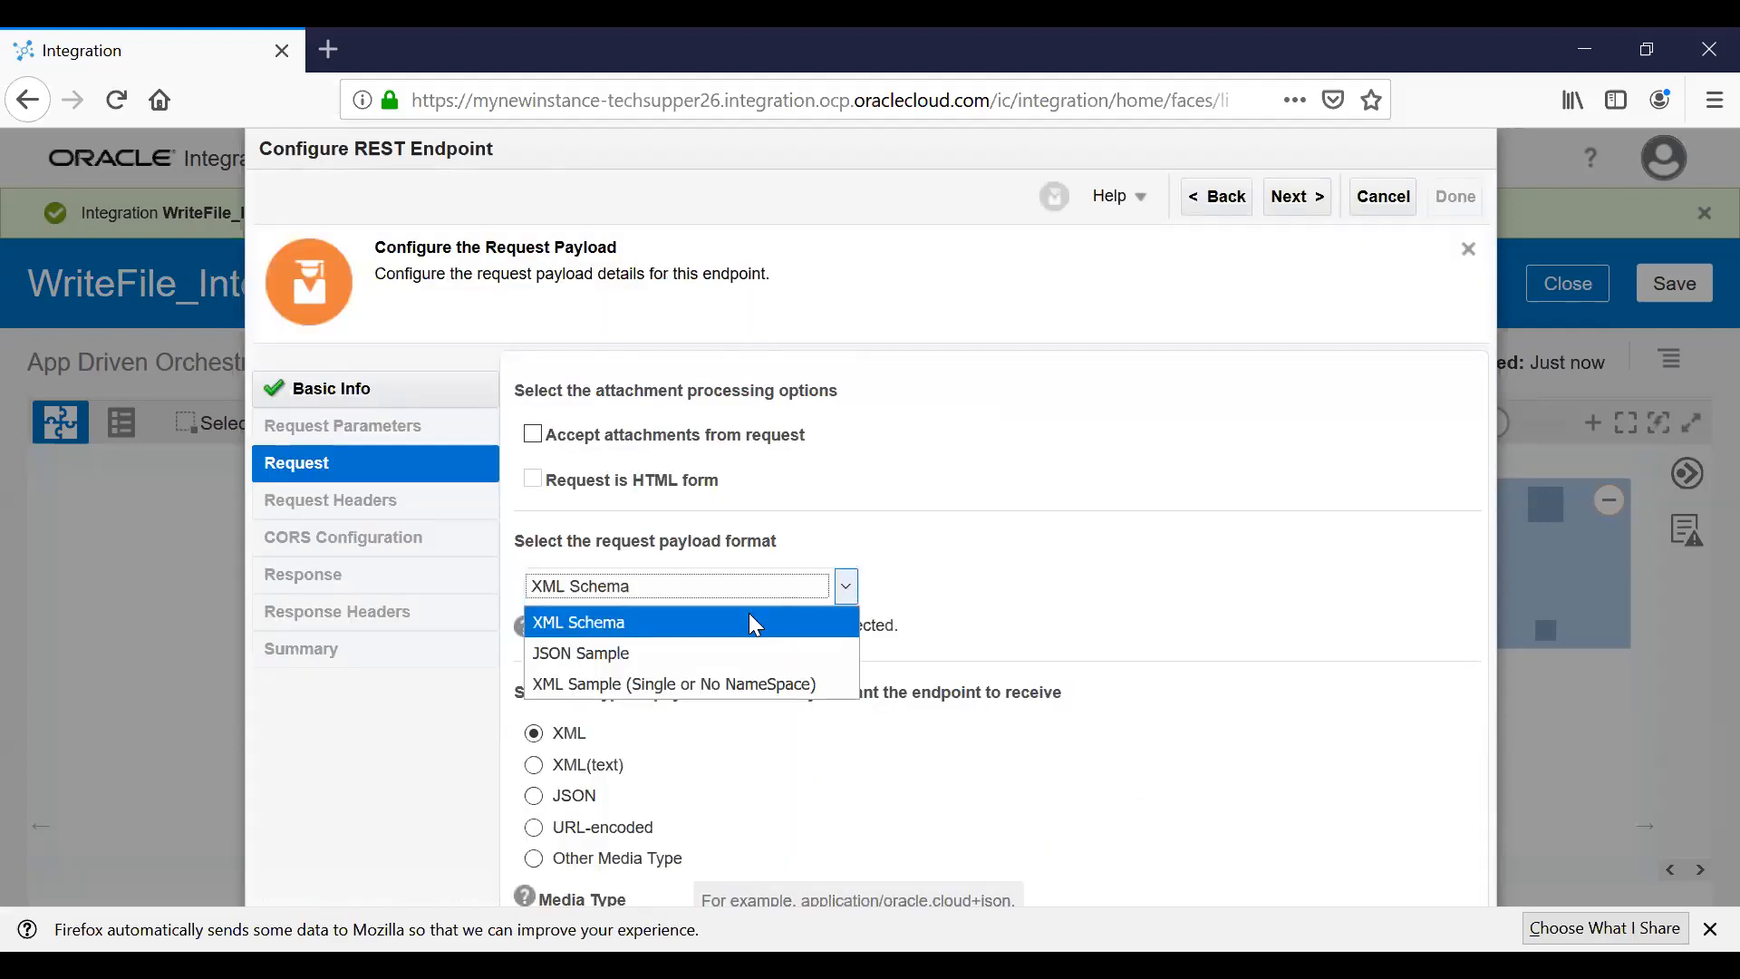
{"action": "left_click", "coordinate": [692, 653]}
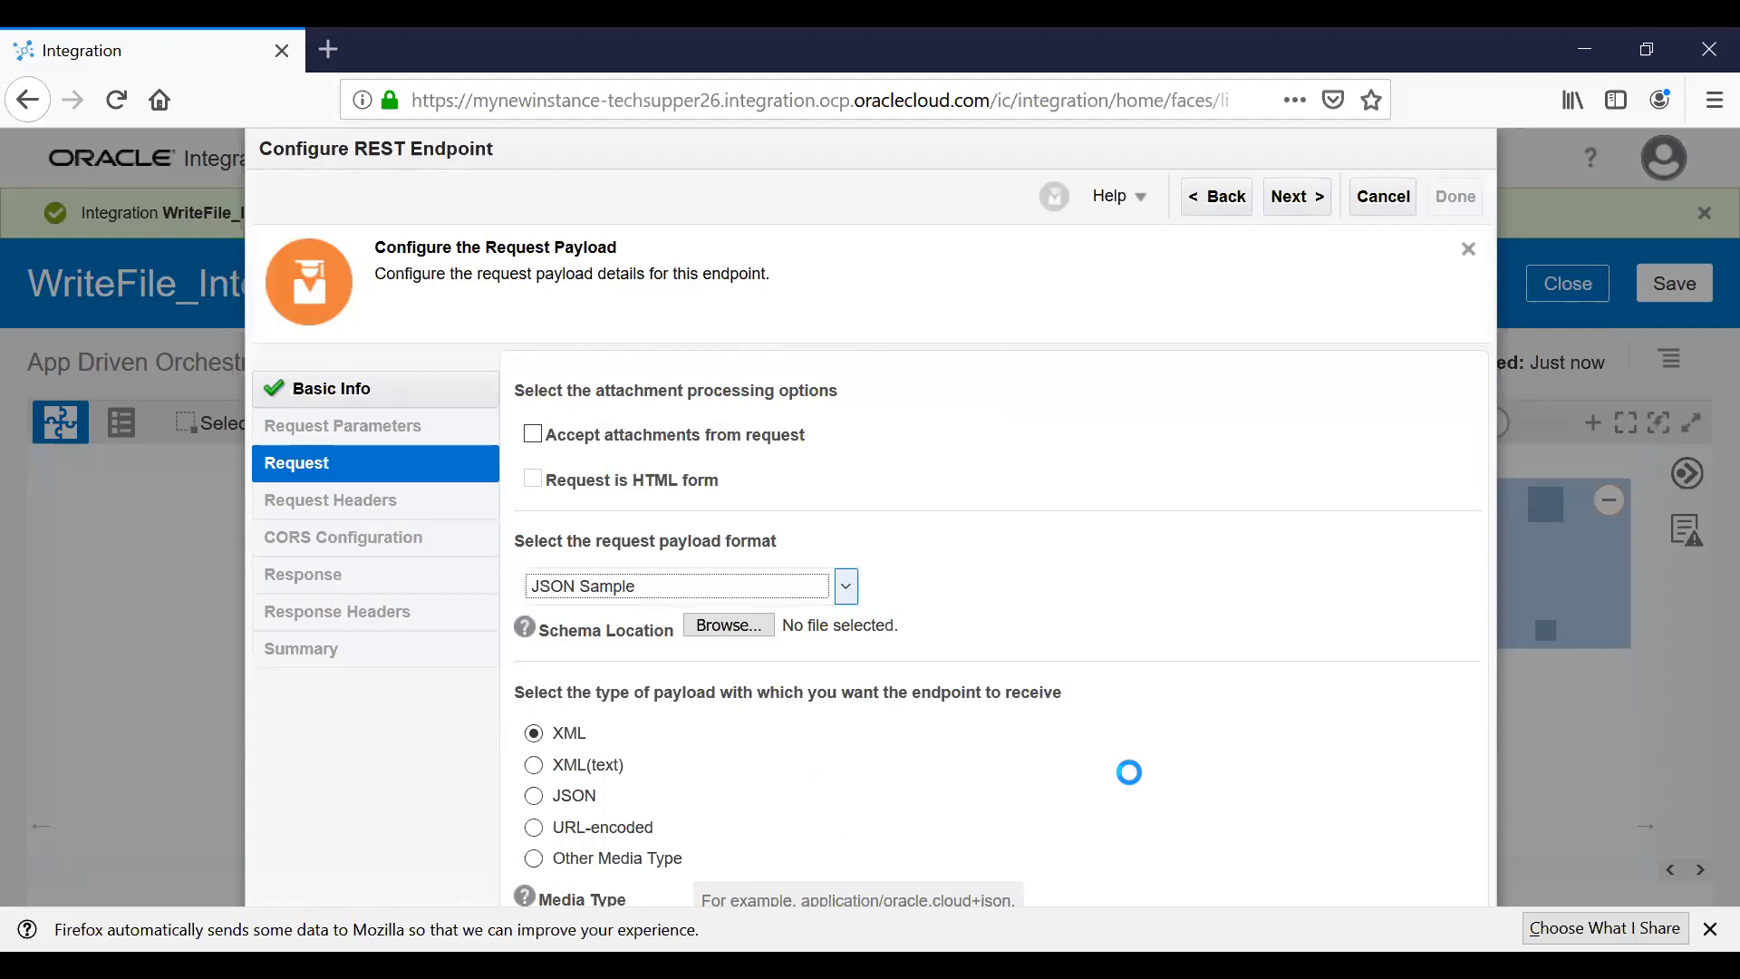
{"action": "left_click", "coordinate": [1236, 626]}
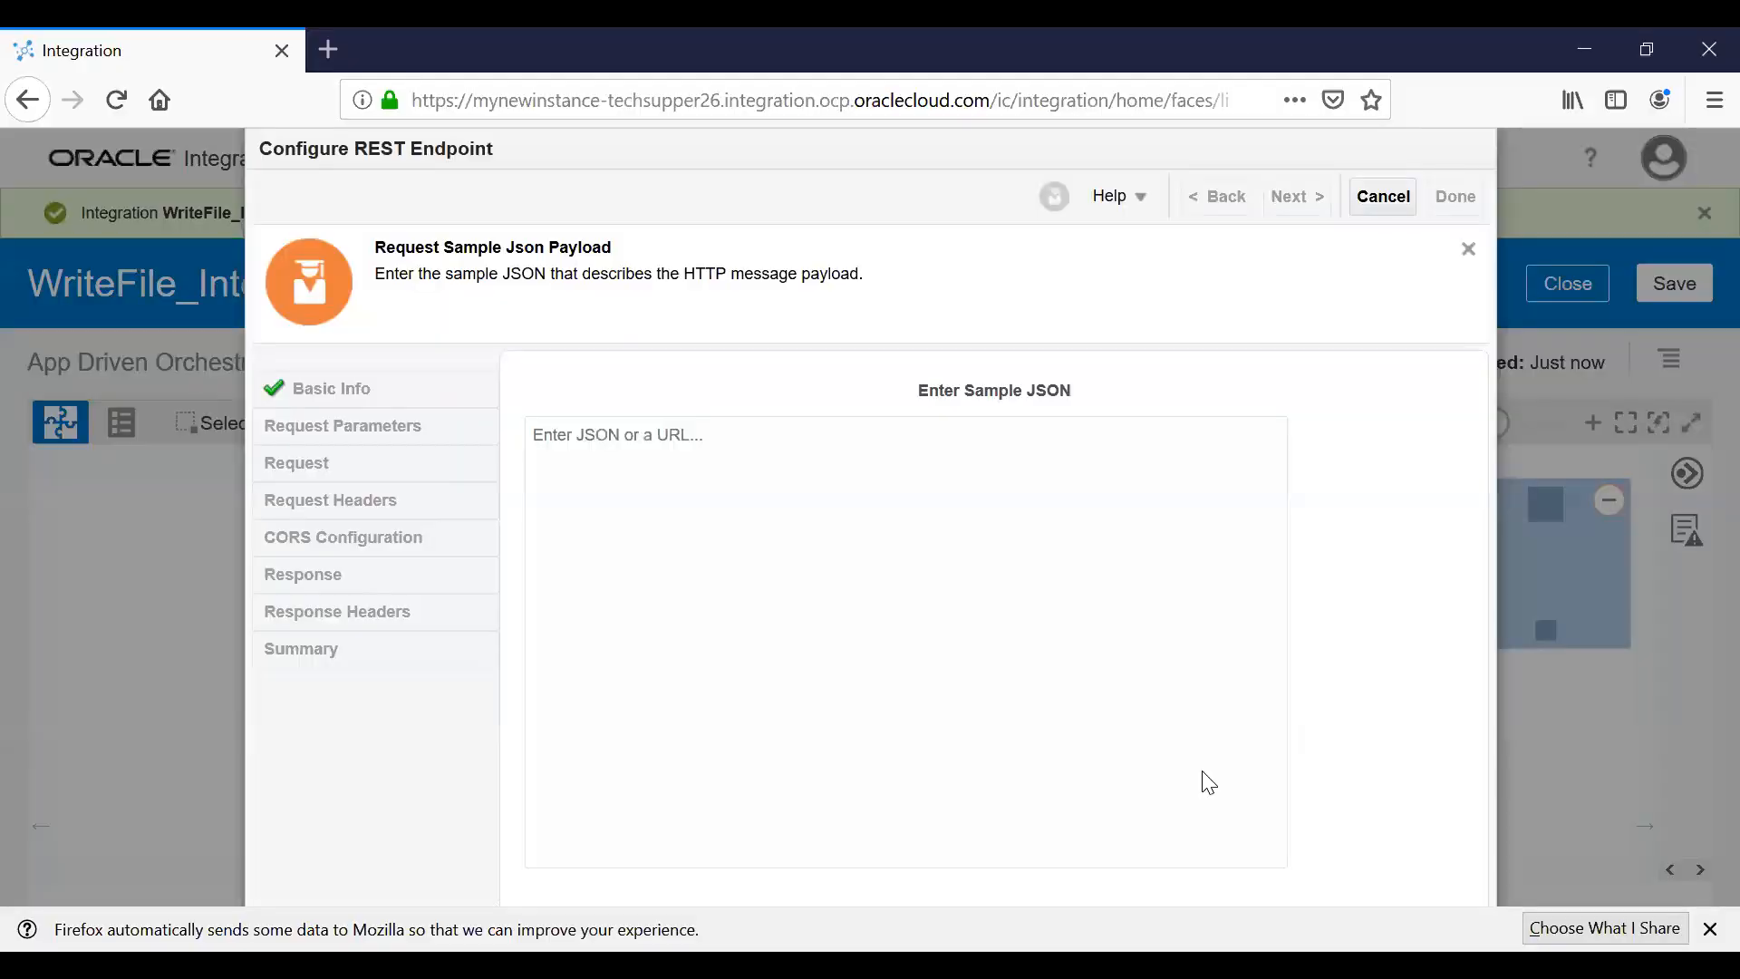
{"action": "left_click", "coordinate": [795, 557]}
{"action": "type", "text": "[   {     \"FirstName\": \"Breet\",     \"LastName\": \"Lee\",     \"Designation\": \"Des\"   } ]"}
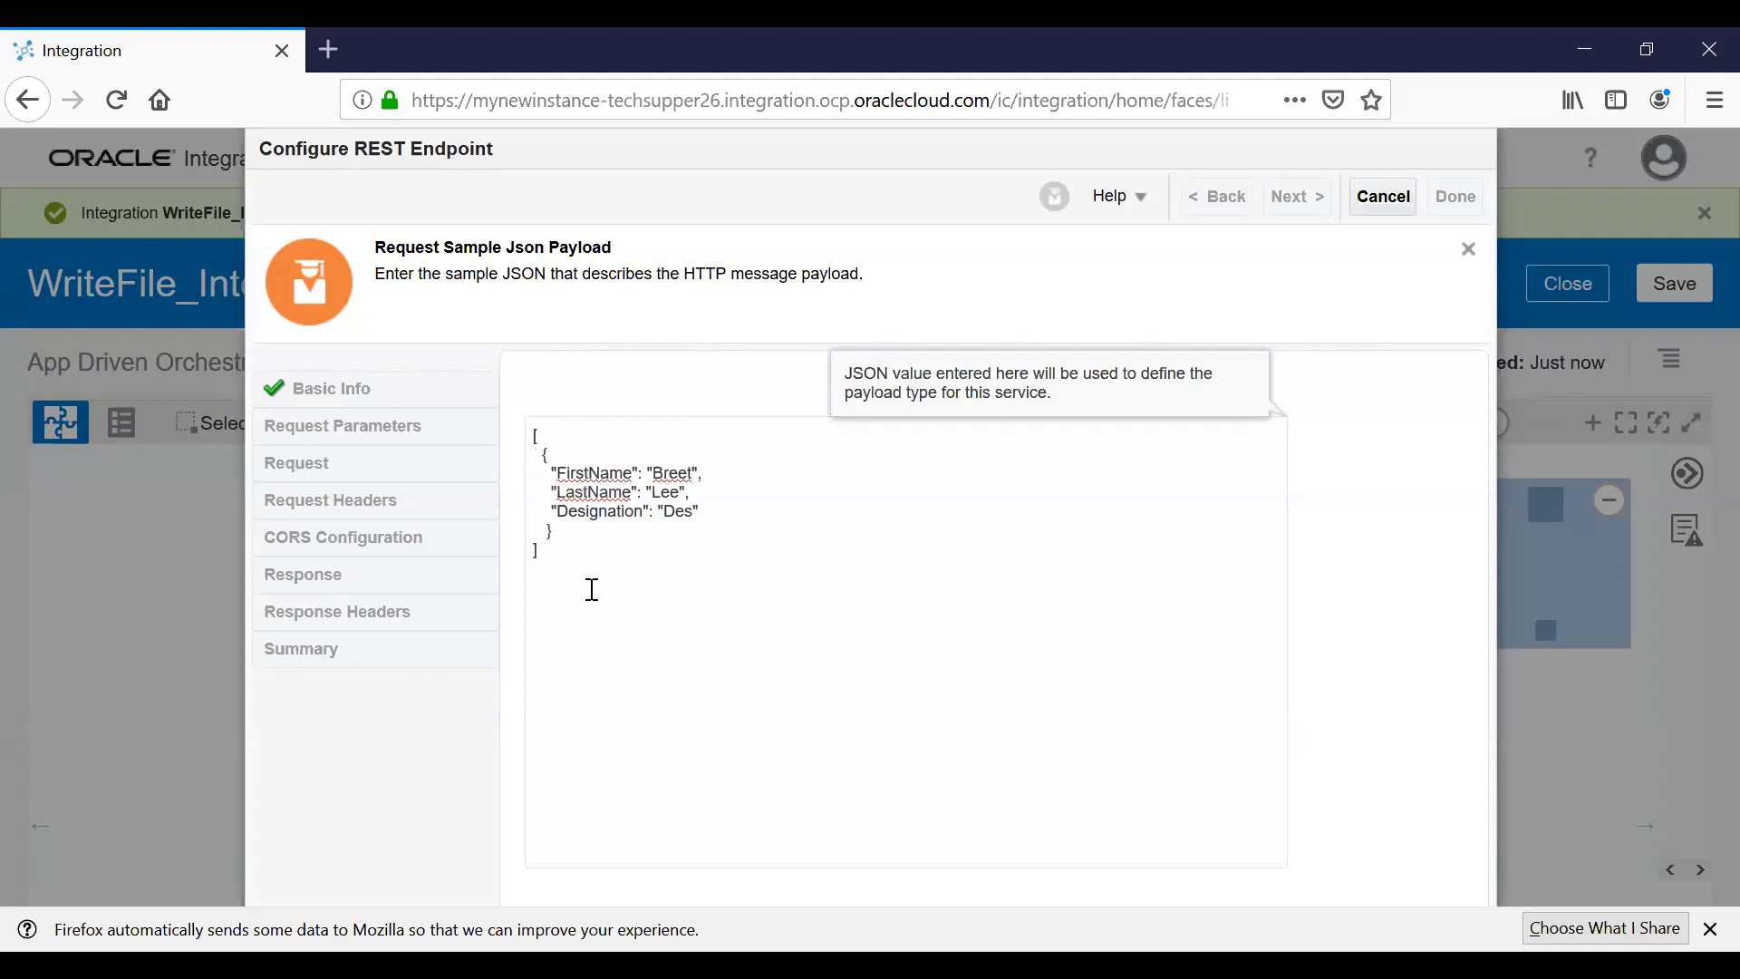
{"action": "key", "text": "ctrl+minus"}
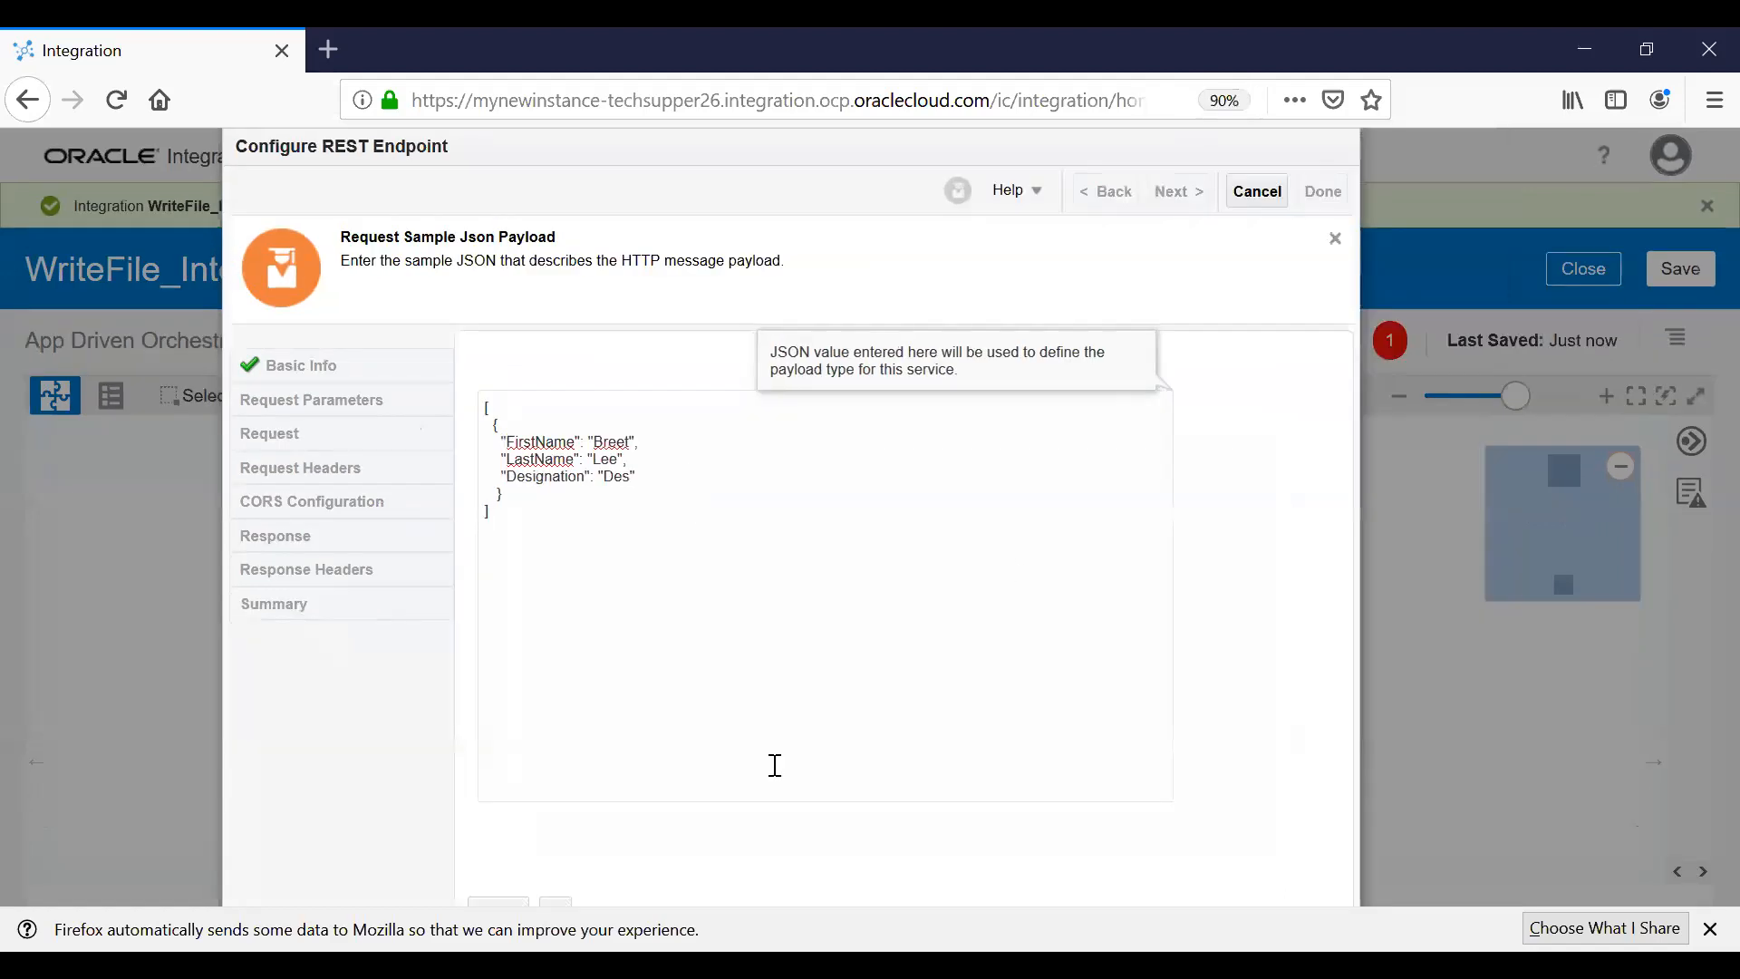
{"action": "left_click", "coordinate": [562, 901]}
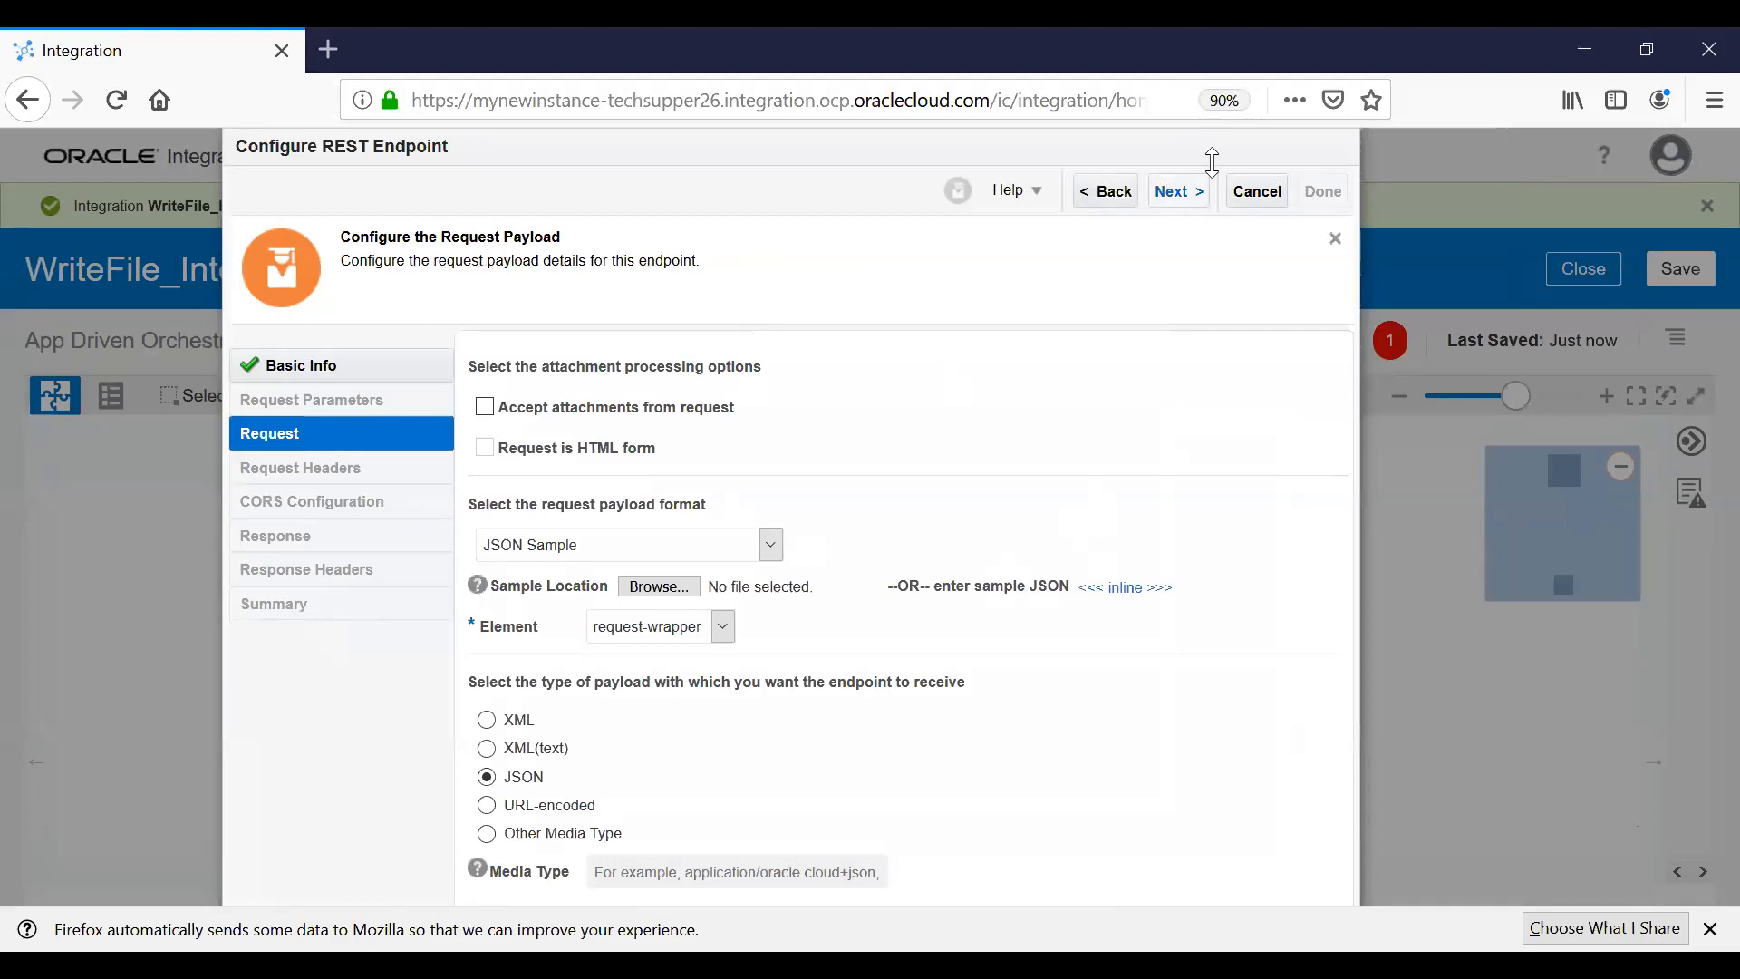
{"action": "left_click", "coordinate": [1180, 193]}
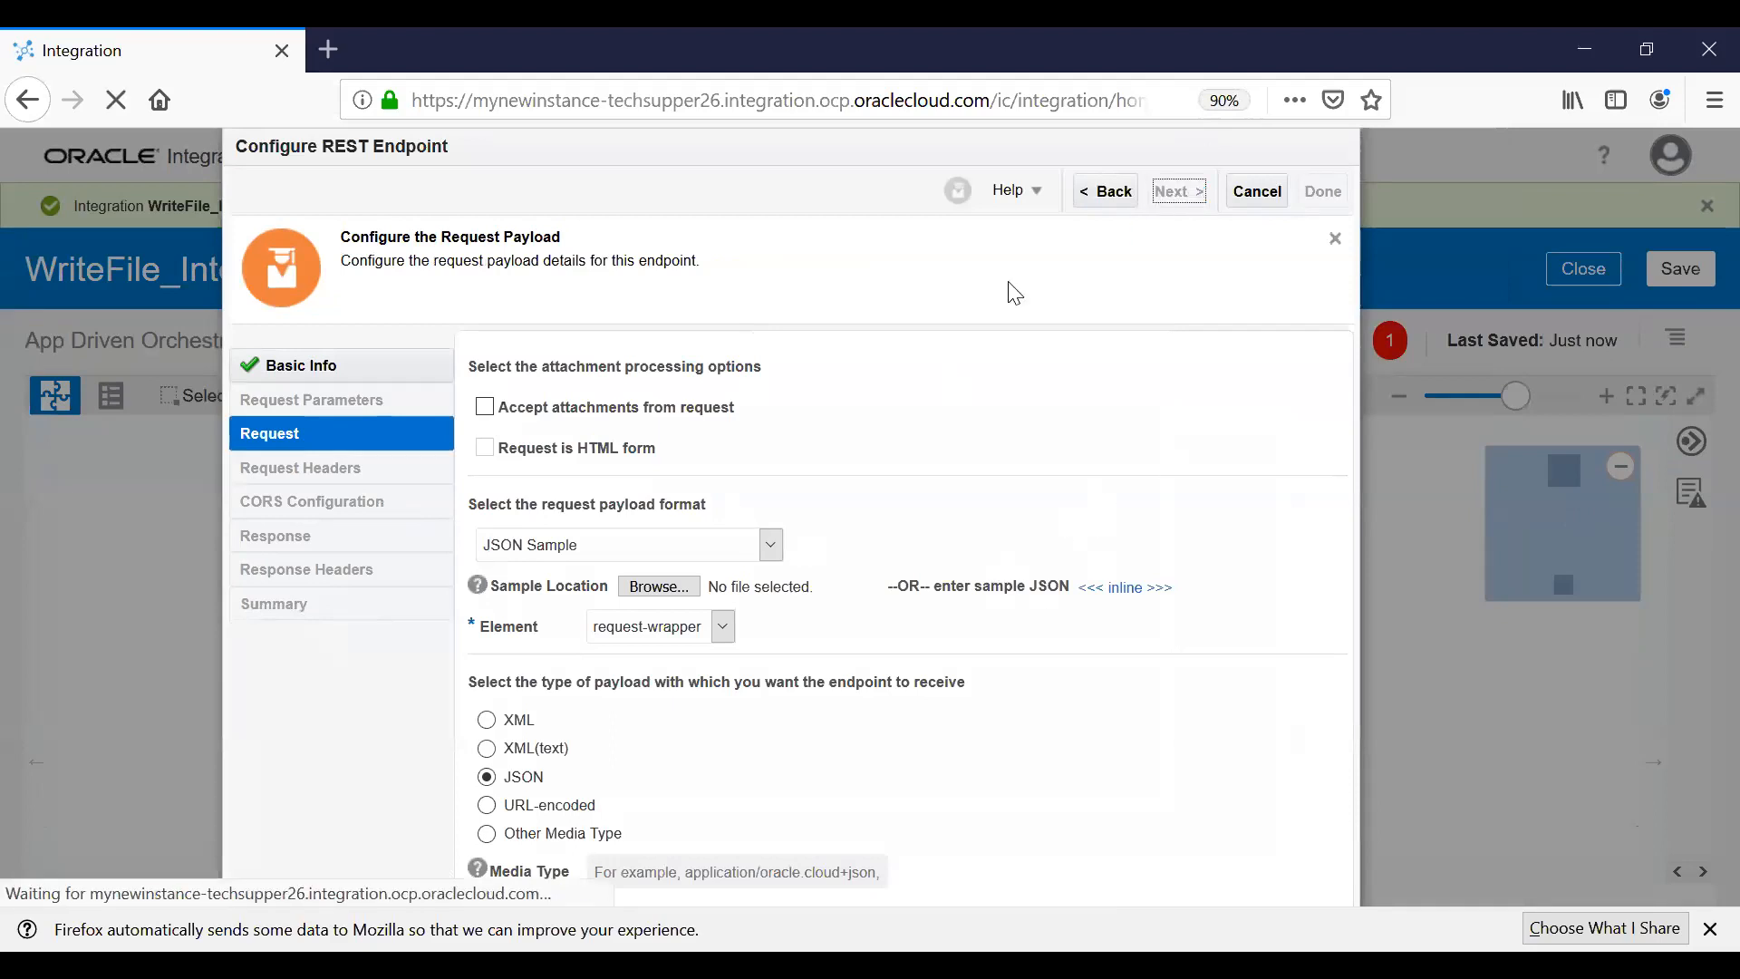
Define the response payload from the inline JSON sample {"status":""}.
{"action": "left_click", "coordinate": [779, 542]}
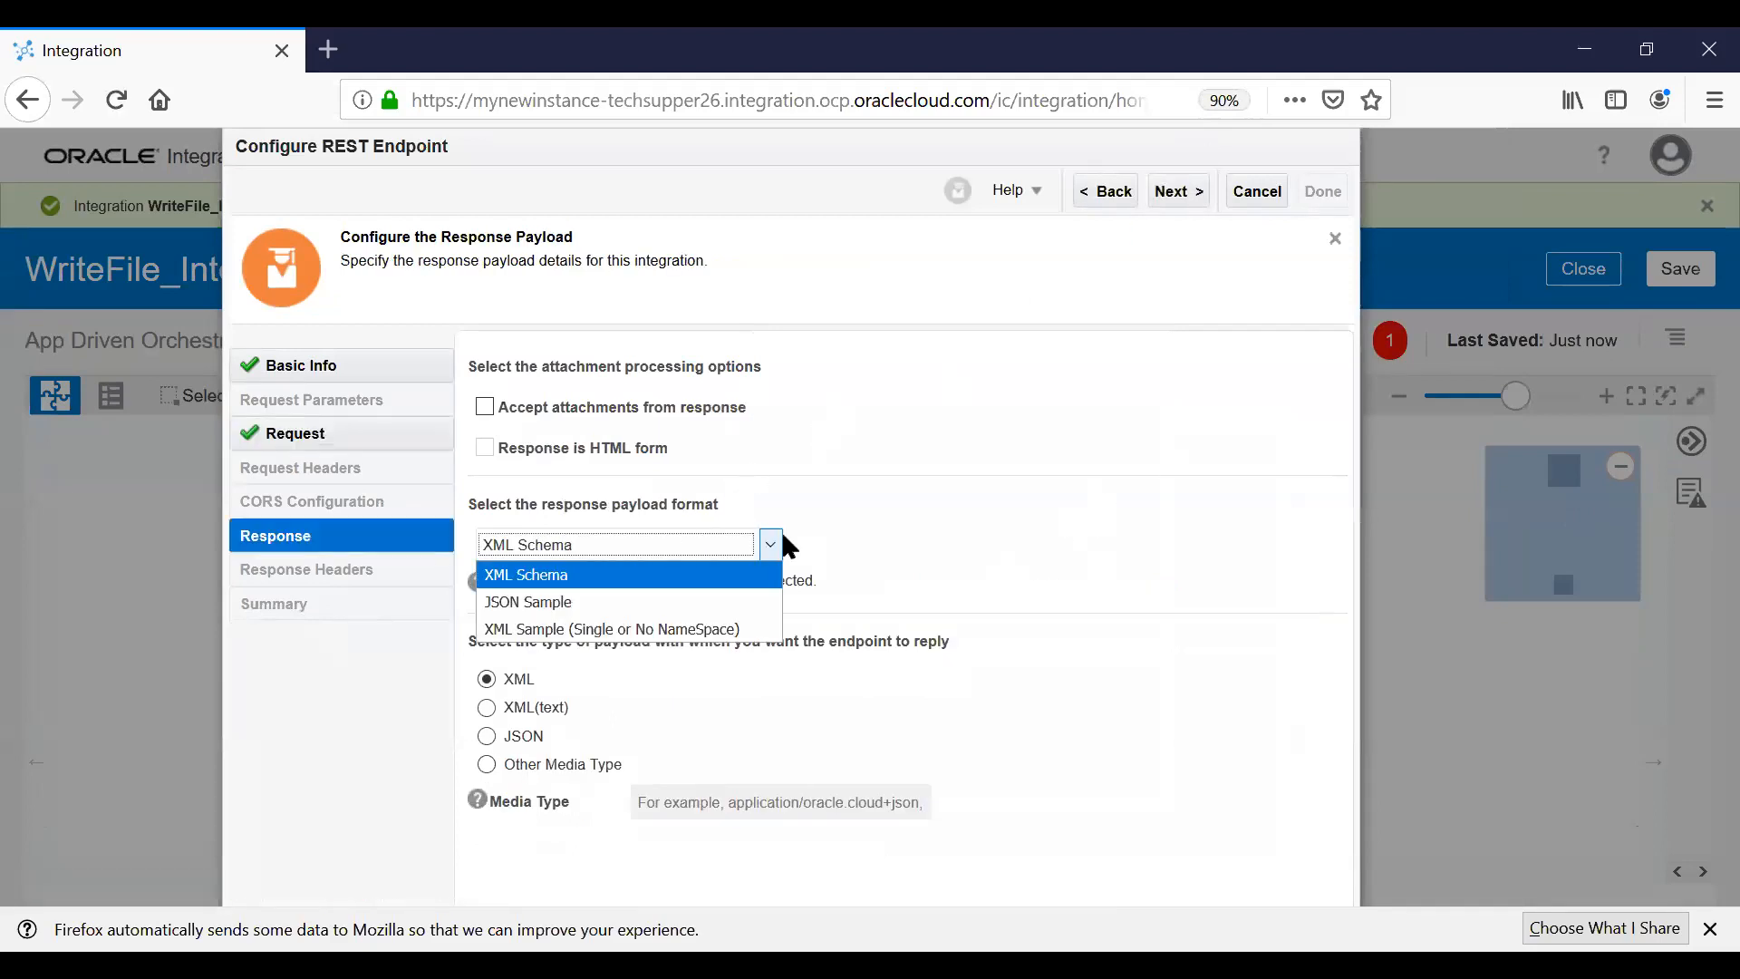
{"action": "left_click", "coordinate": [567, 604]}
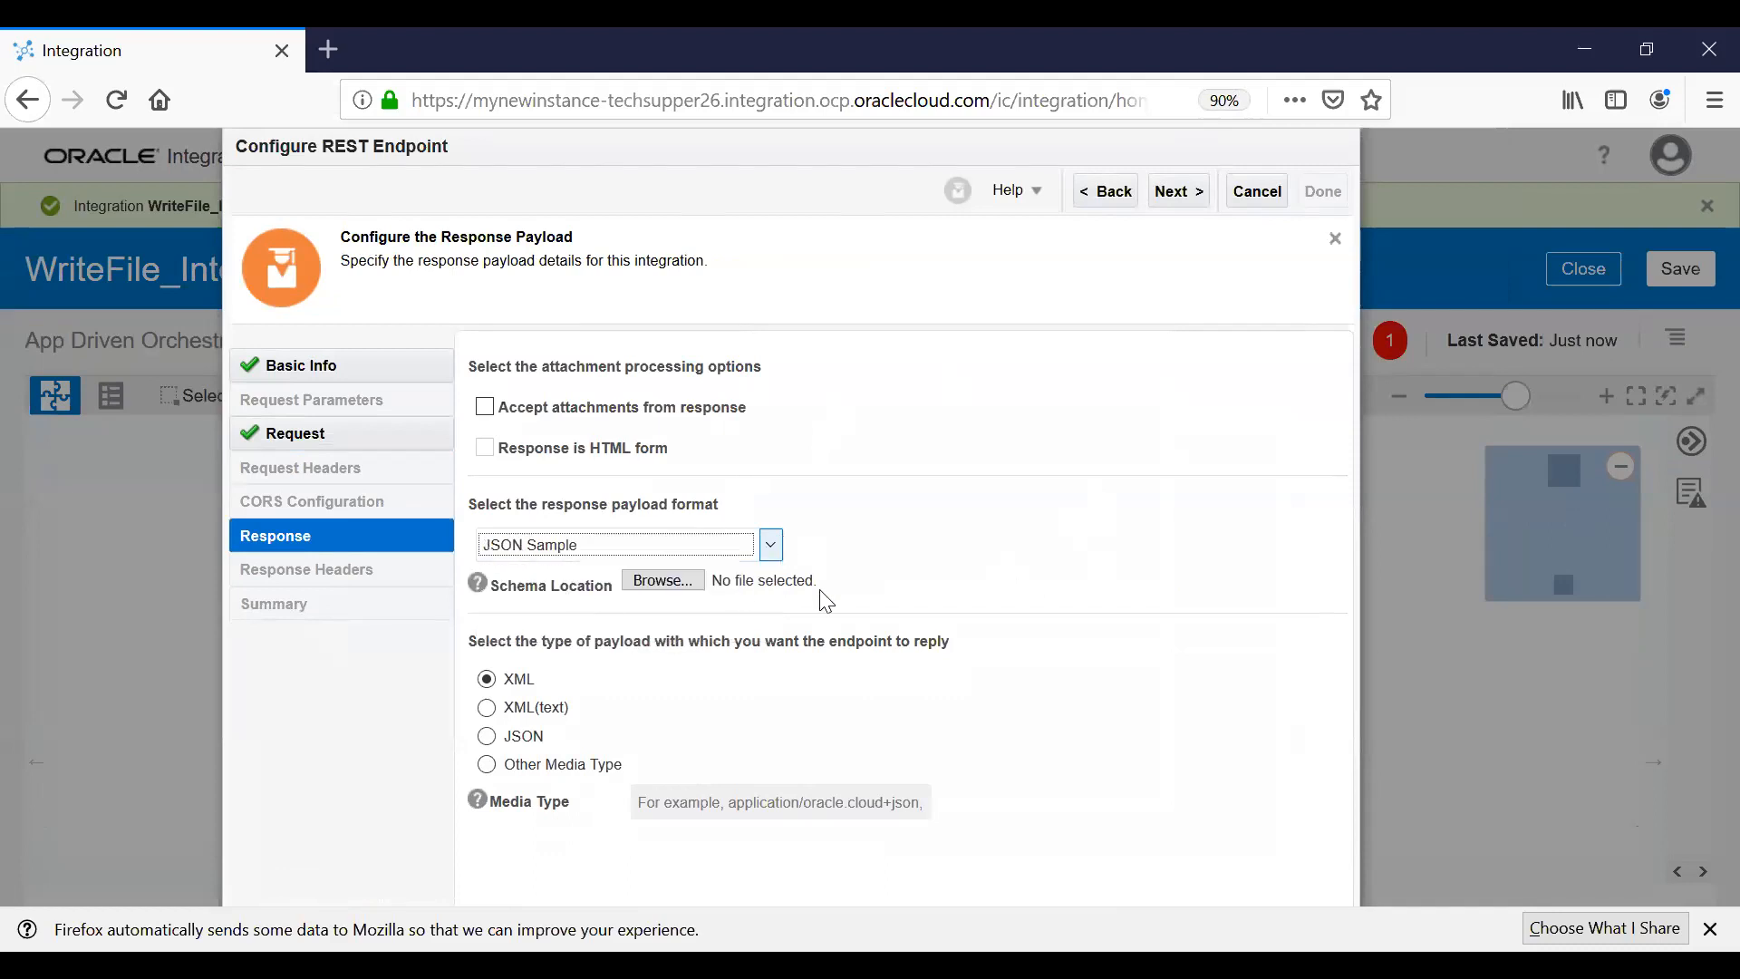
{"action": "left_click", "coordinate": [1144, 594]}
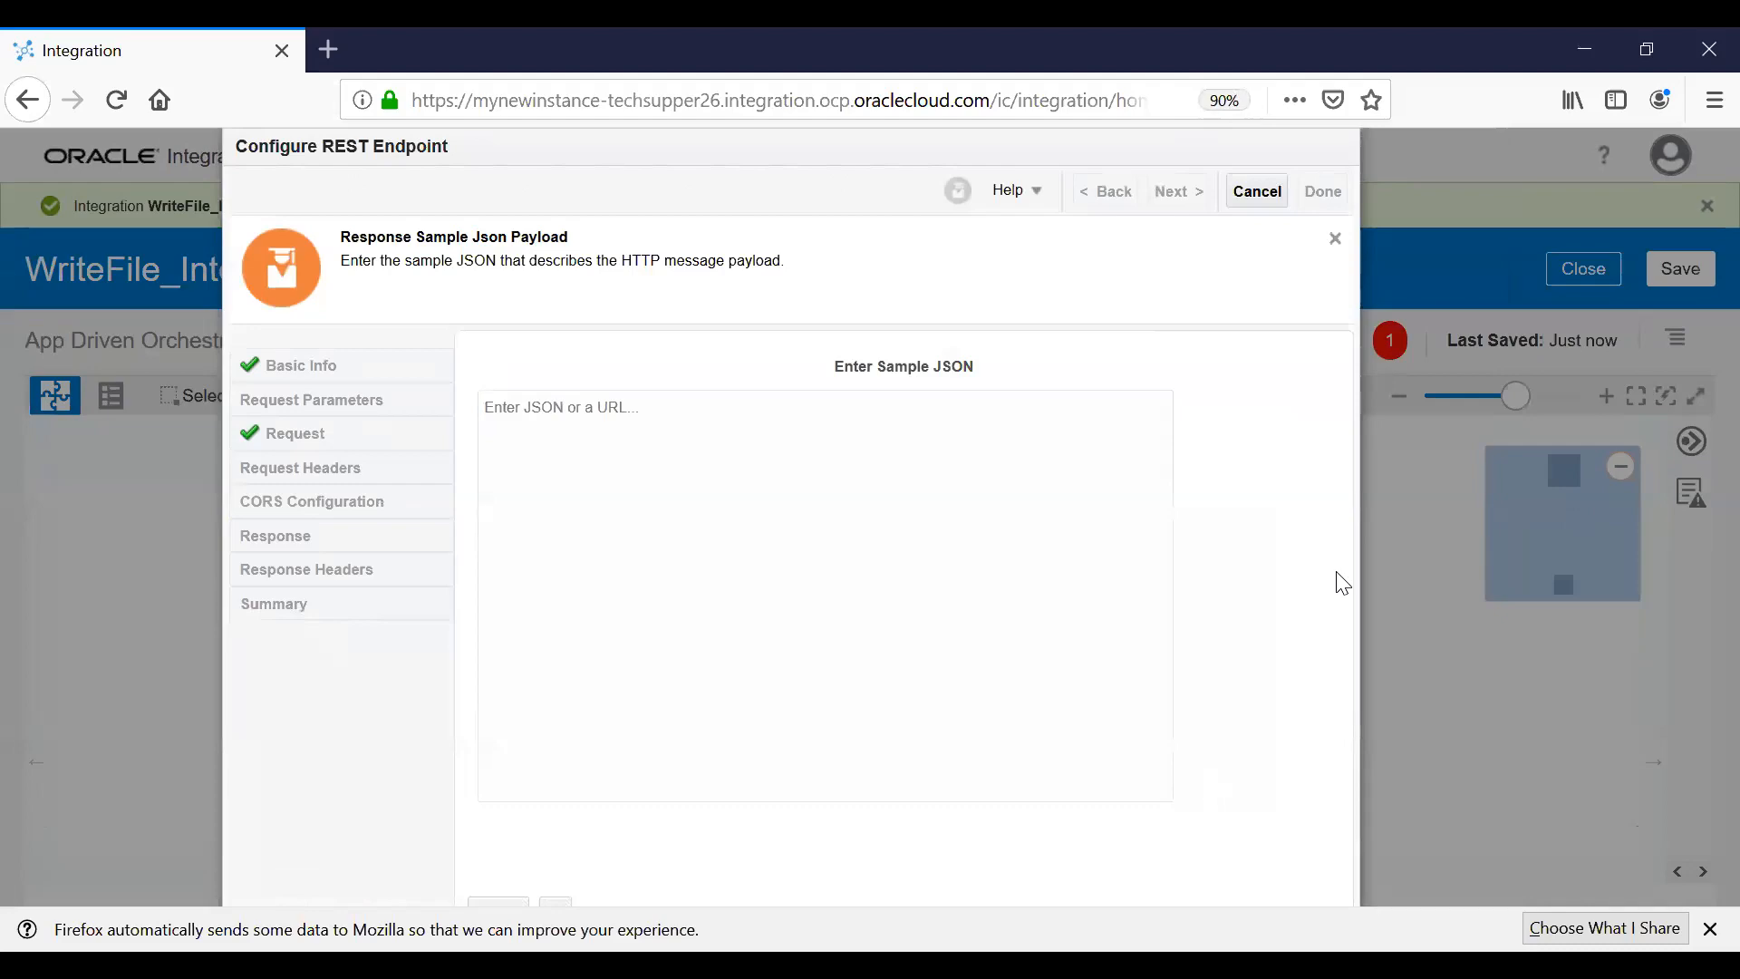
{"action": "type", "text": "{ \"status\":\"\" }"}
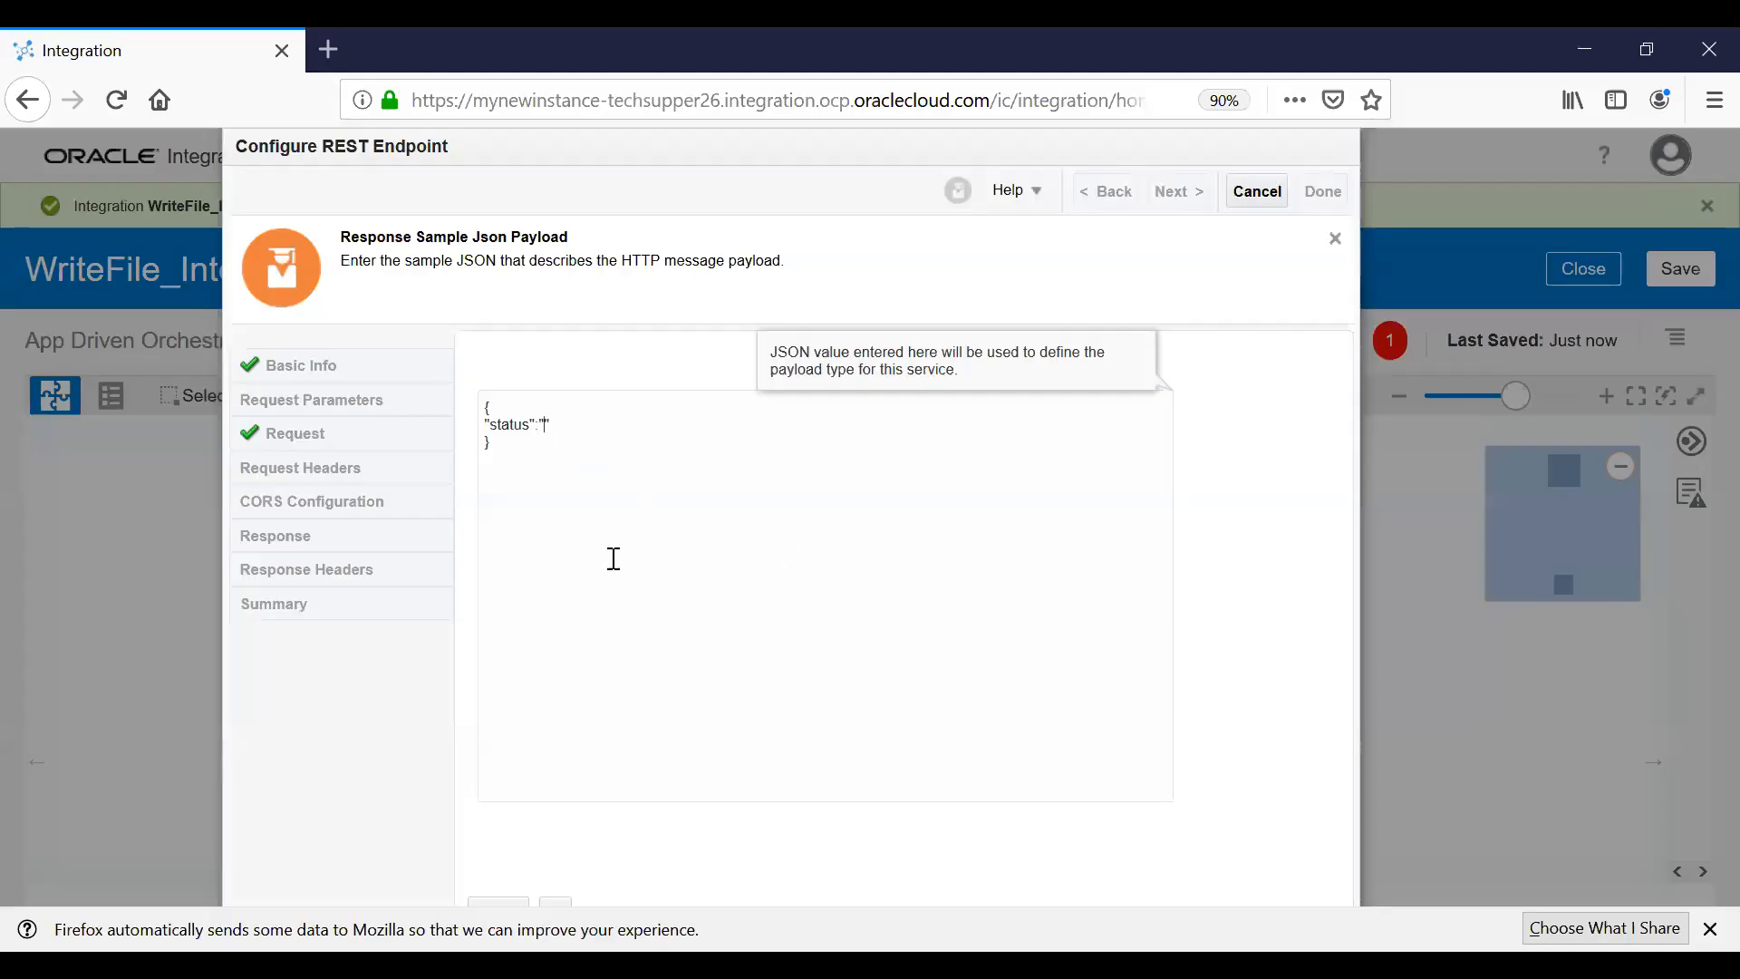
{"action": "left_click", "coordinate": [548, 900]}
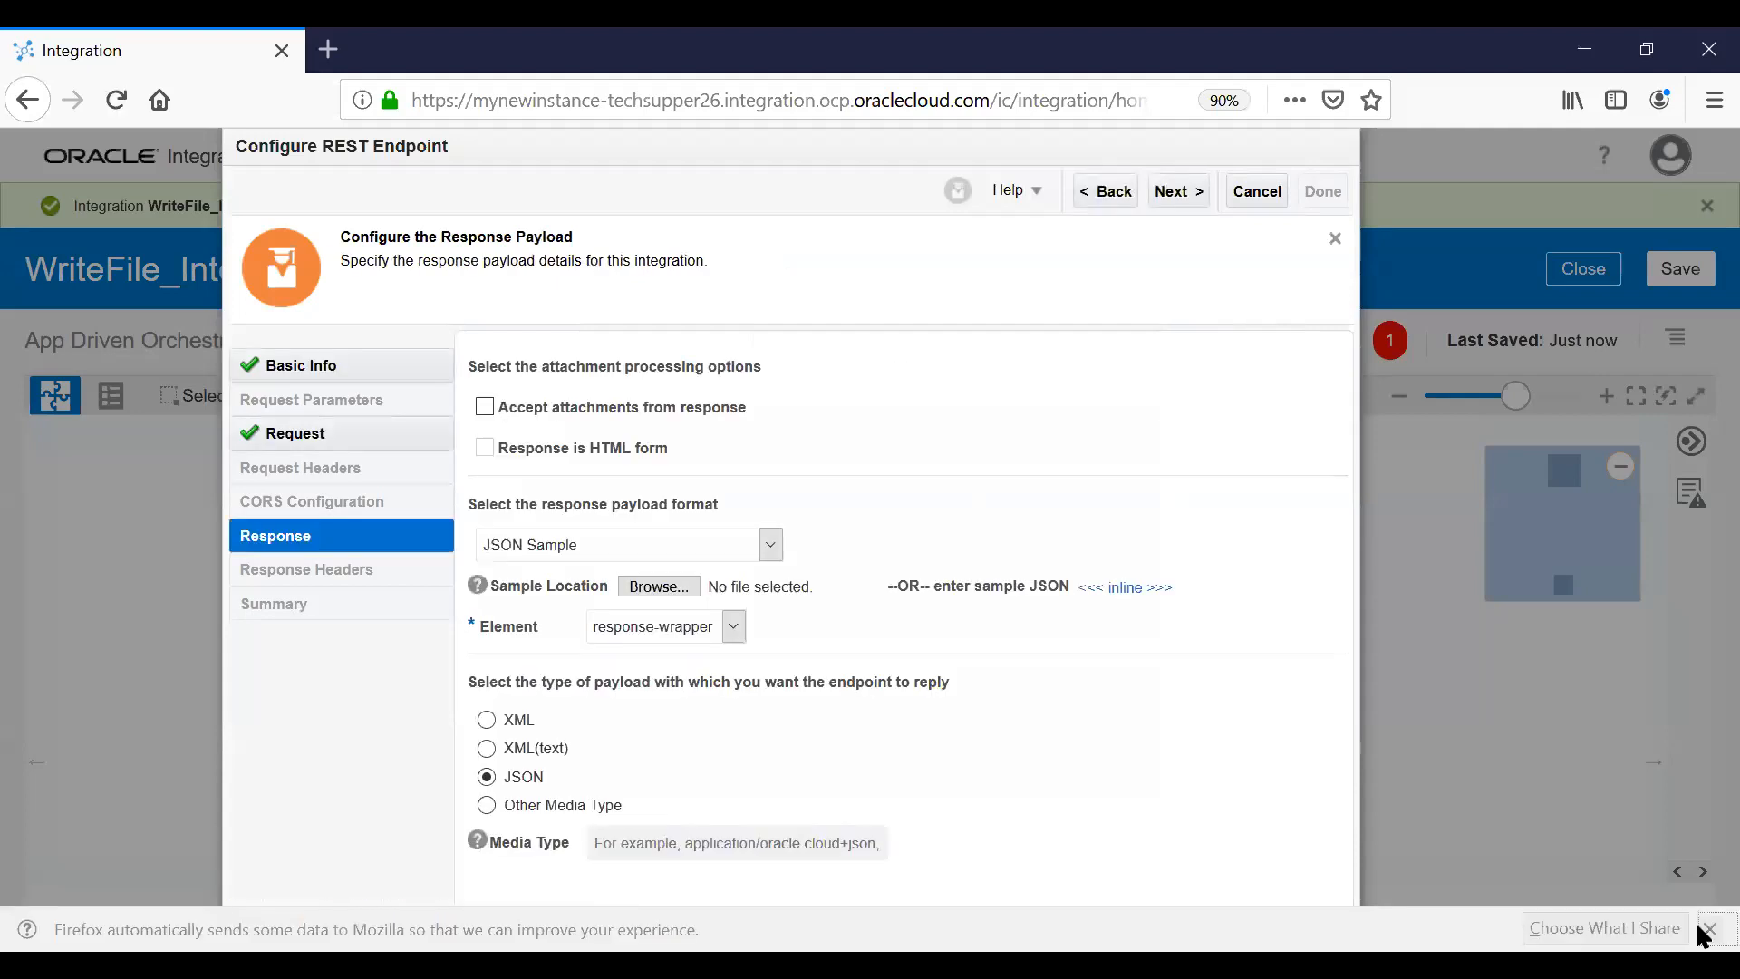
{"action": "left_click", "coordinate": [1175, 192]}
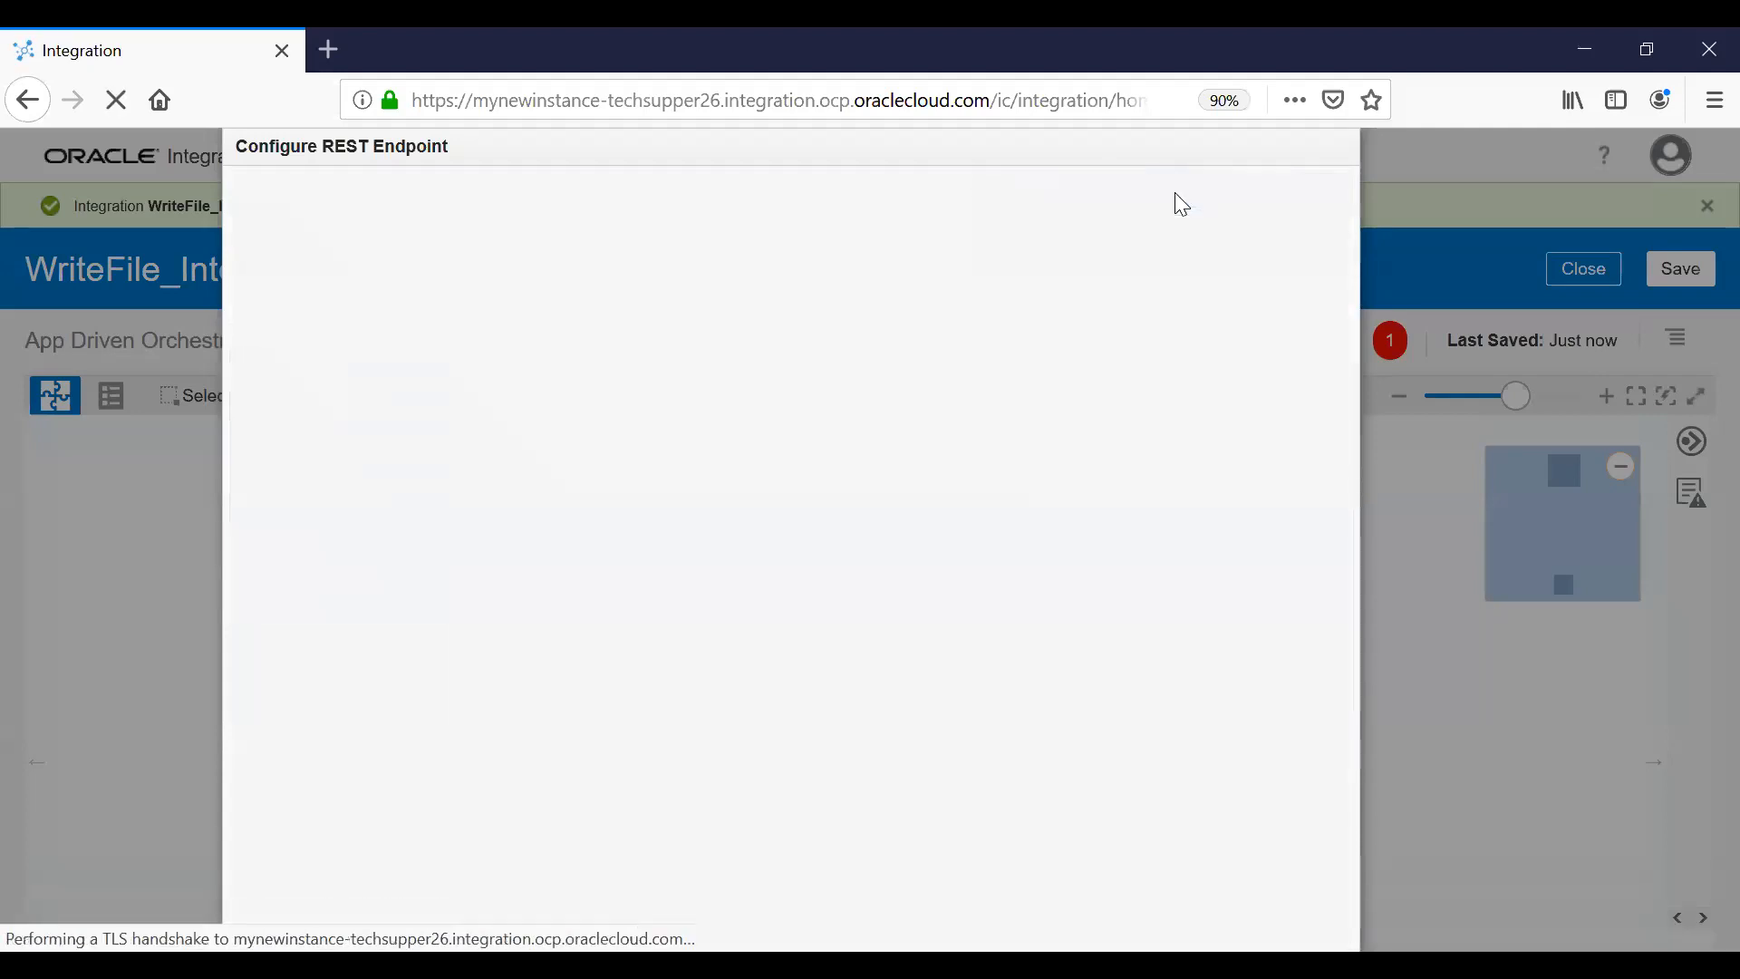
Finish the REST trigger and add an FTP_conn invoke endpoint named CreateCSVFile.
{"action": "left_click", "coordinate": [1325, 191]}
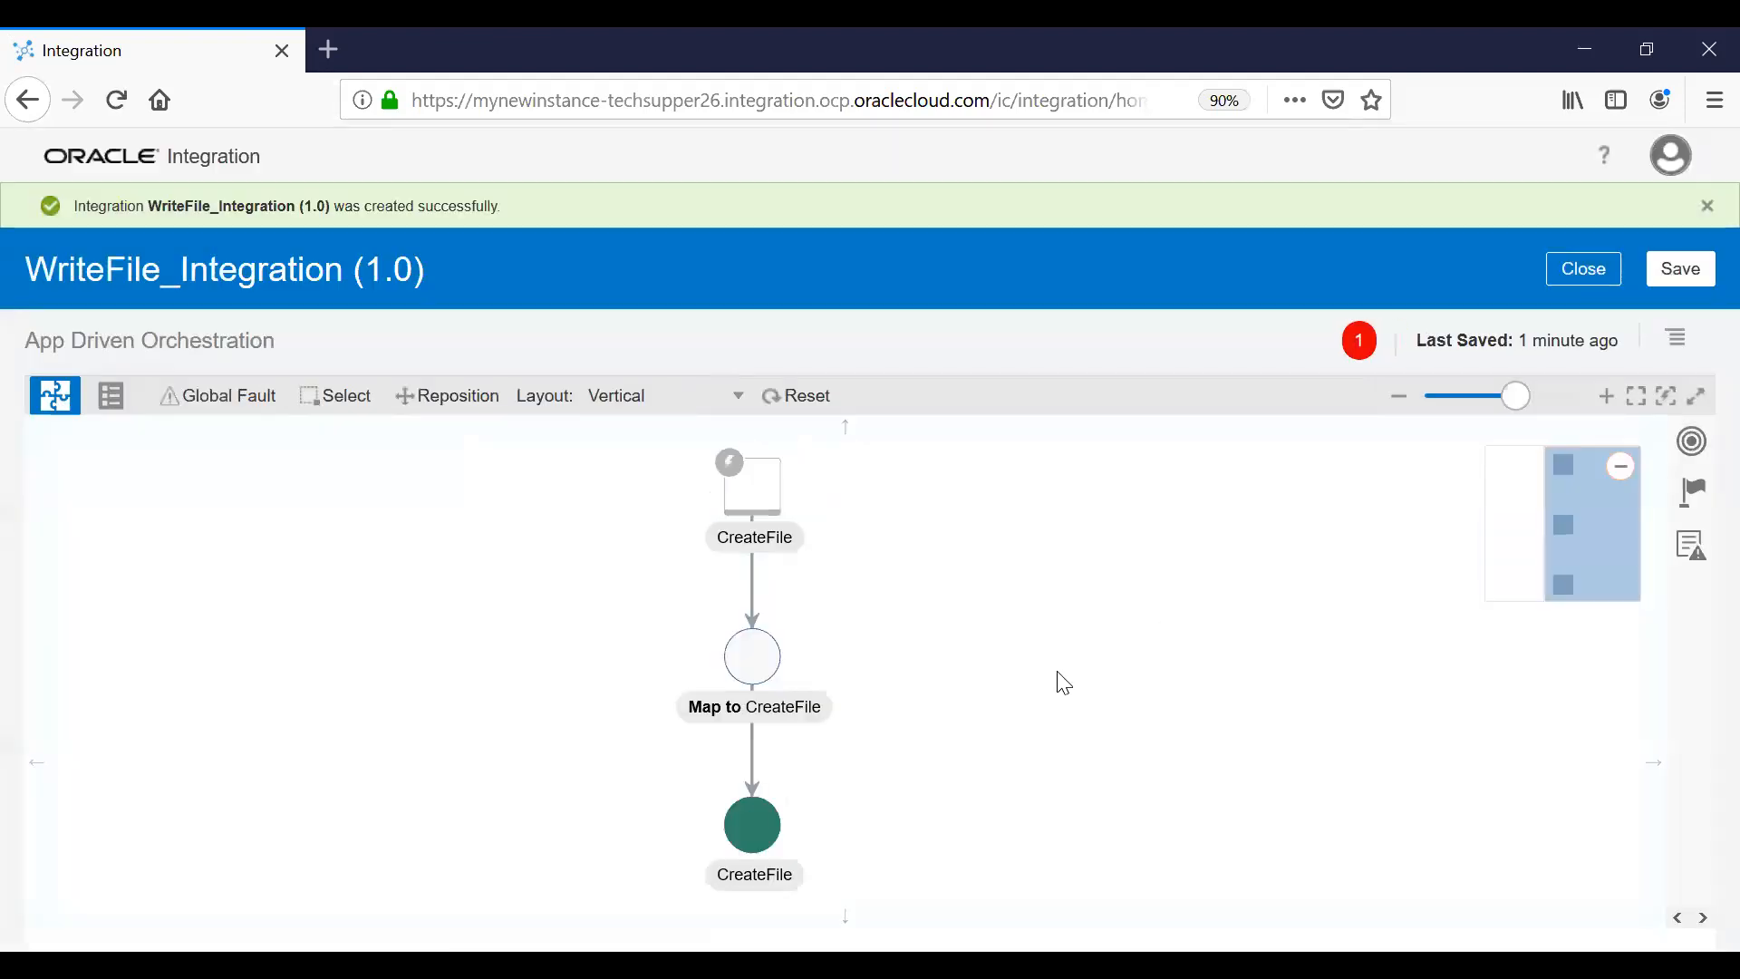
{"action": "left_click_drag", "start_coordinate": [1092, 629], "coordinate": [1095, 612]}
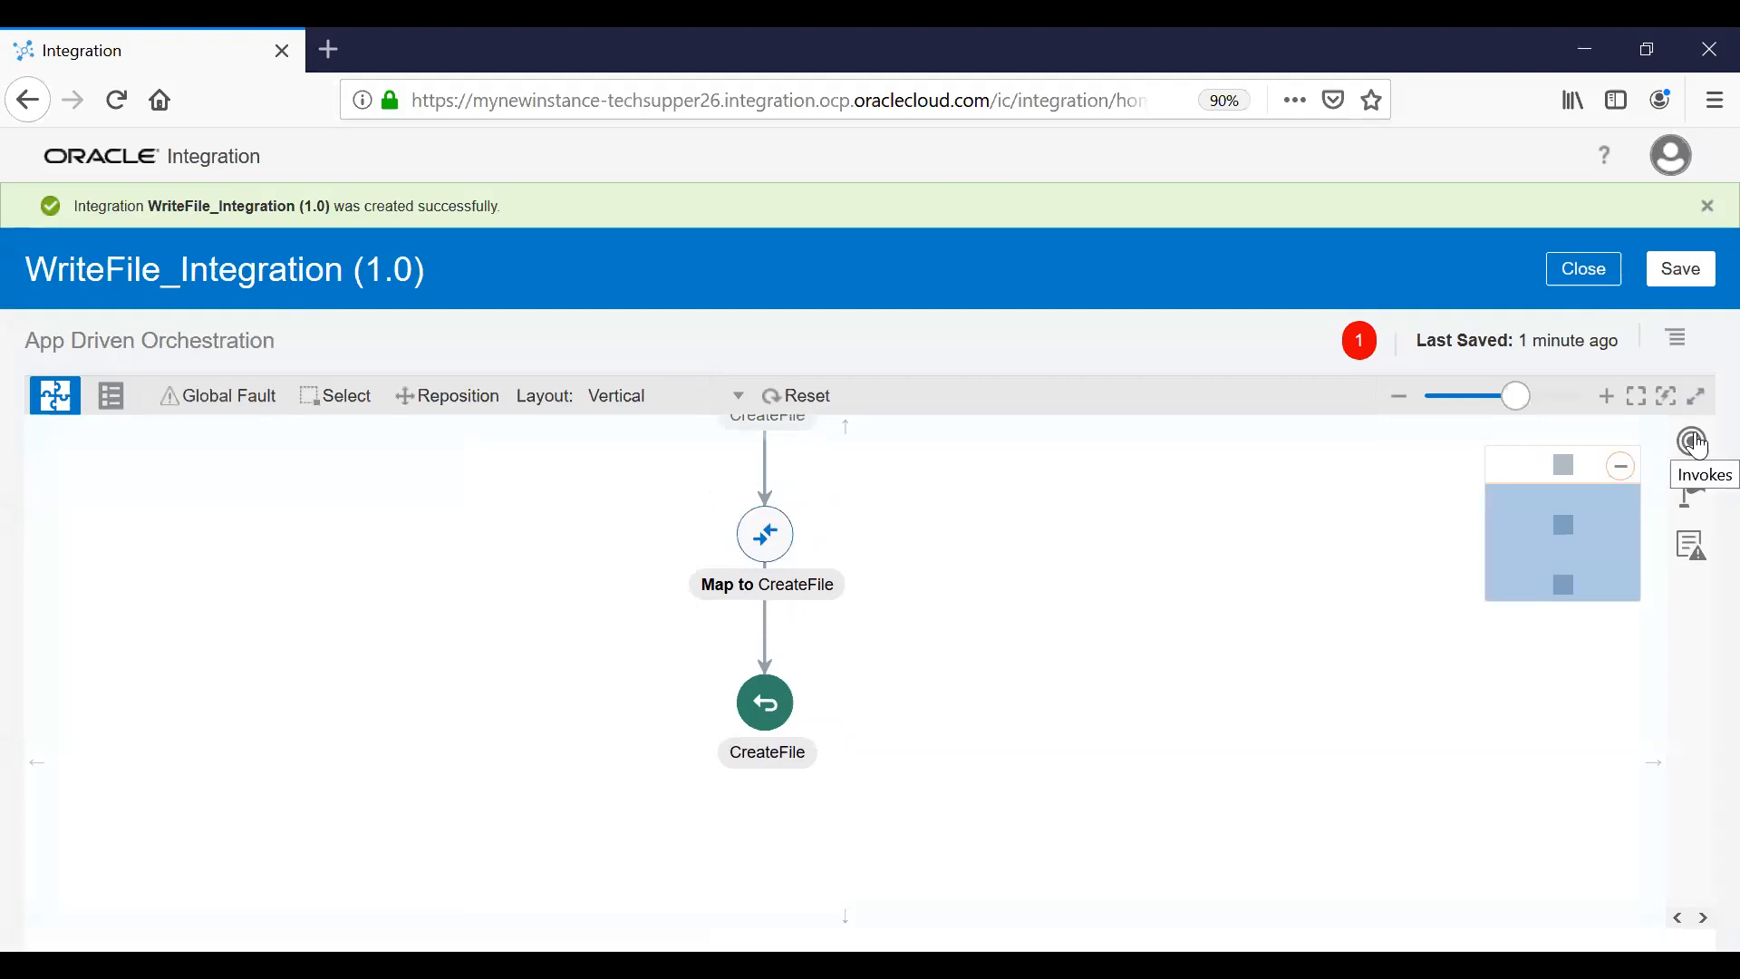
{"action": "left_click", "coordinate": [1695, 443]}
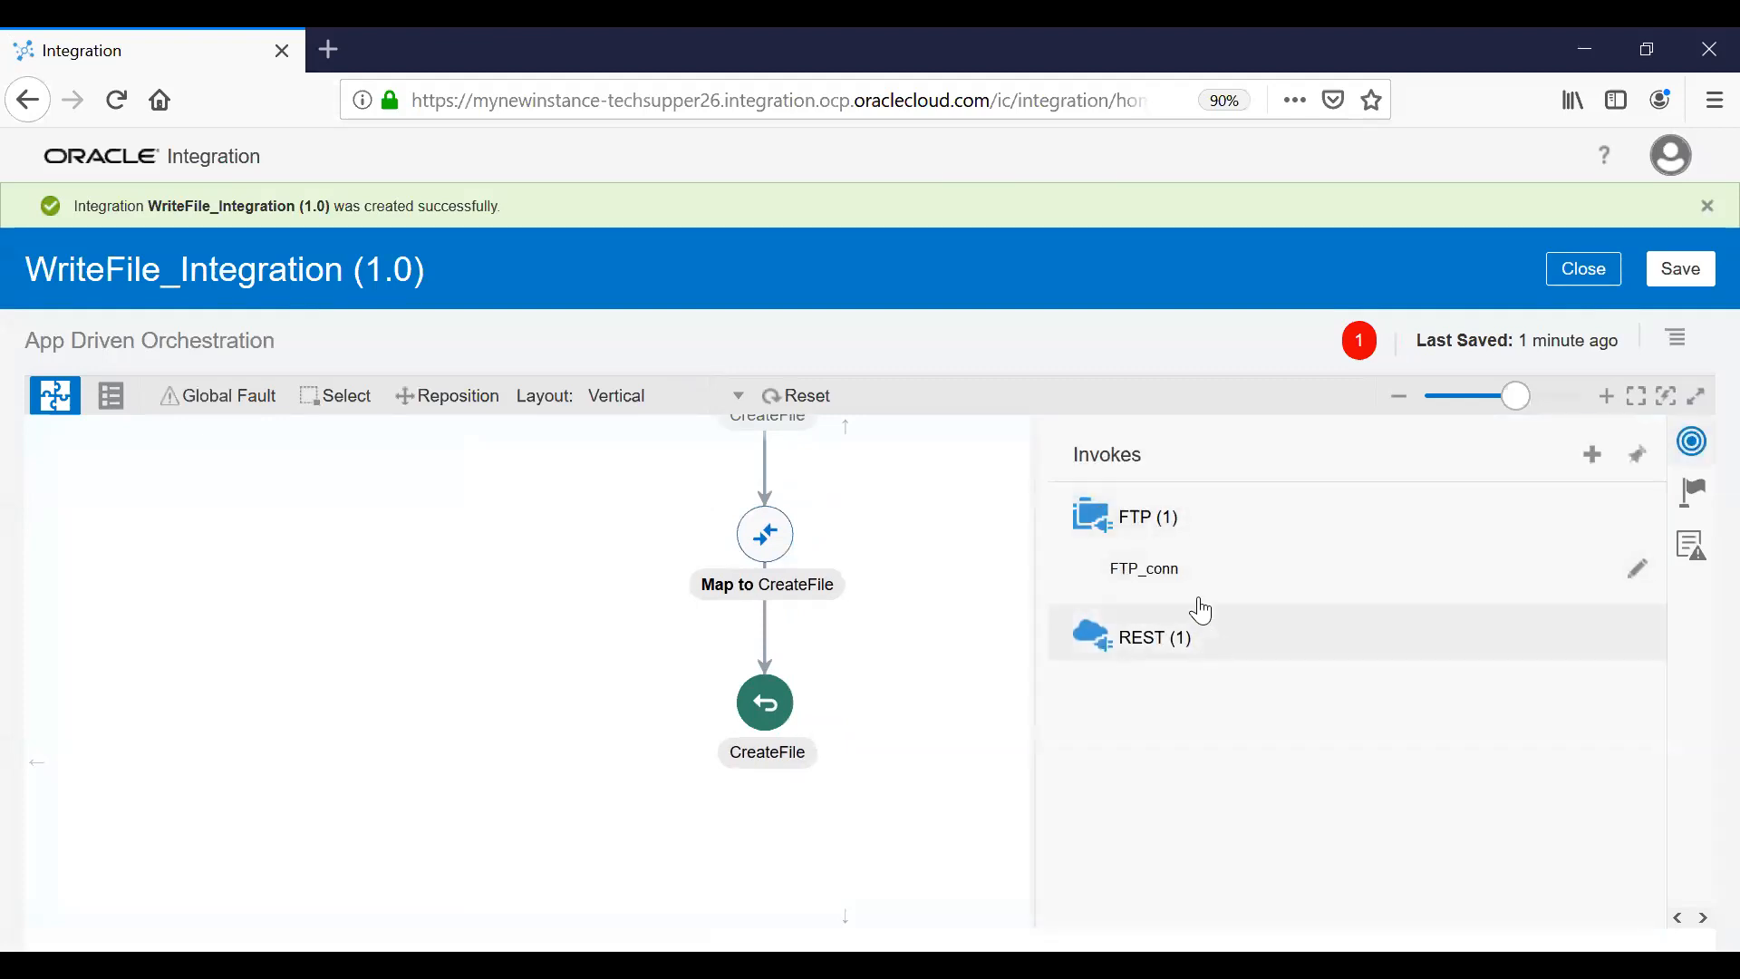
{"action": "left_click_drag", "start_coordinate": [1165, 590], "coordinate": [763, 622]}
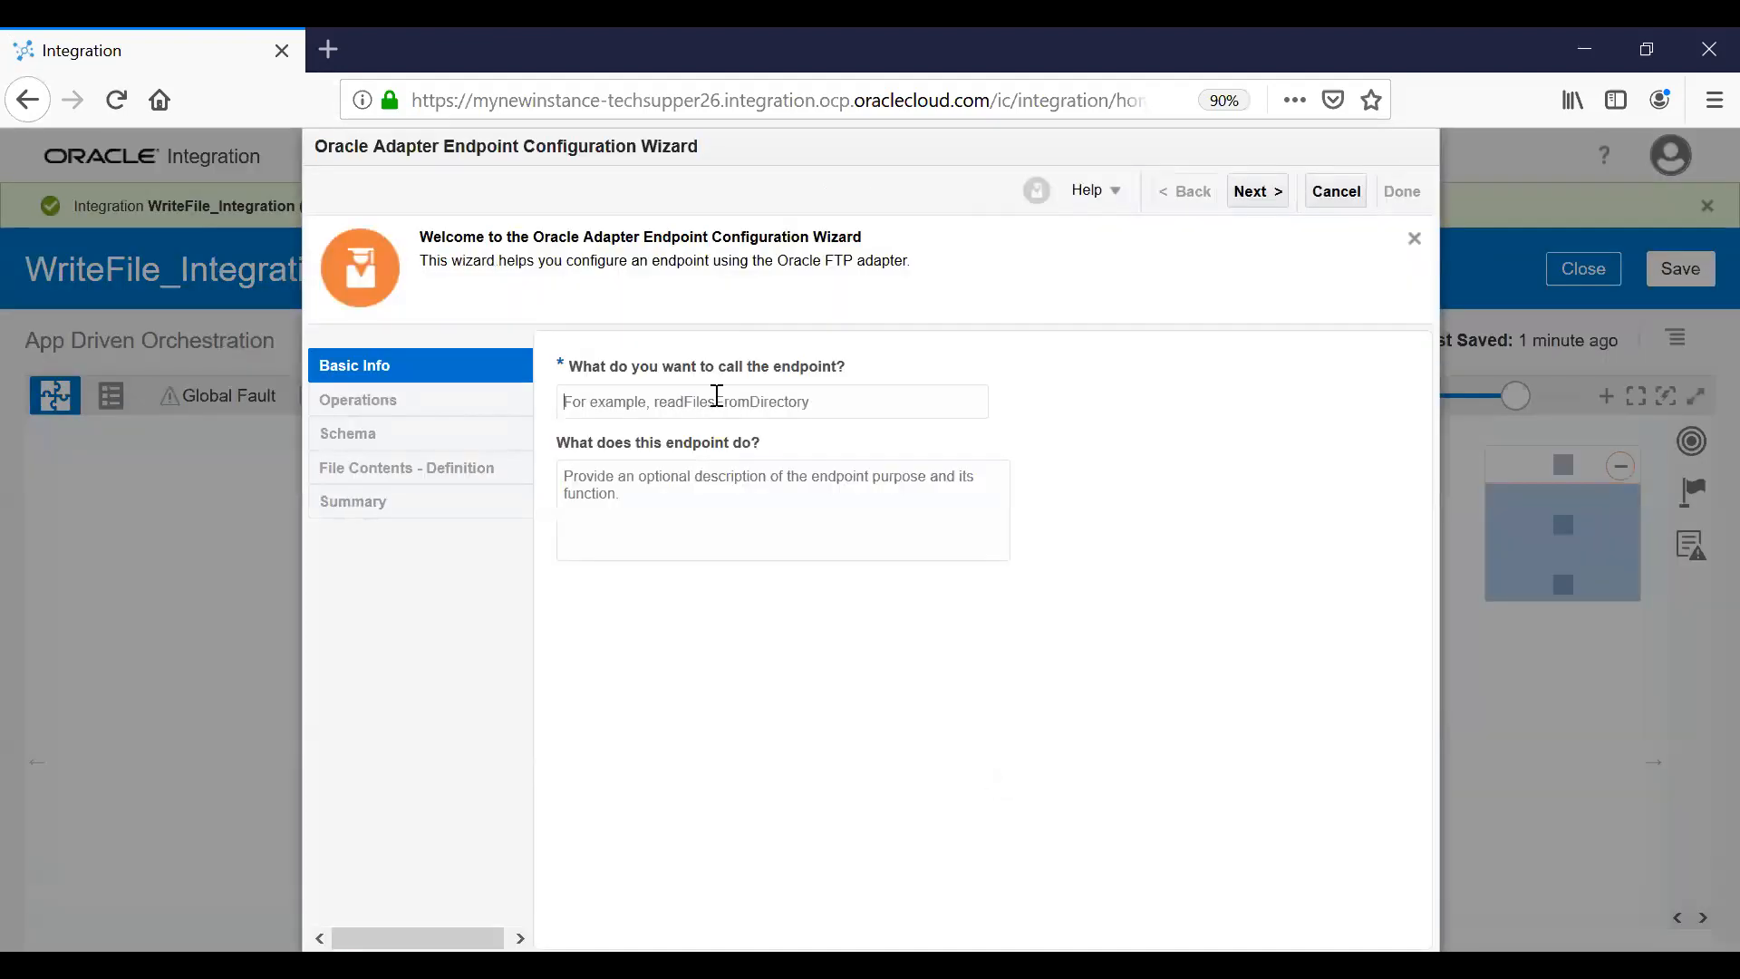
{"action": "type", "text": "Create"}
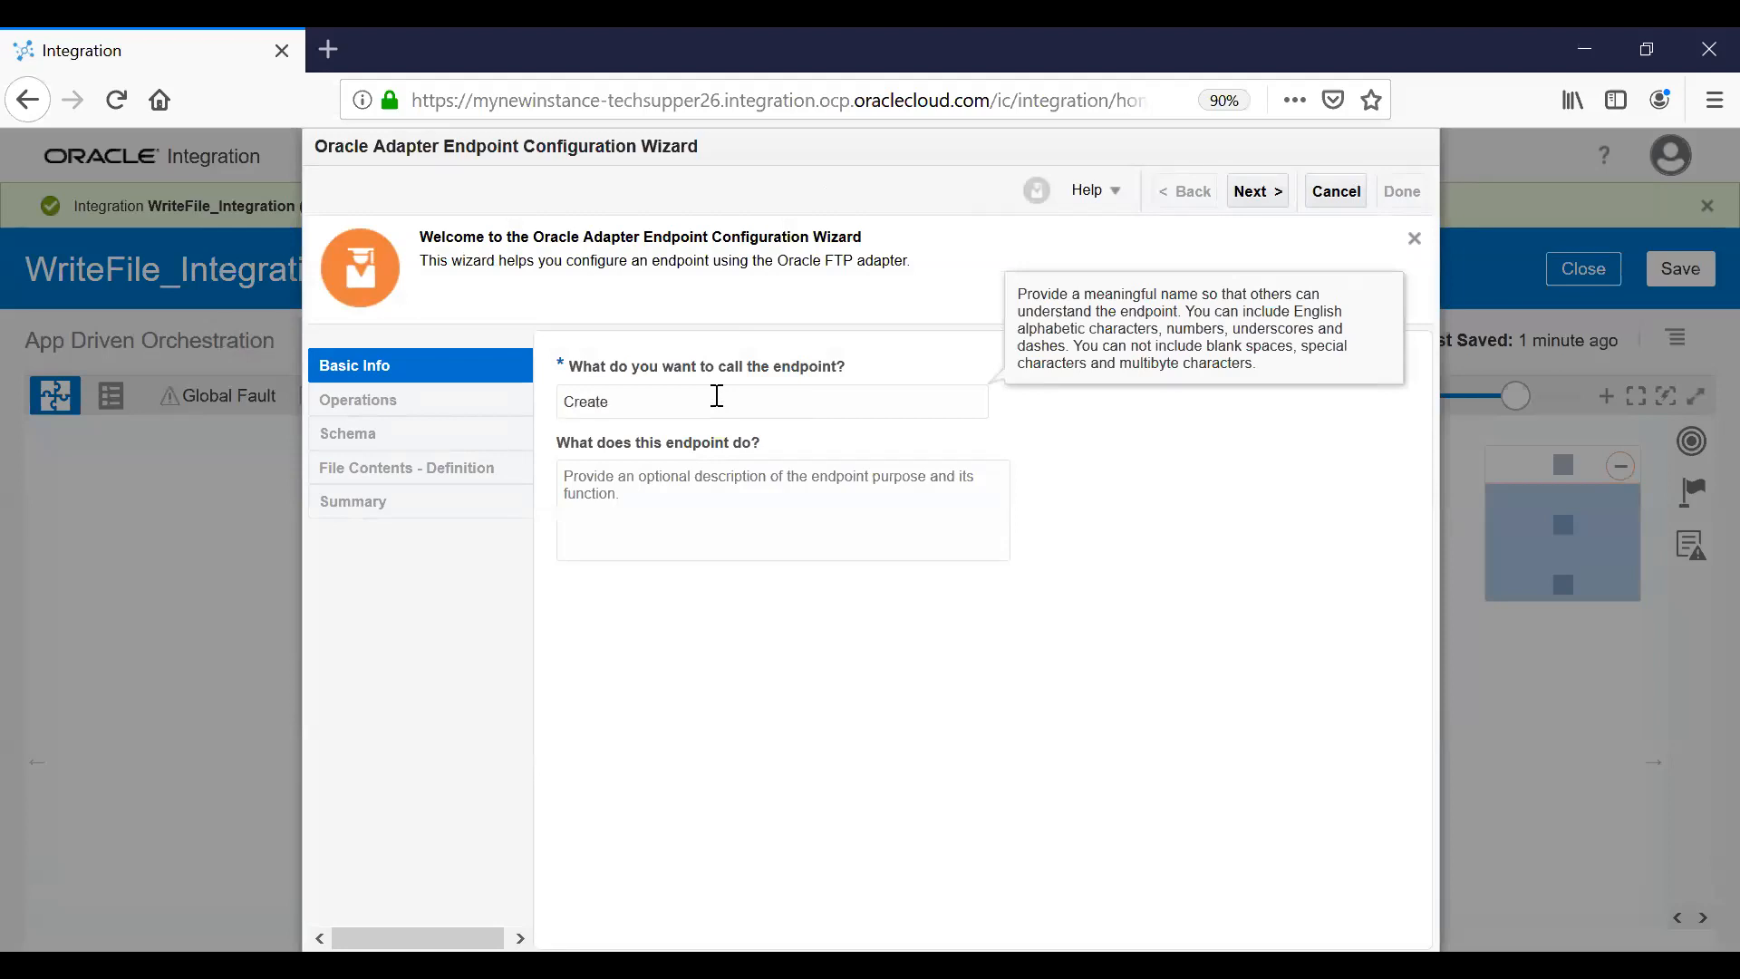
{"action": "type", "text": "CSVFile"}
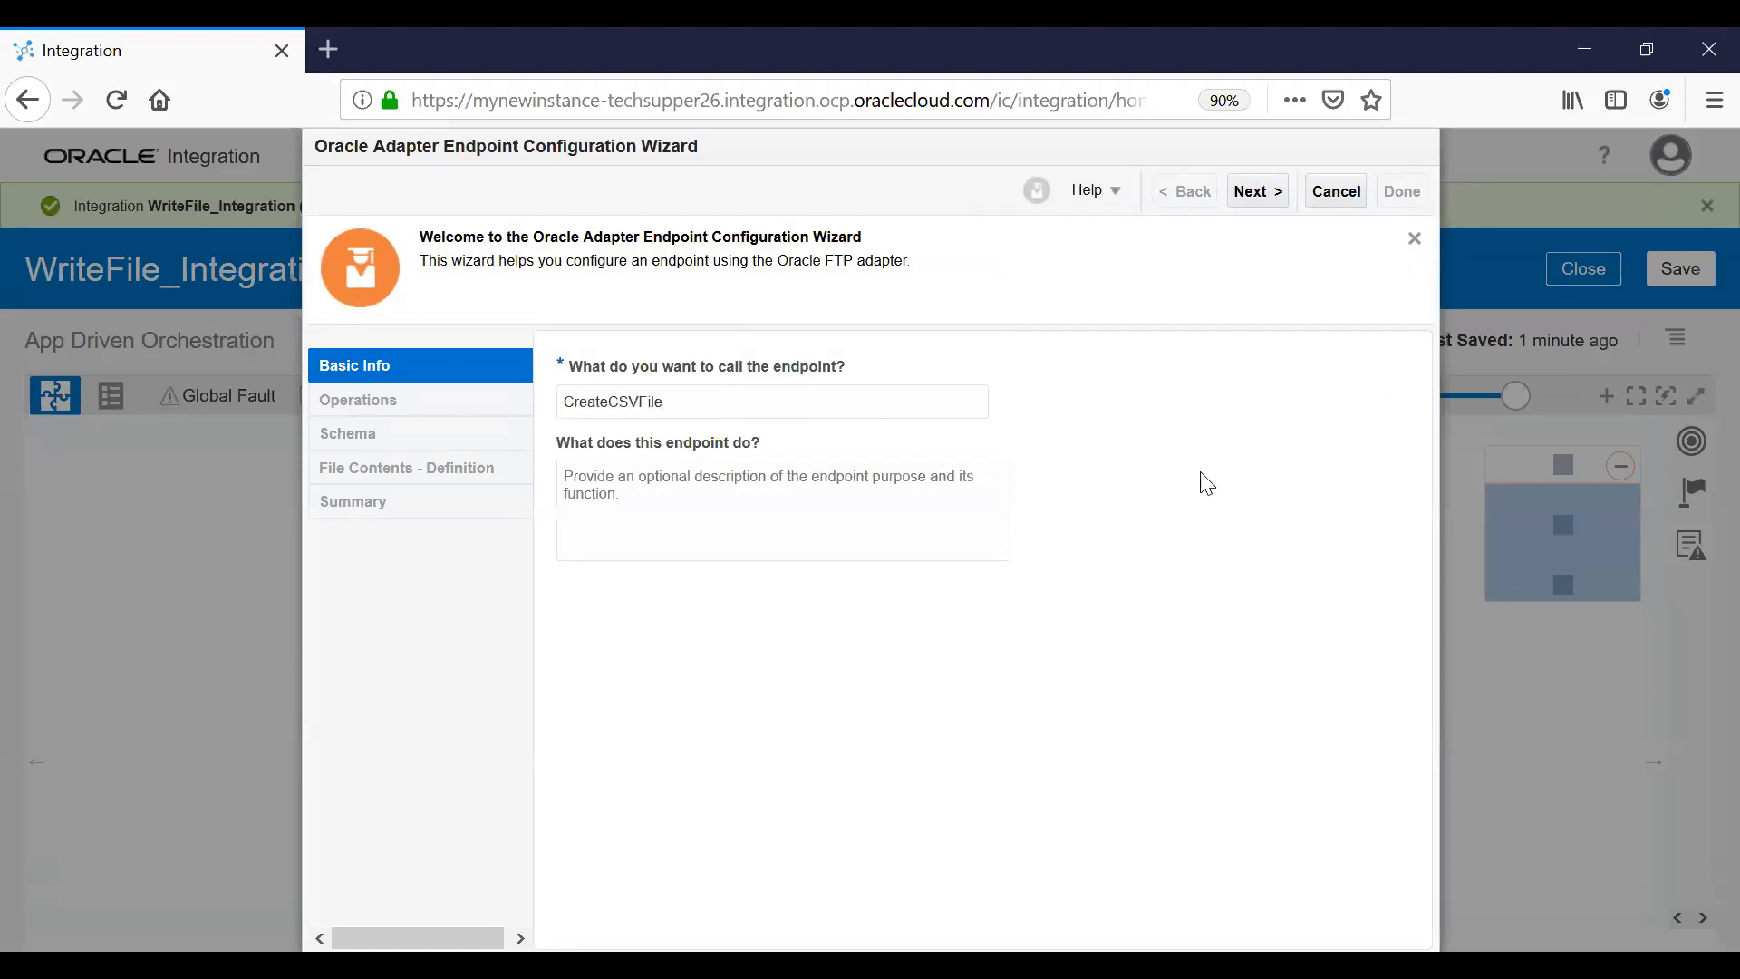
{"action": "left_click", "coordinate": [1256, 193]}
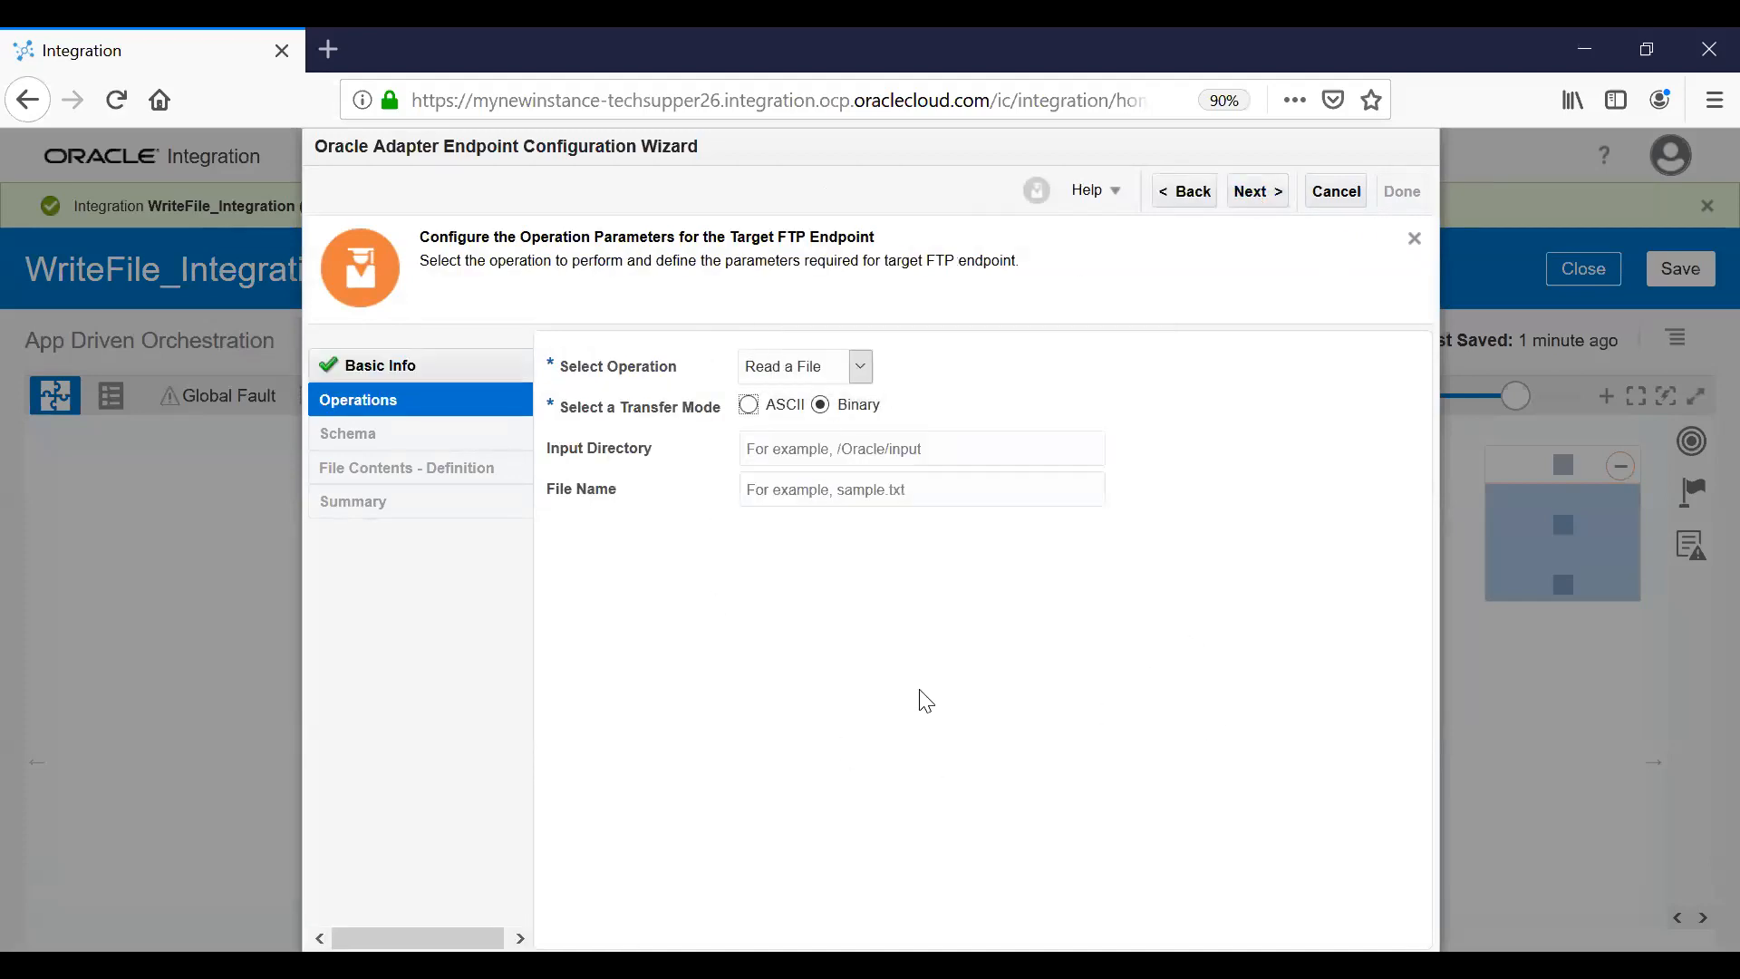
Make the FTP operation Write File to /home/opc with file pattern sample_%SEQ%.csv.
{"action": "left_click", "coordinate": [859, 367]}
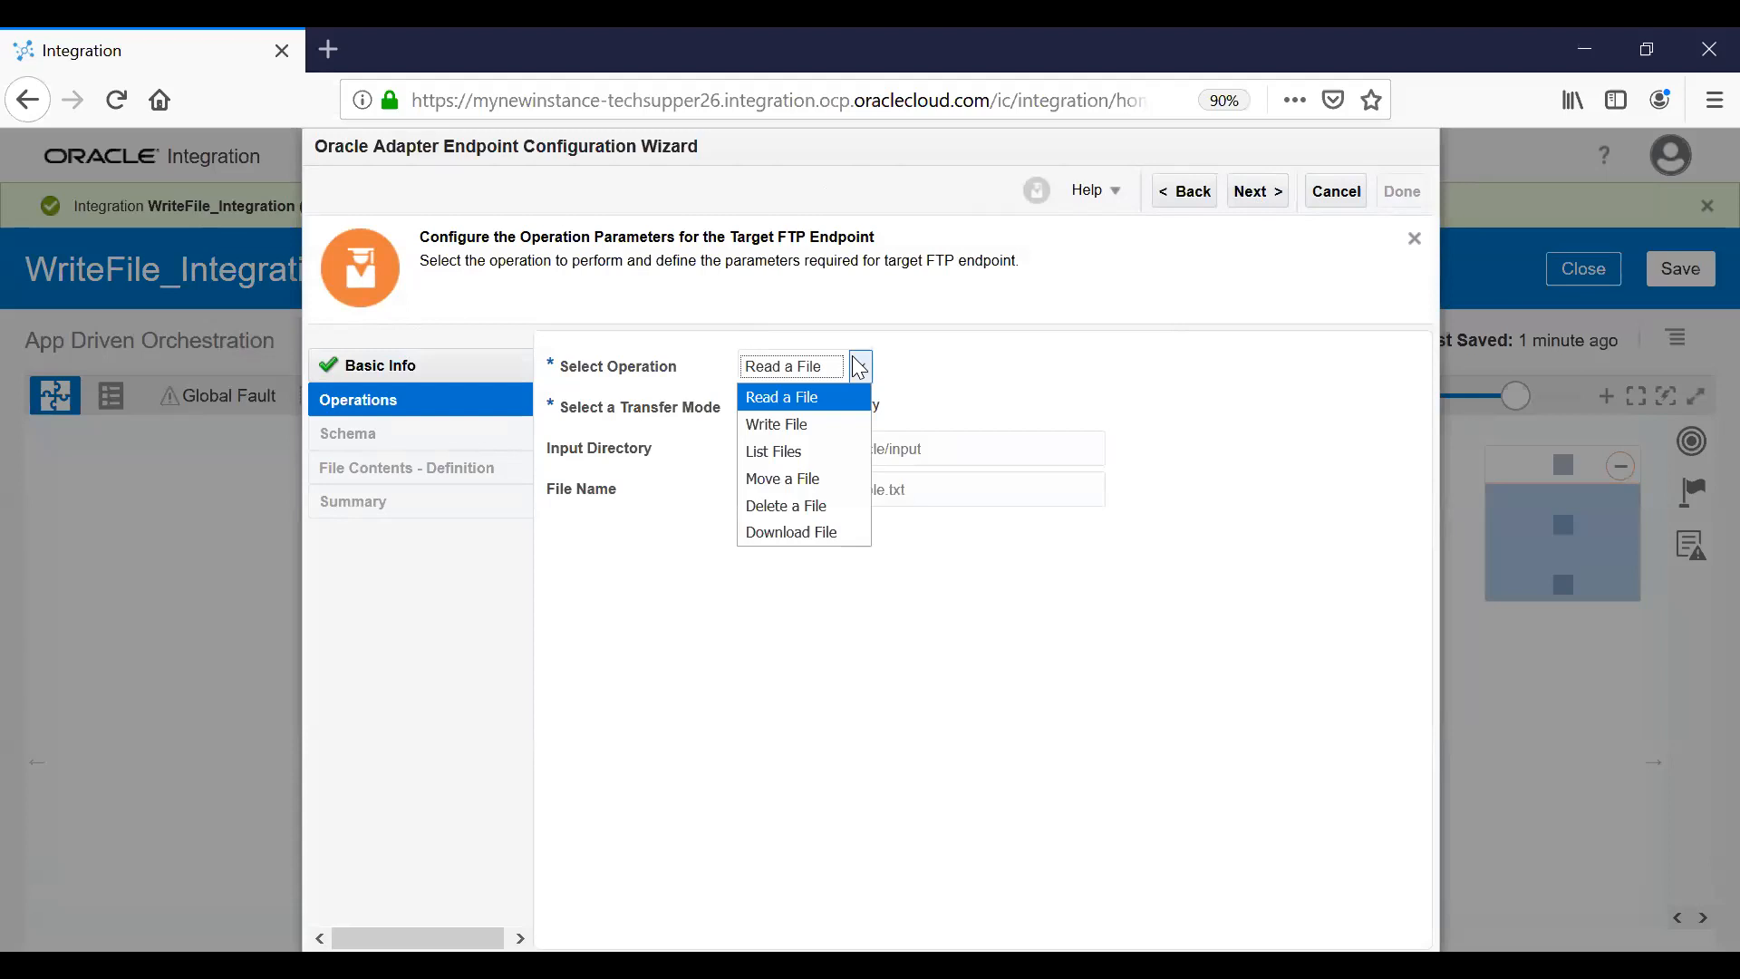
{"action": "left_click", "coordinate": [795, 425]}
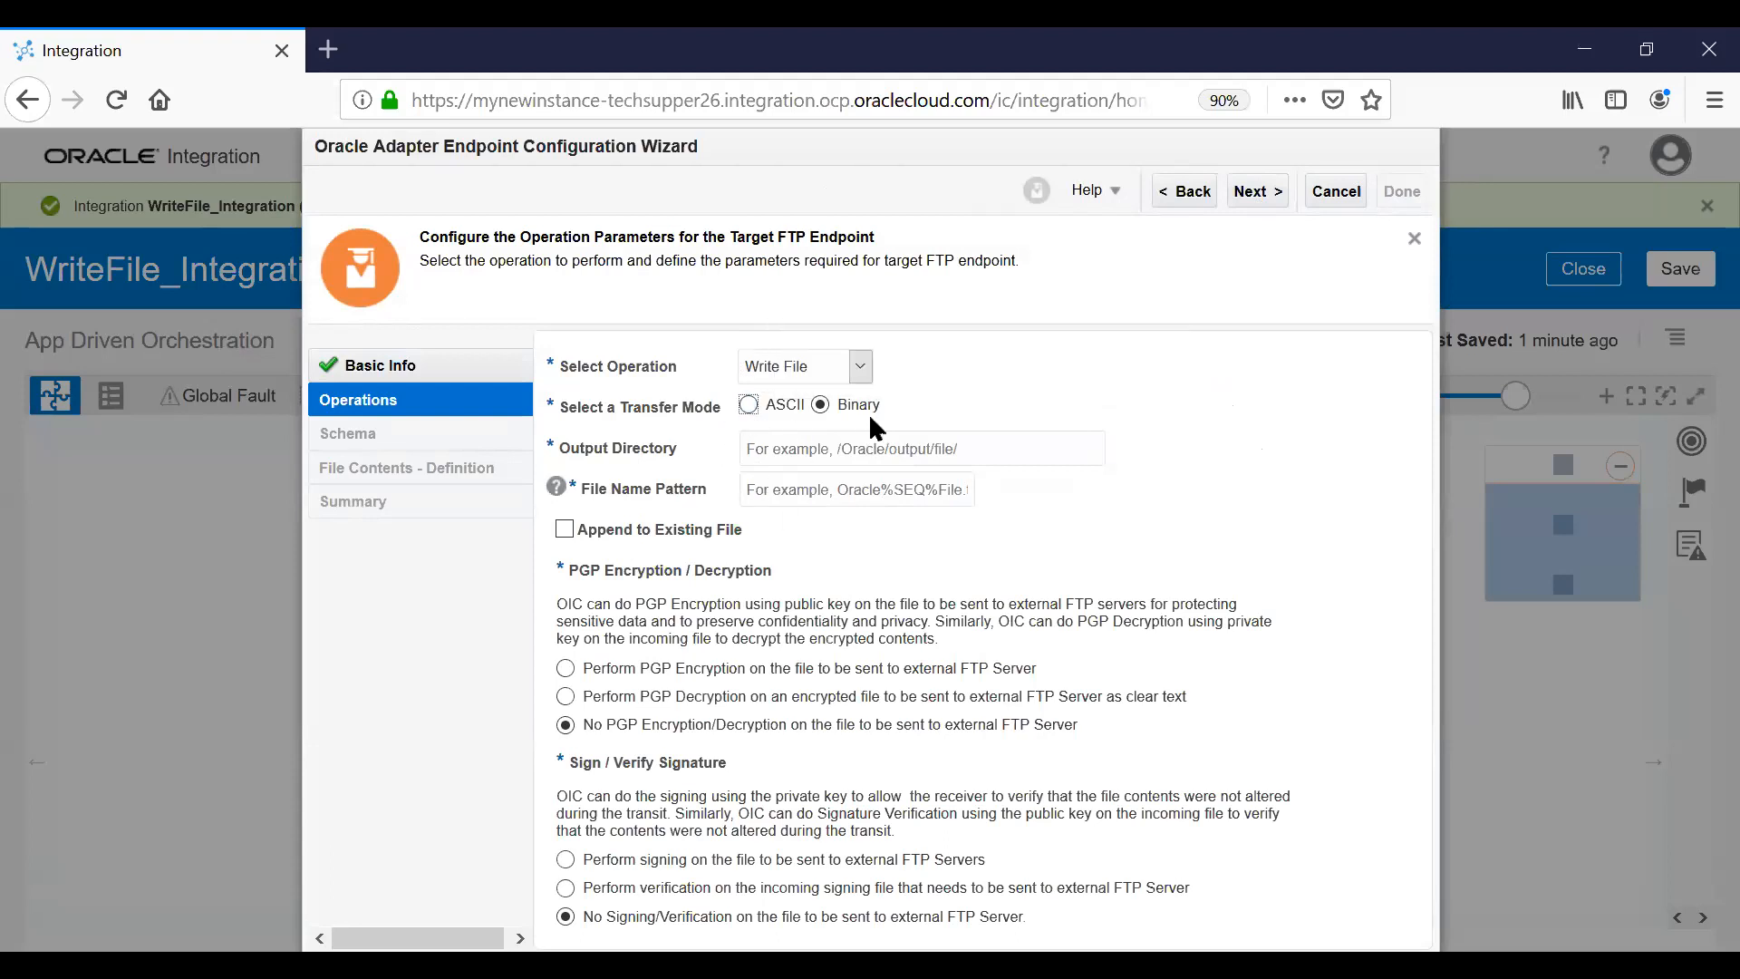
{"action": "left_click", "coordinate": [816, 455]}
{"action": "type", "text": "/hp"}
{"action": "key", "text": "BackSpace"}
{"action": "type", "text": "ome/opsamp"}
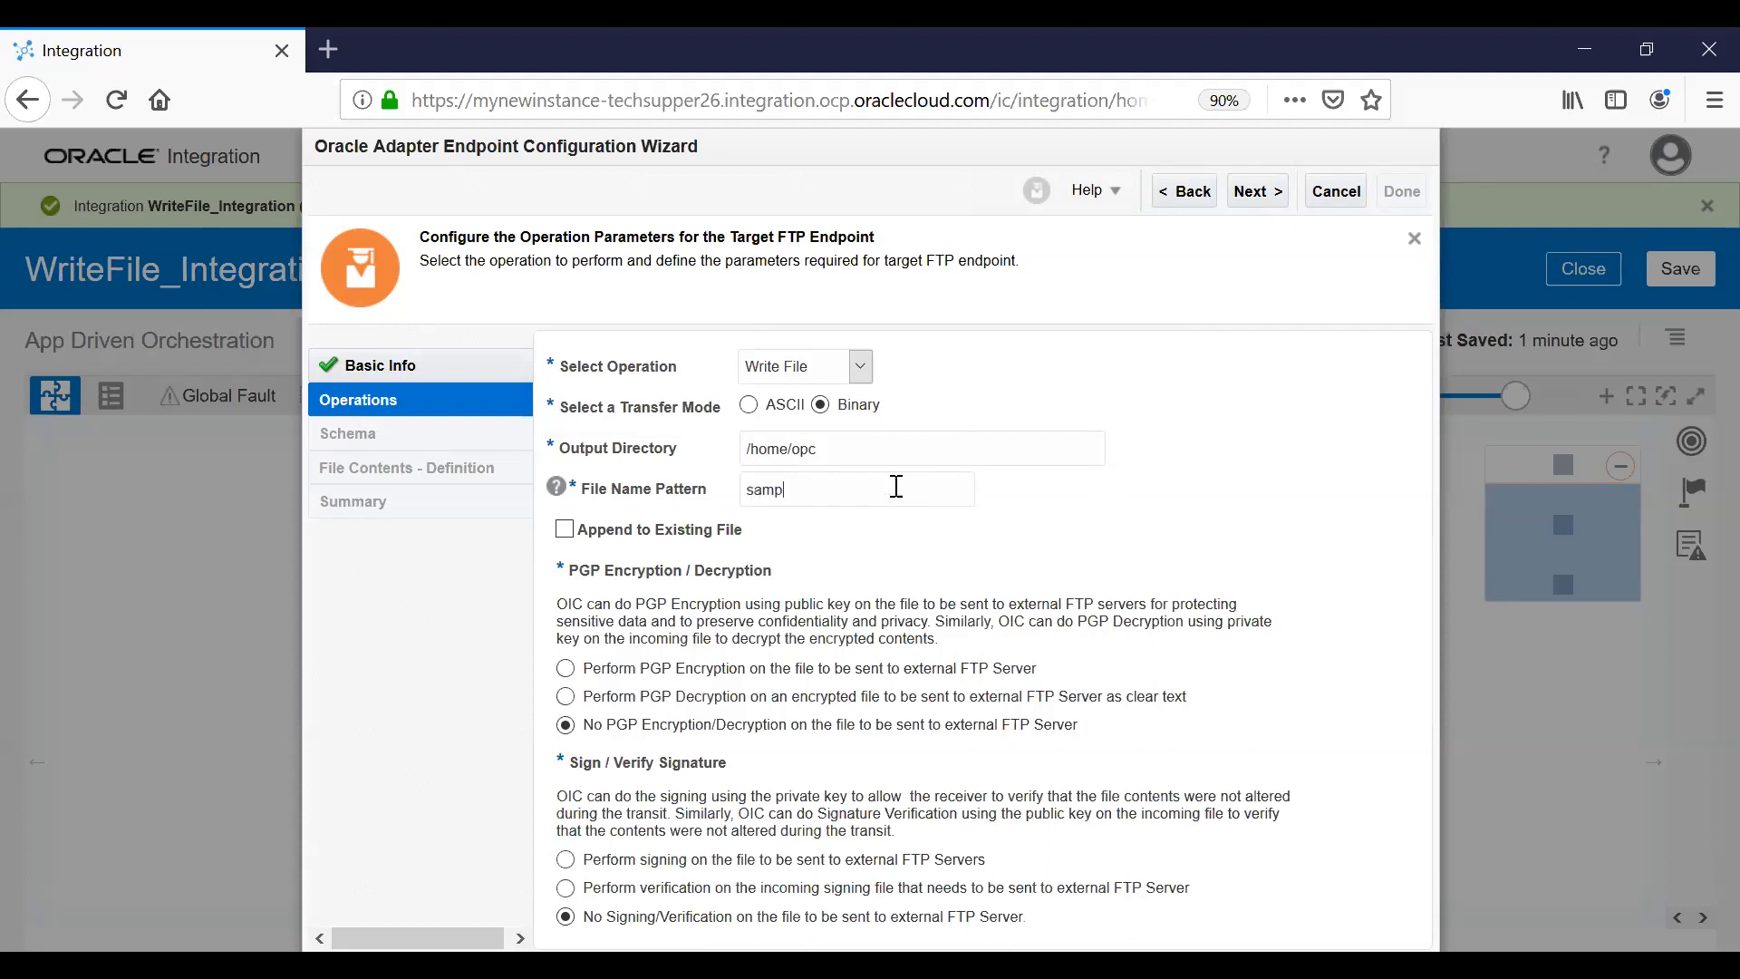
{"action": "type", "text": "le_%SEQ%.csv"}
{"action": "left_click", "coordinate": [1266, 203]}
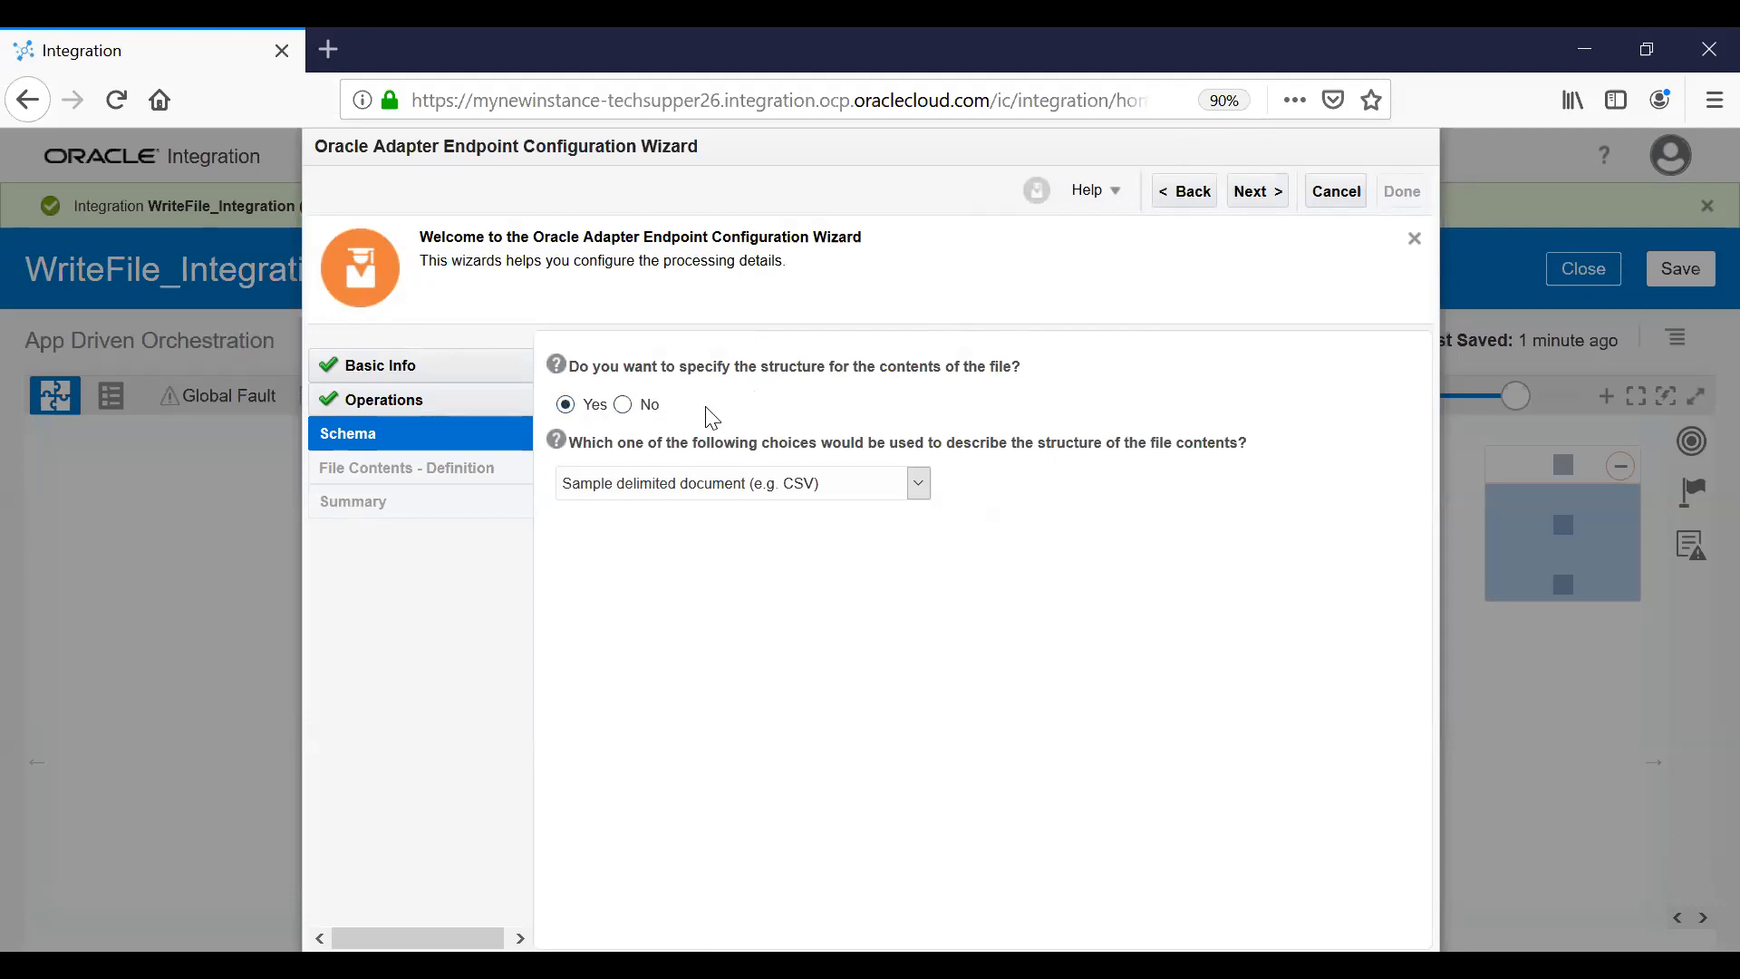
Keep 'Sample delimited document (e.g. CSV)' as the file structure and move on to contents definition.
{"action": "left_click", "coordinate": [745, 483]}
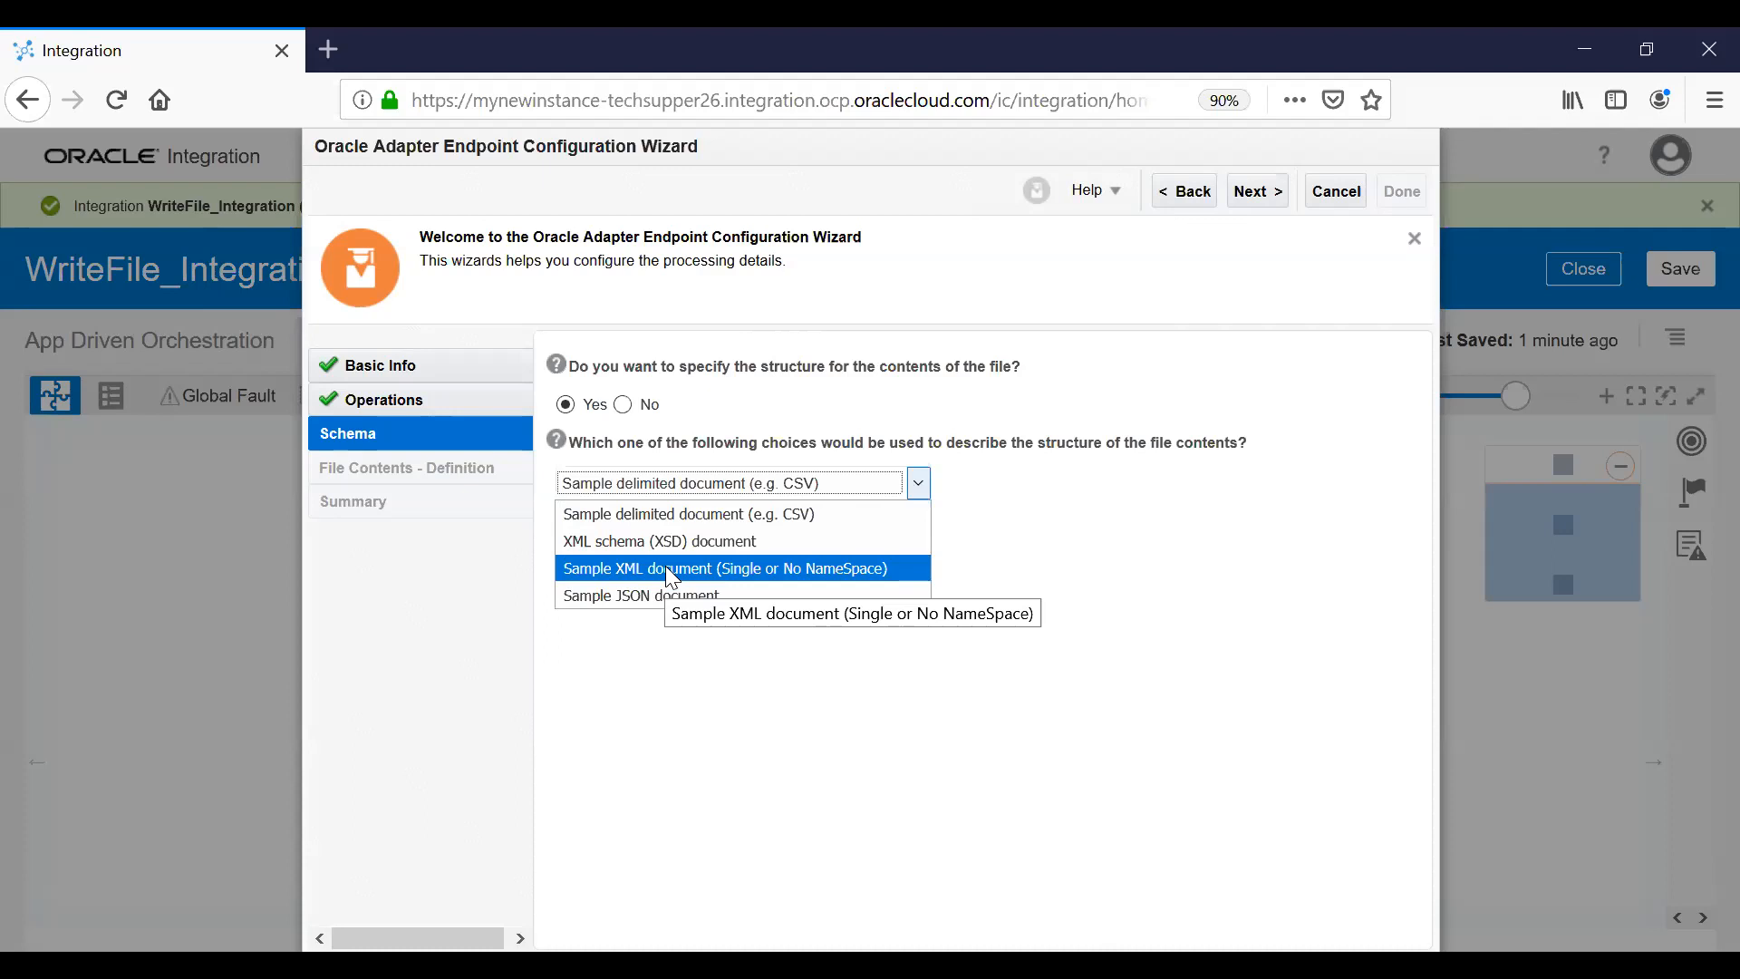
{"action": "left_click", "coordinate": [774, 515]}
{"action": "left_click", "coordinate": [1260, 192]}
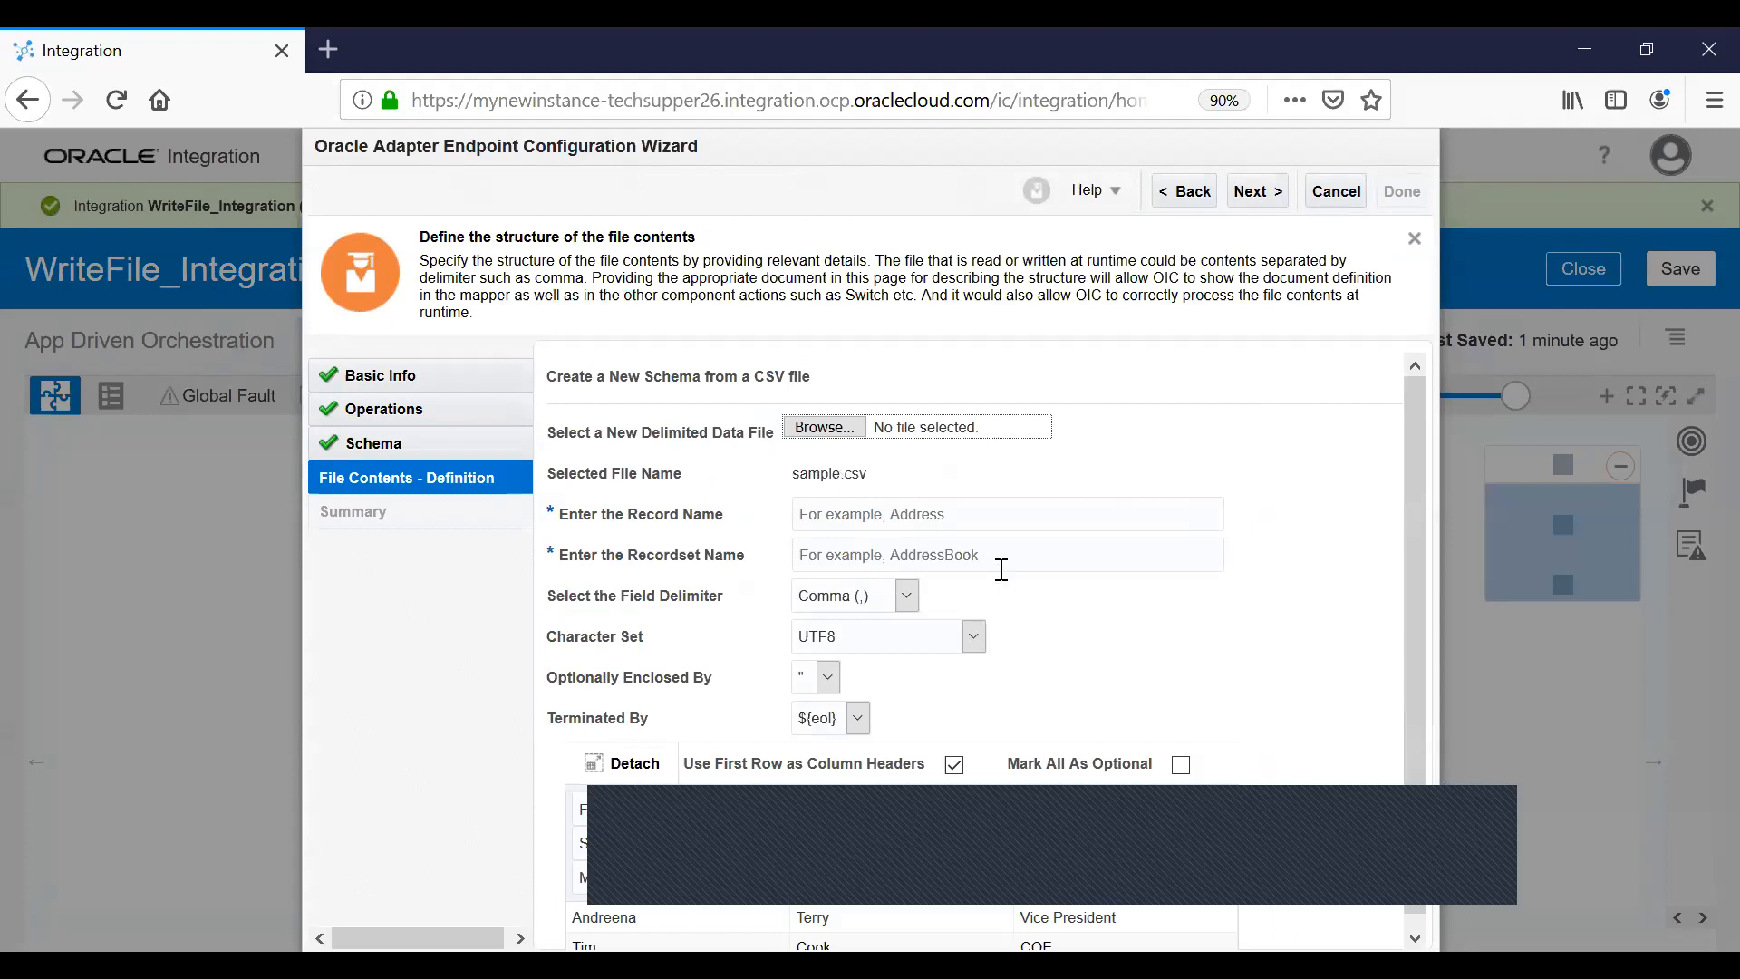
Enter Employee as the record name and Employees as the recordset name.
{"action": "scroll", "coordinate": [1002, 569], "scroll_direction": "down", "scroll_amount": 1}
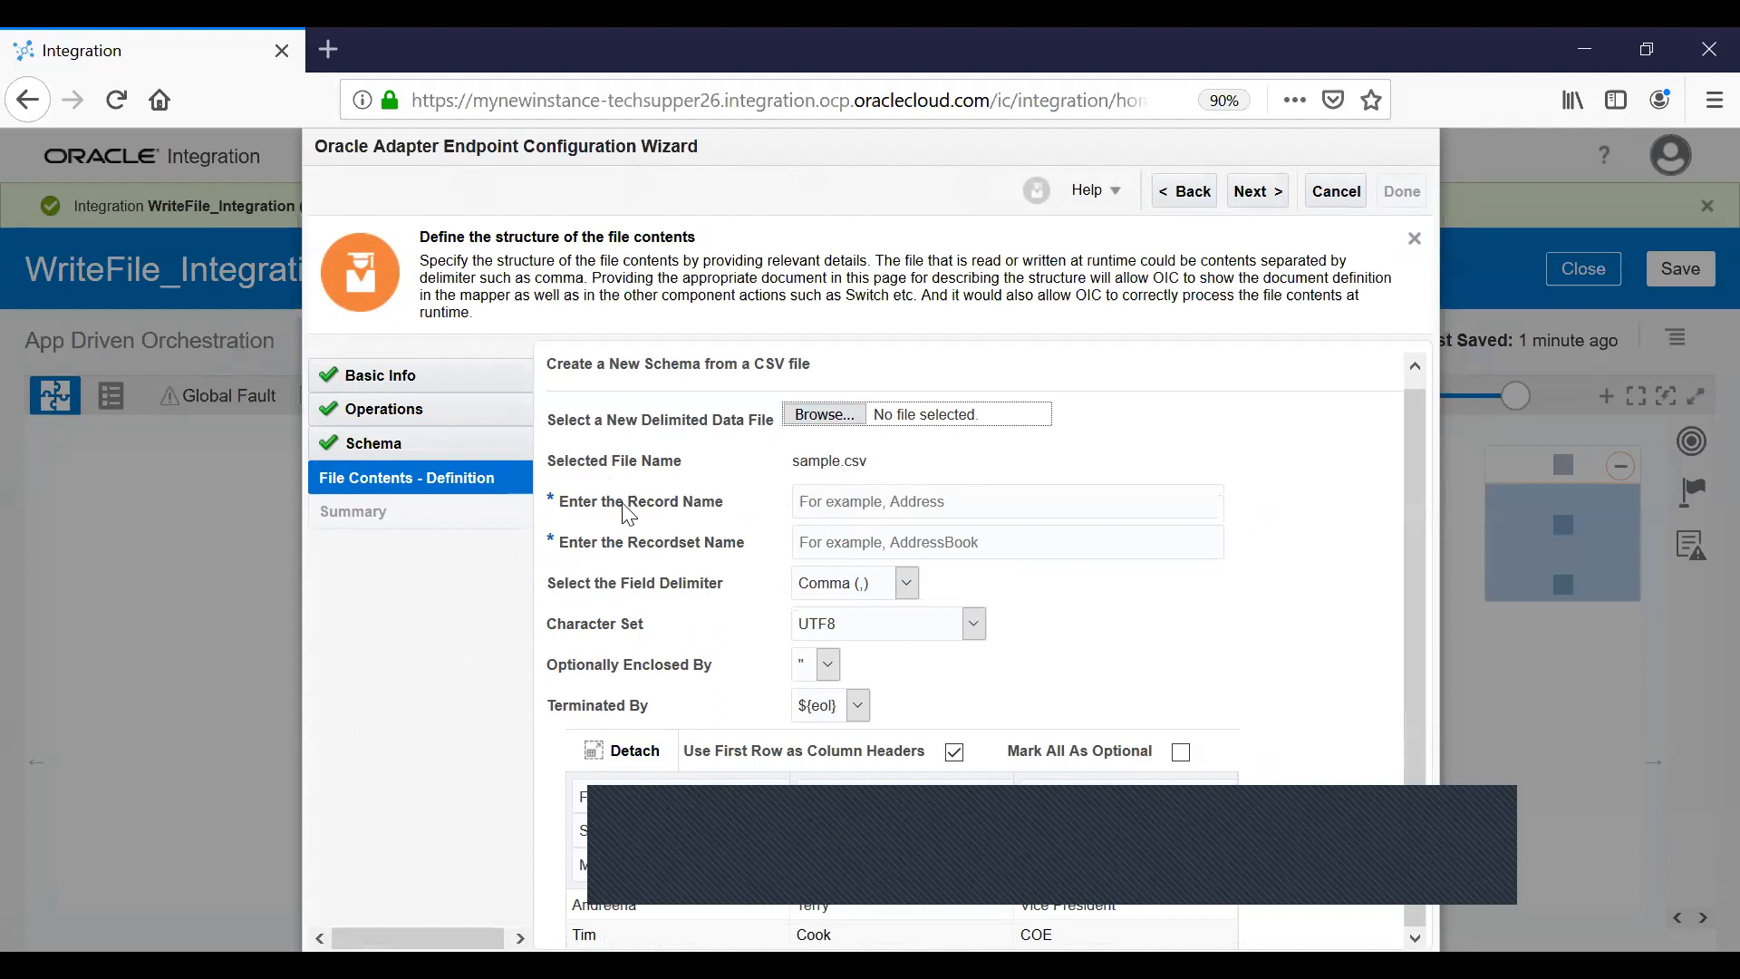
{"action": "left_click", "coordinate": [913, 501]}
{"action": "type", "text": "Employee"}
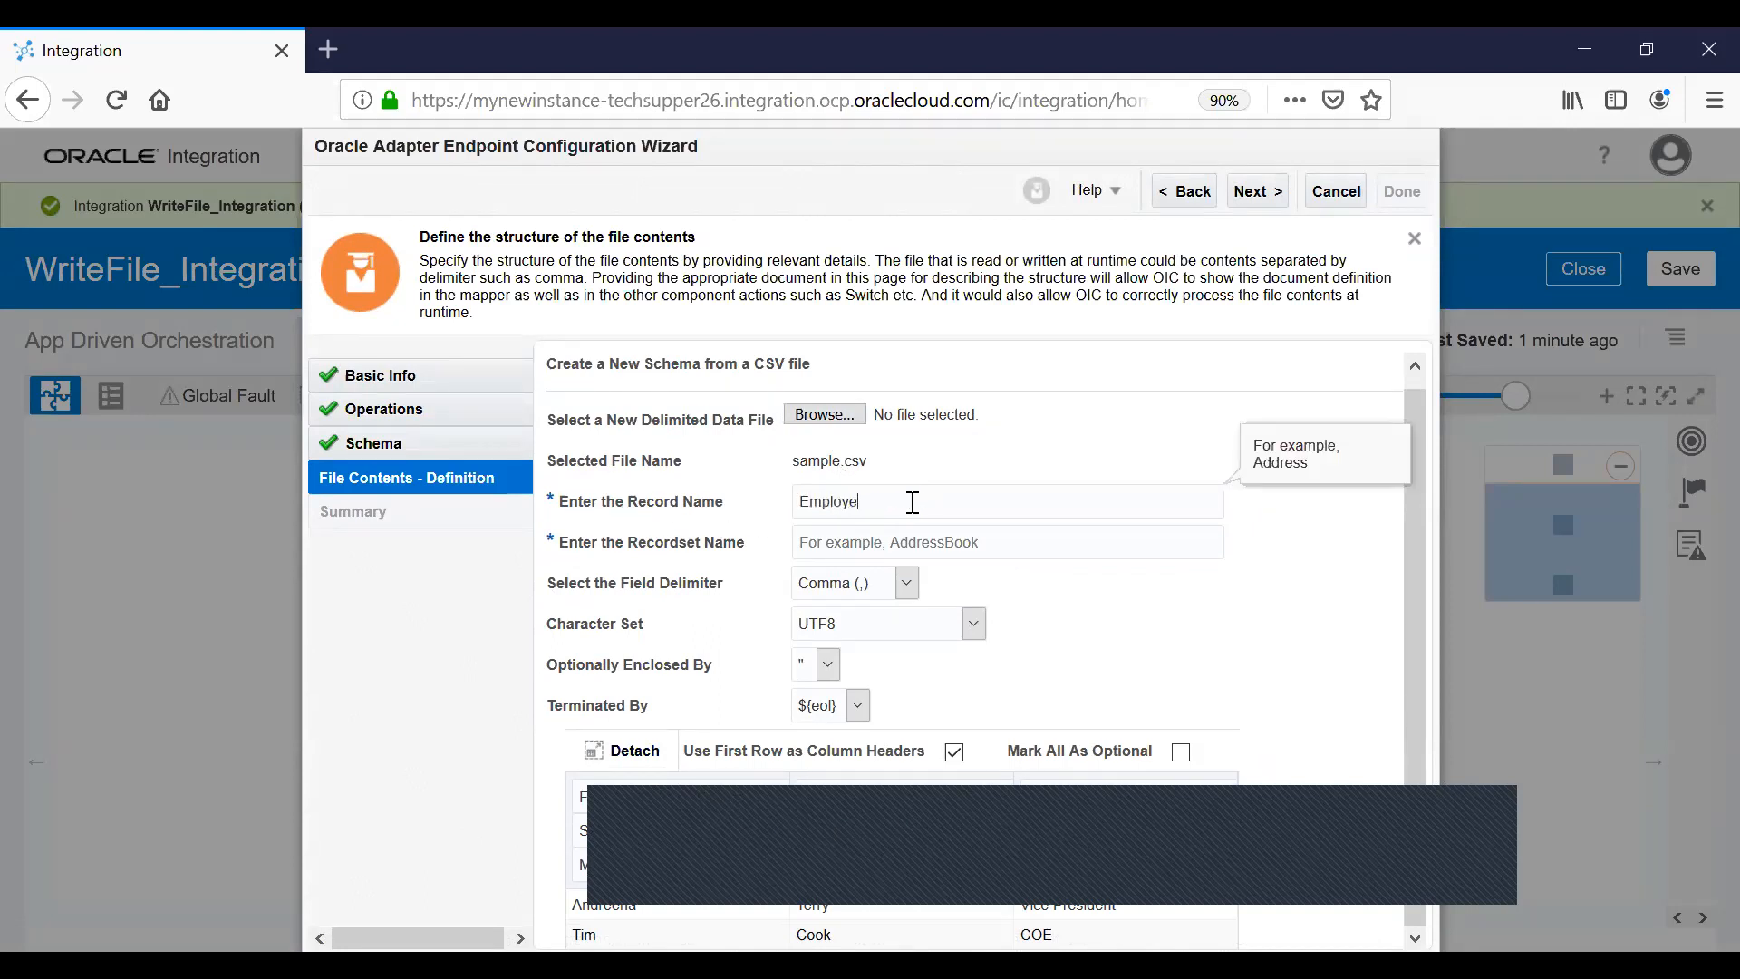
{"action": "key", "text": "Tab"}
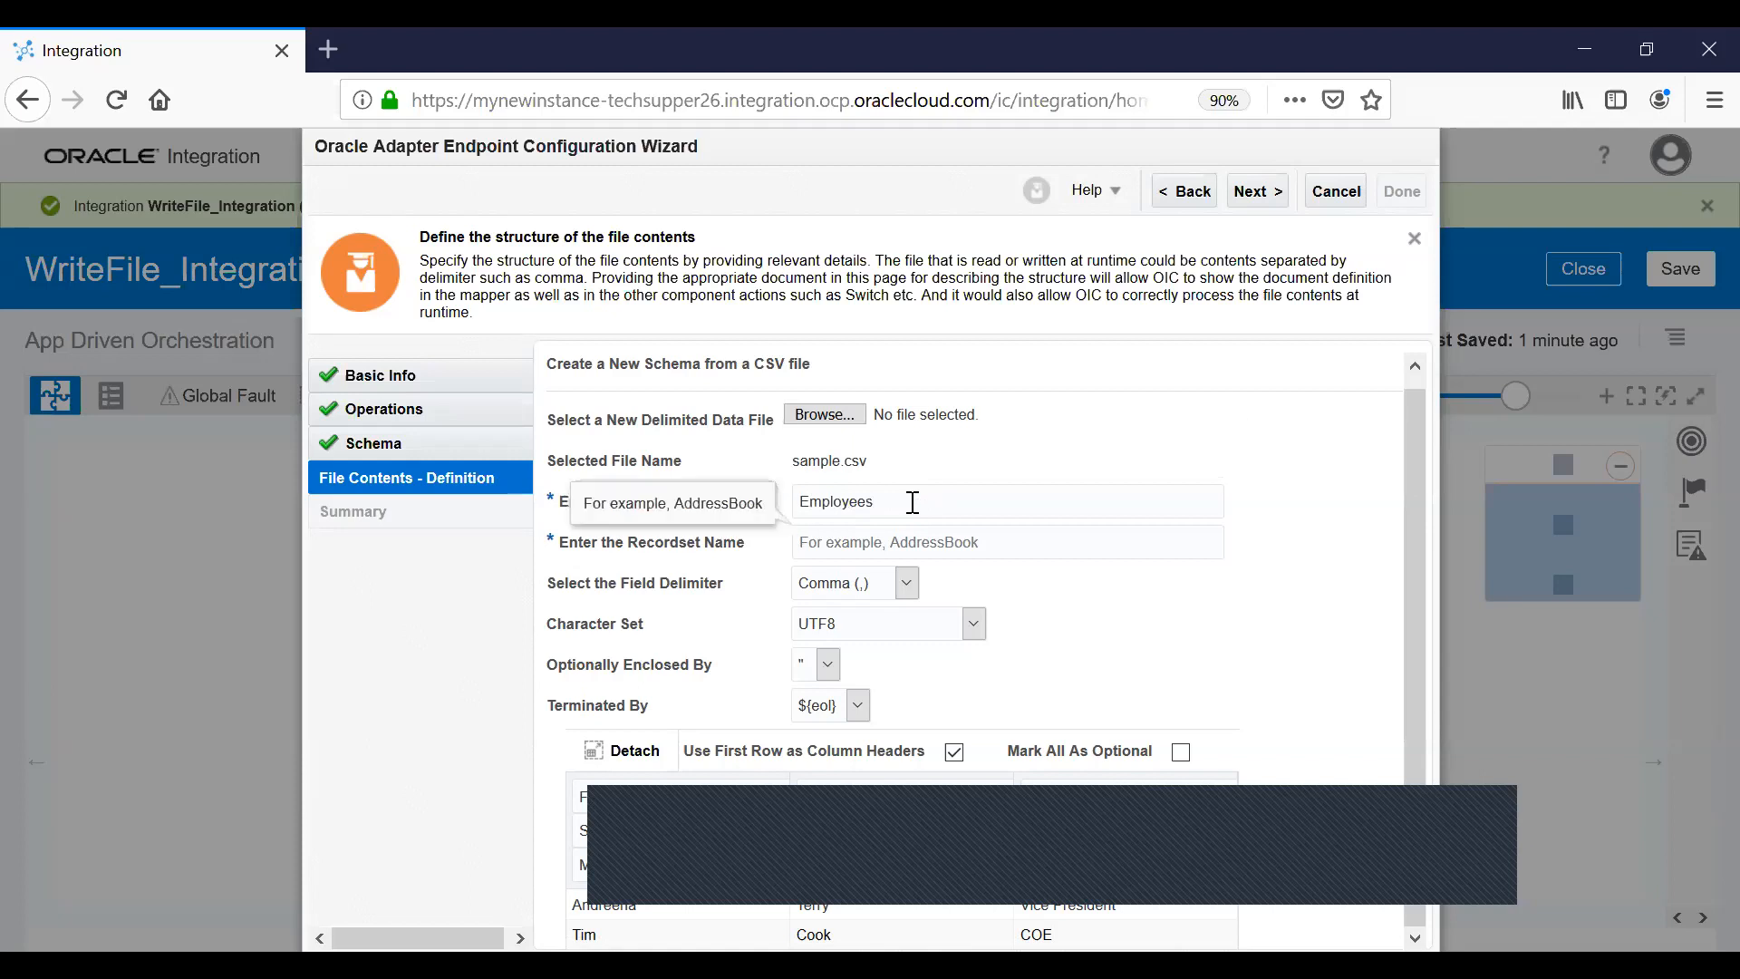
{"action": "left_click", "coordinate": [913, 501]}
{"action": "key", "text": "BackSpace"}
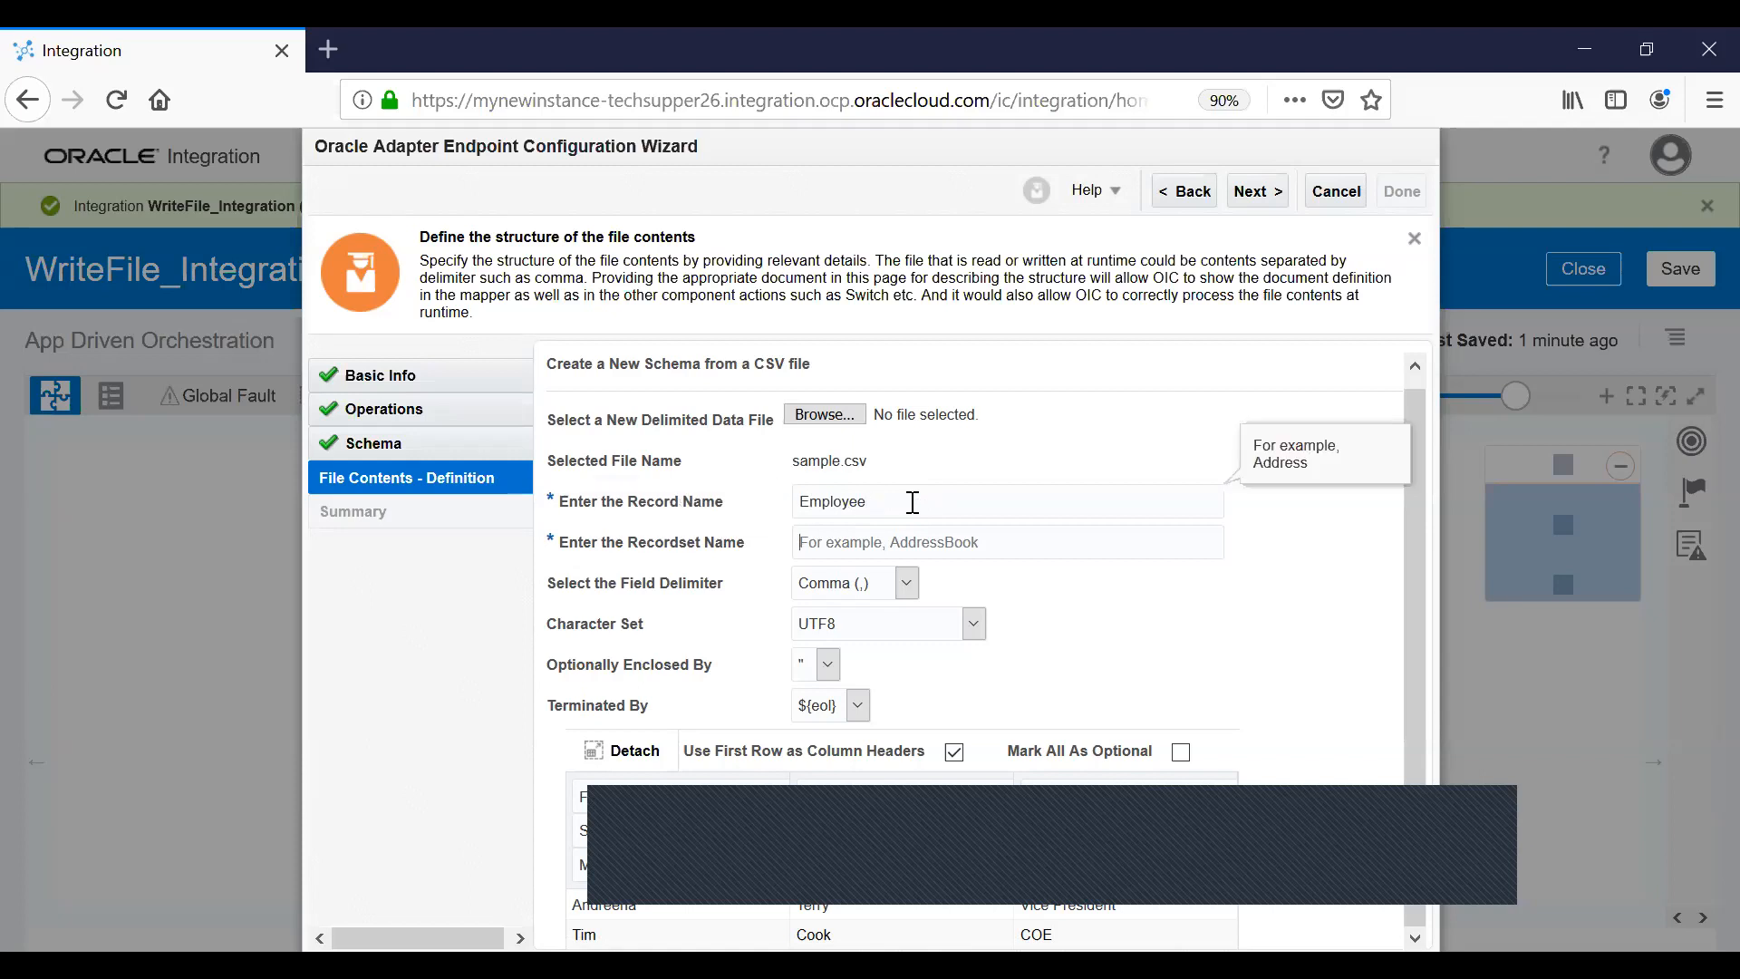
{"action": "key", "text": "Tab"}
{"action": "type", "text": "Employees"}
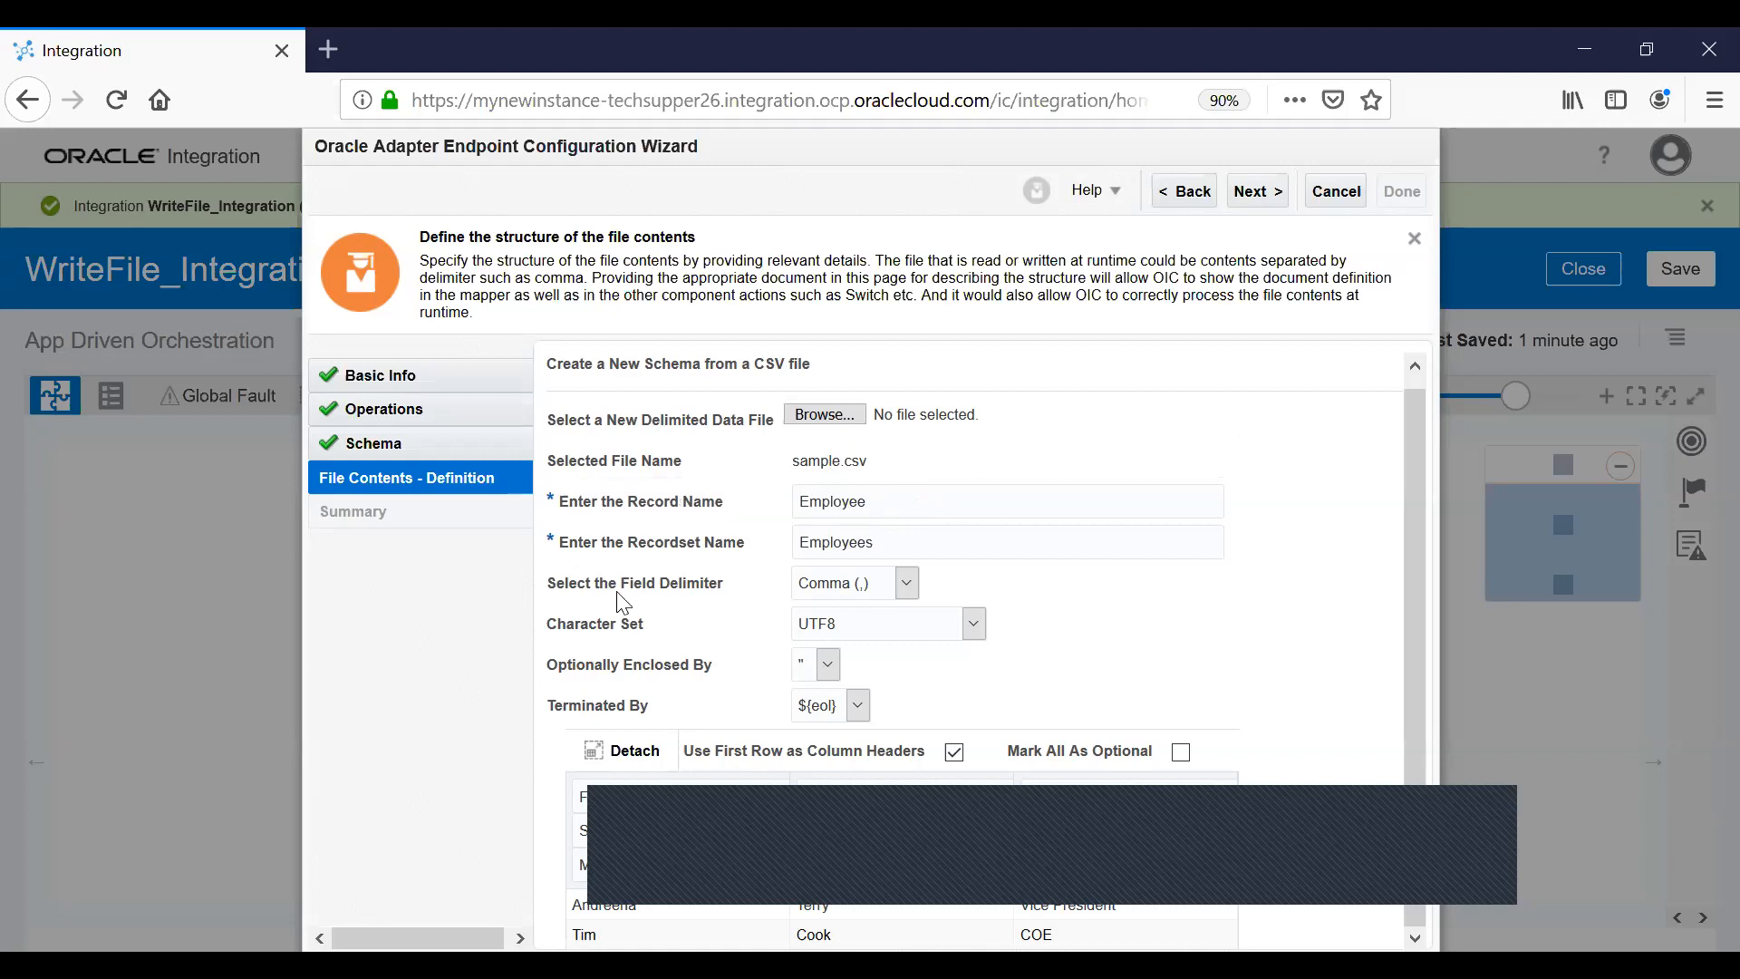
Keep comma delimiter, UTF8 character set and double-quote enclosure, then reach the summary.
{"action": "left_click", "coordinate": [906, 585]}
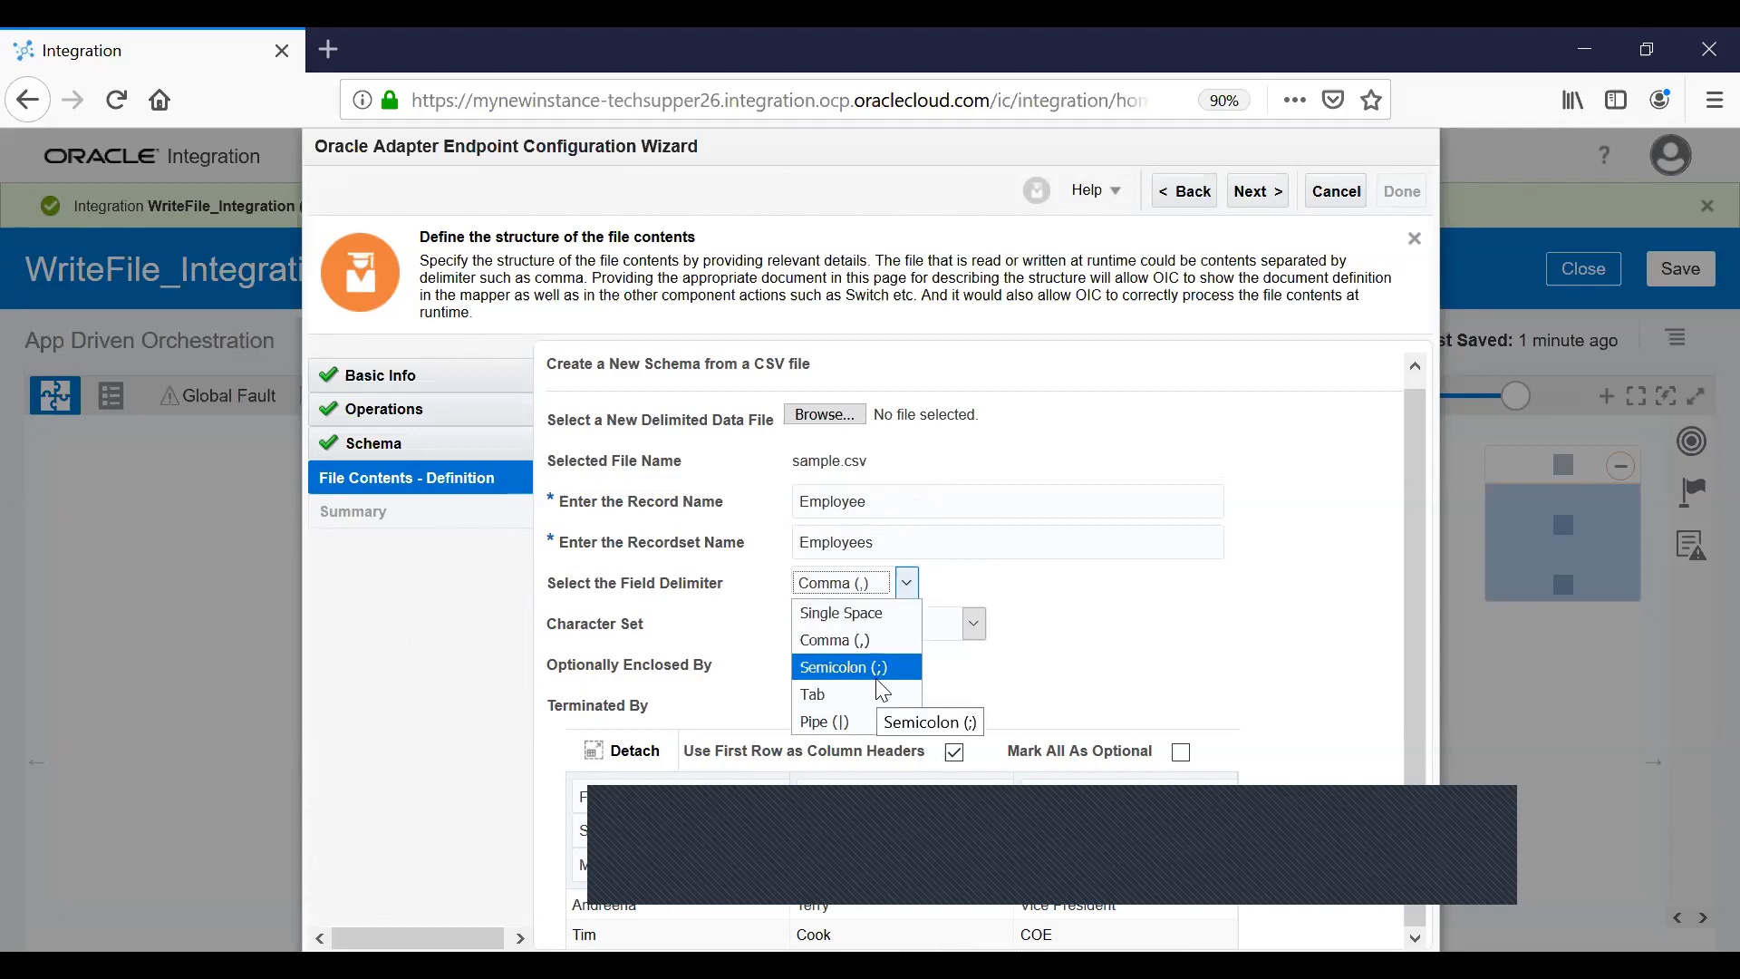
{"action": "left_click", "coordinate": [1241, 645]}
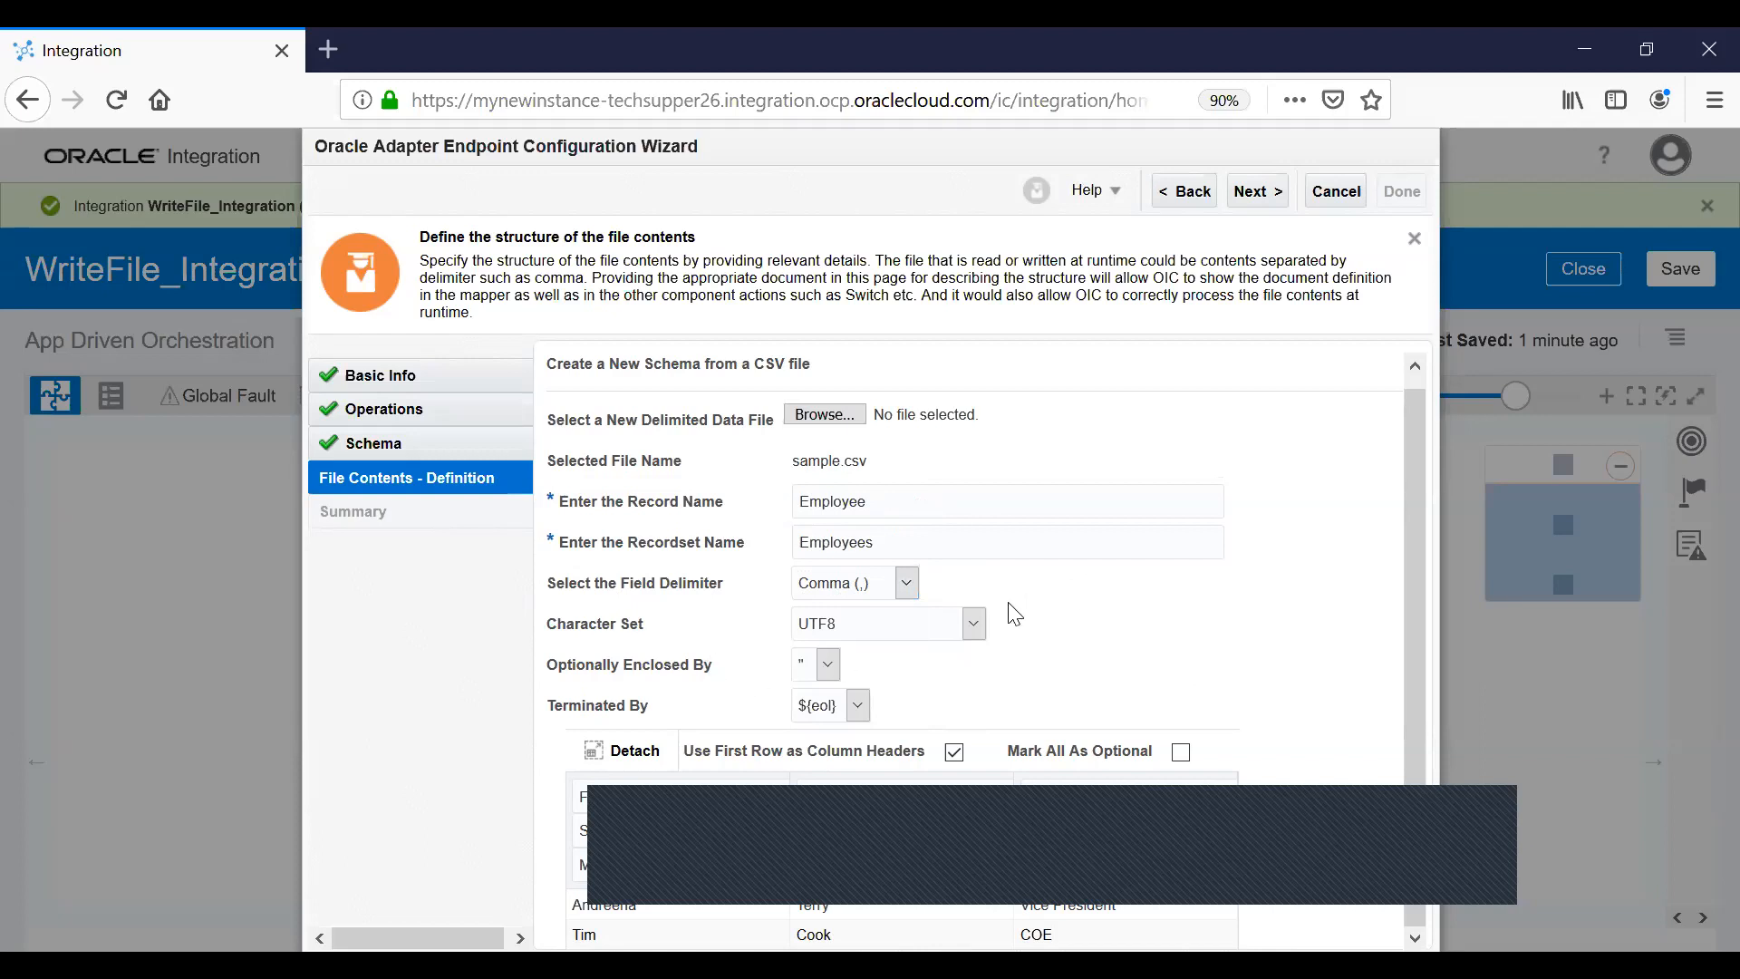
{"action": "left_click", "coordinate": [975, 623]}
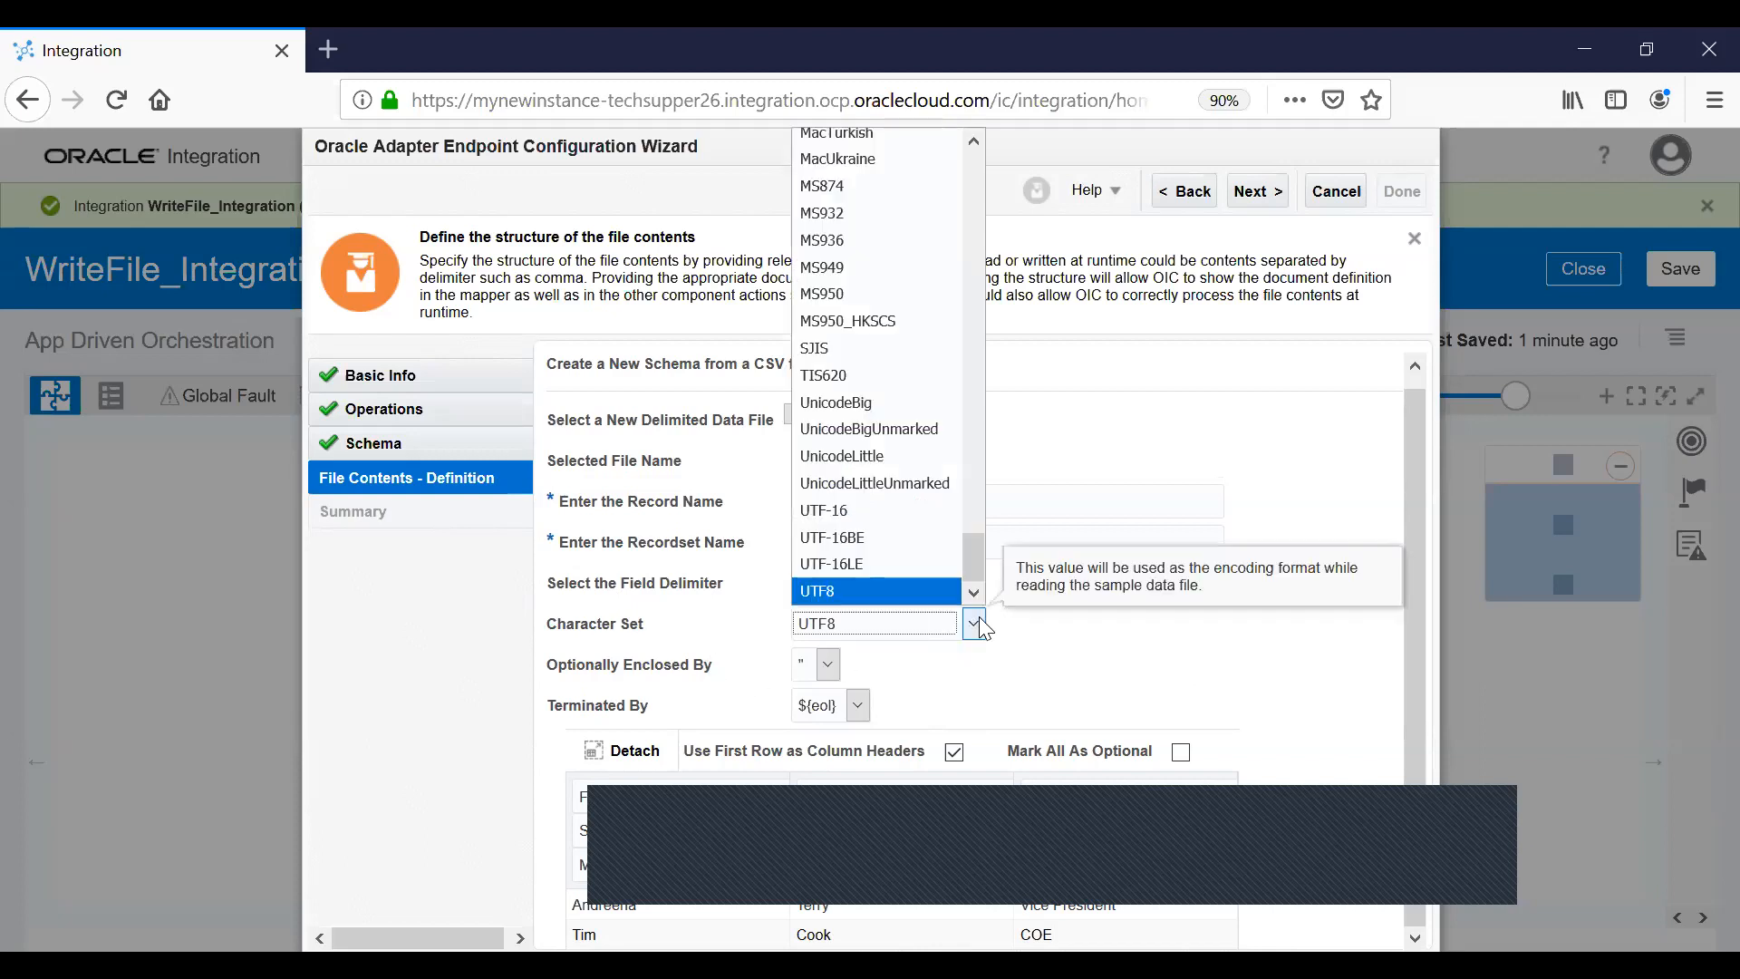
{"action": "left_click", "coordinate": [1255, 419]}
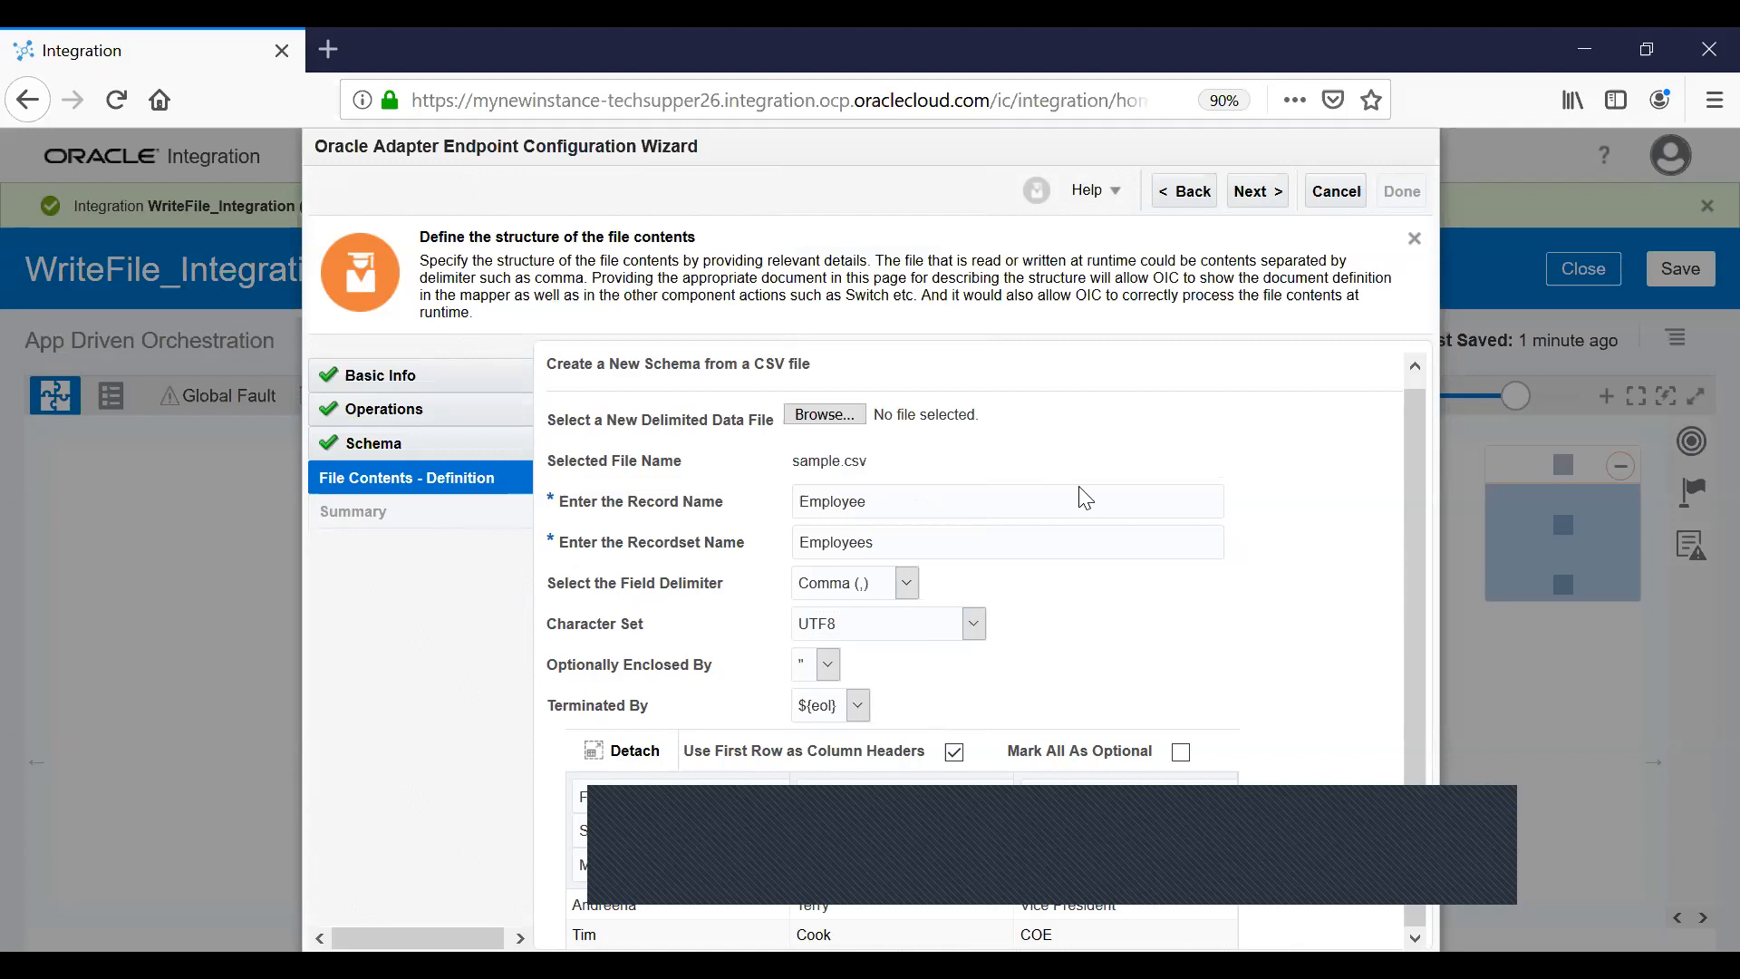
{"action": "left_click", "coordinate": [830, 664]}
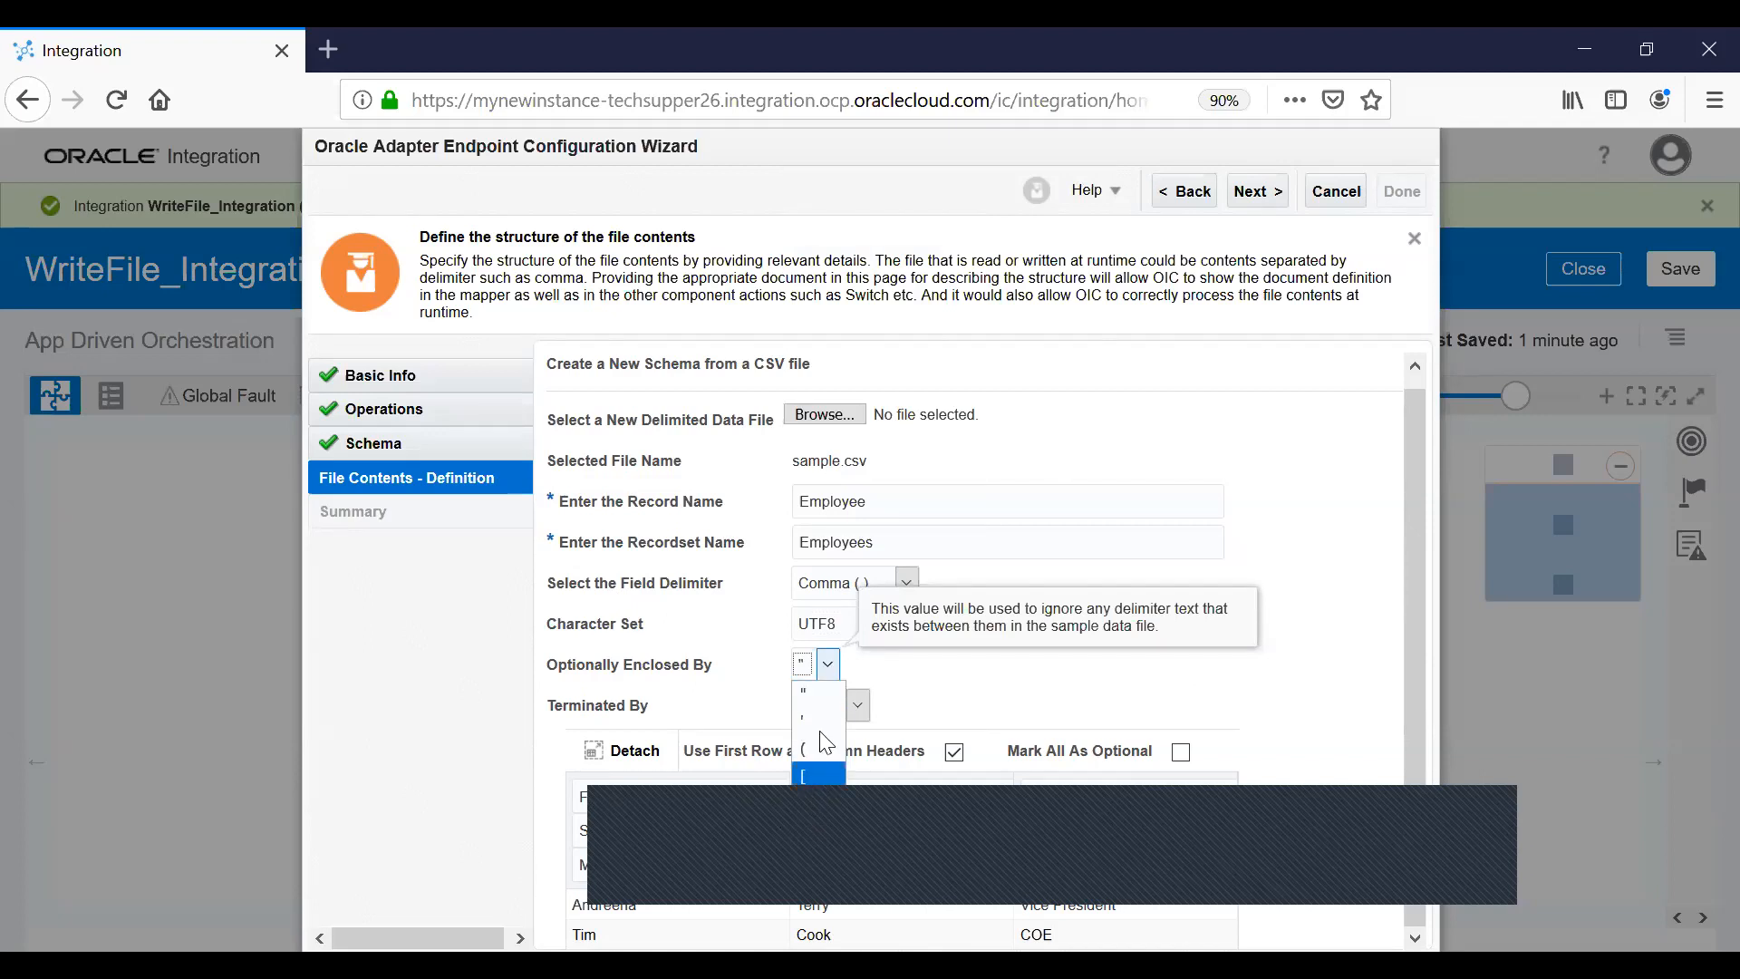
{"action": "left_click", "coordinate": [1271, 490]}
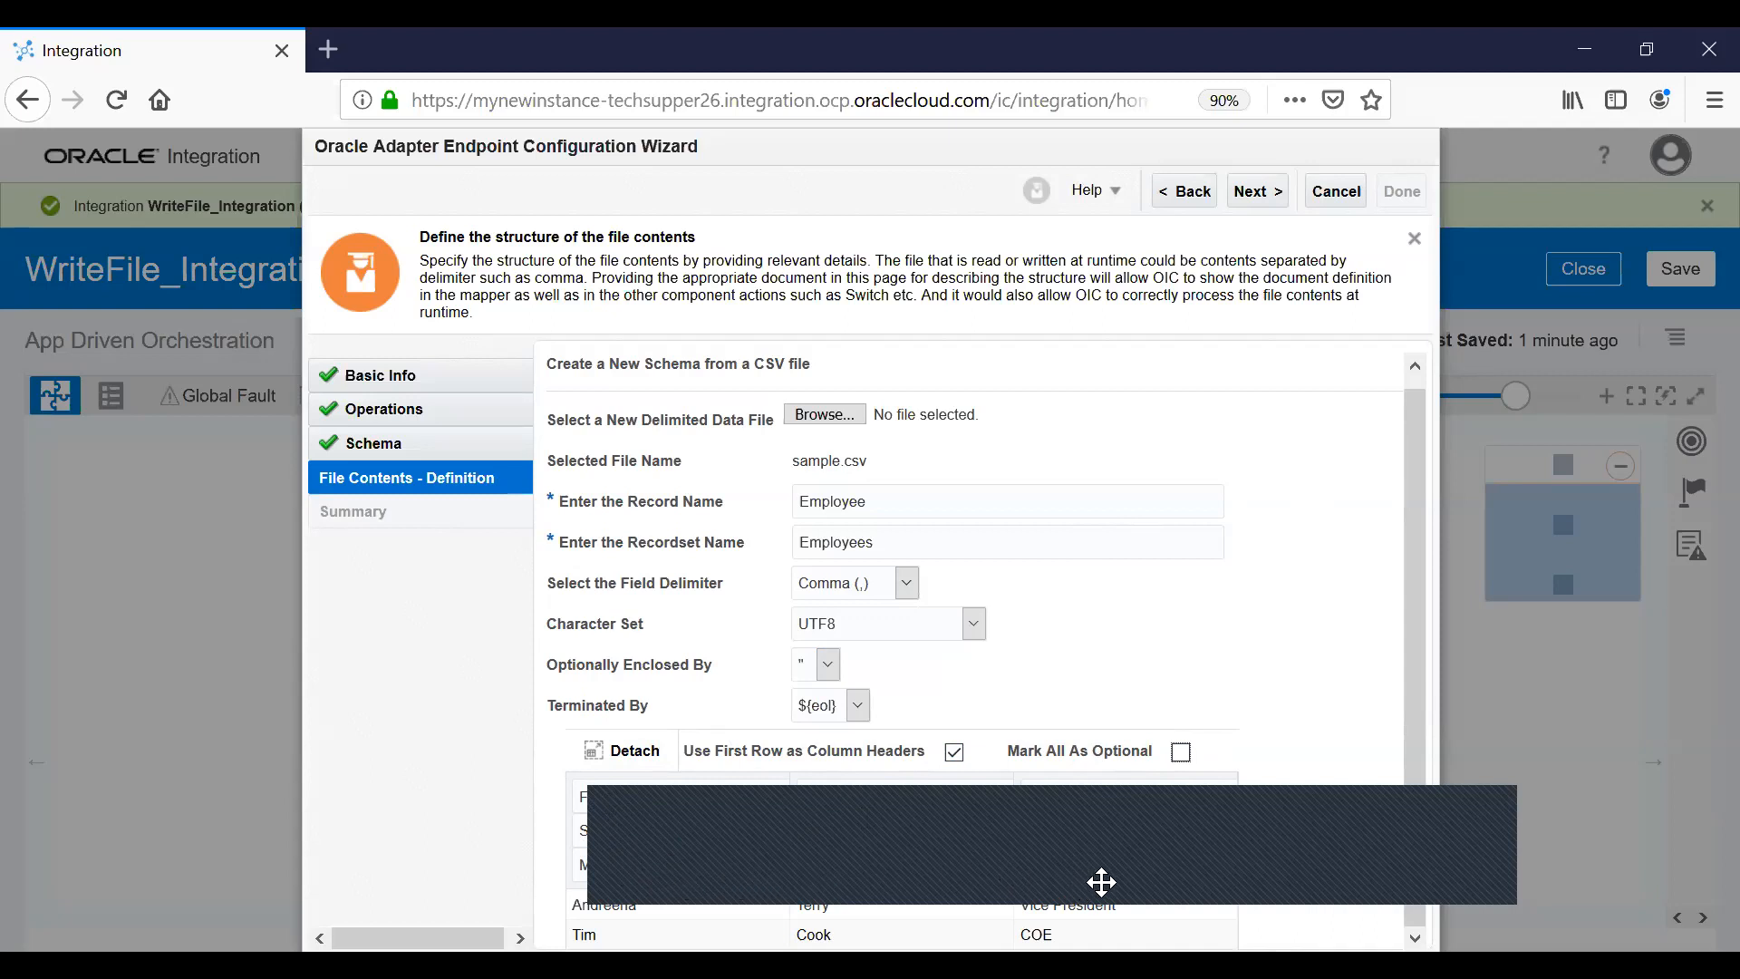
{"action": "left_click", "coordinate": [1183, 534]}
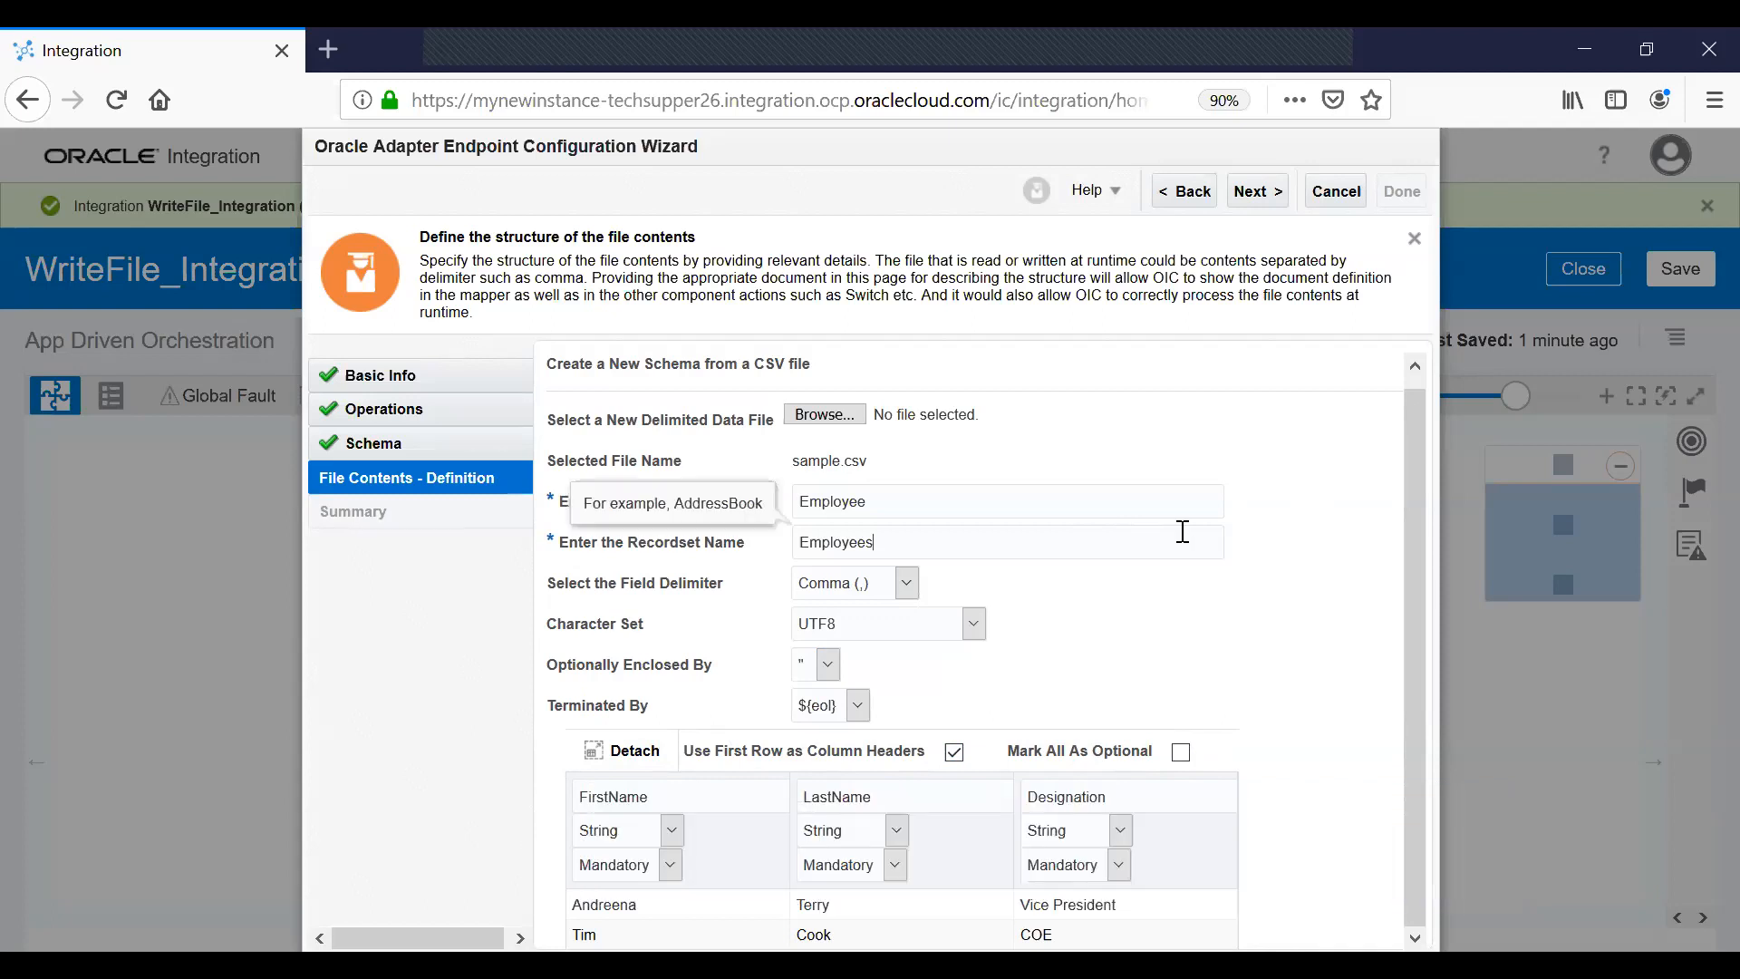
{"action": "left_click", "coordinate": [1278, 201]}
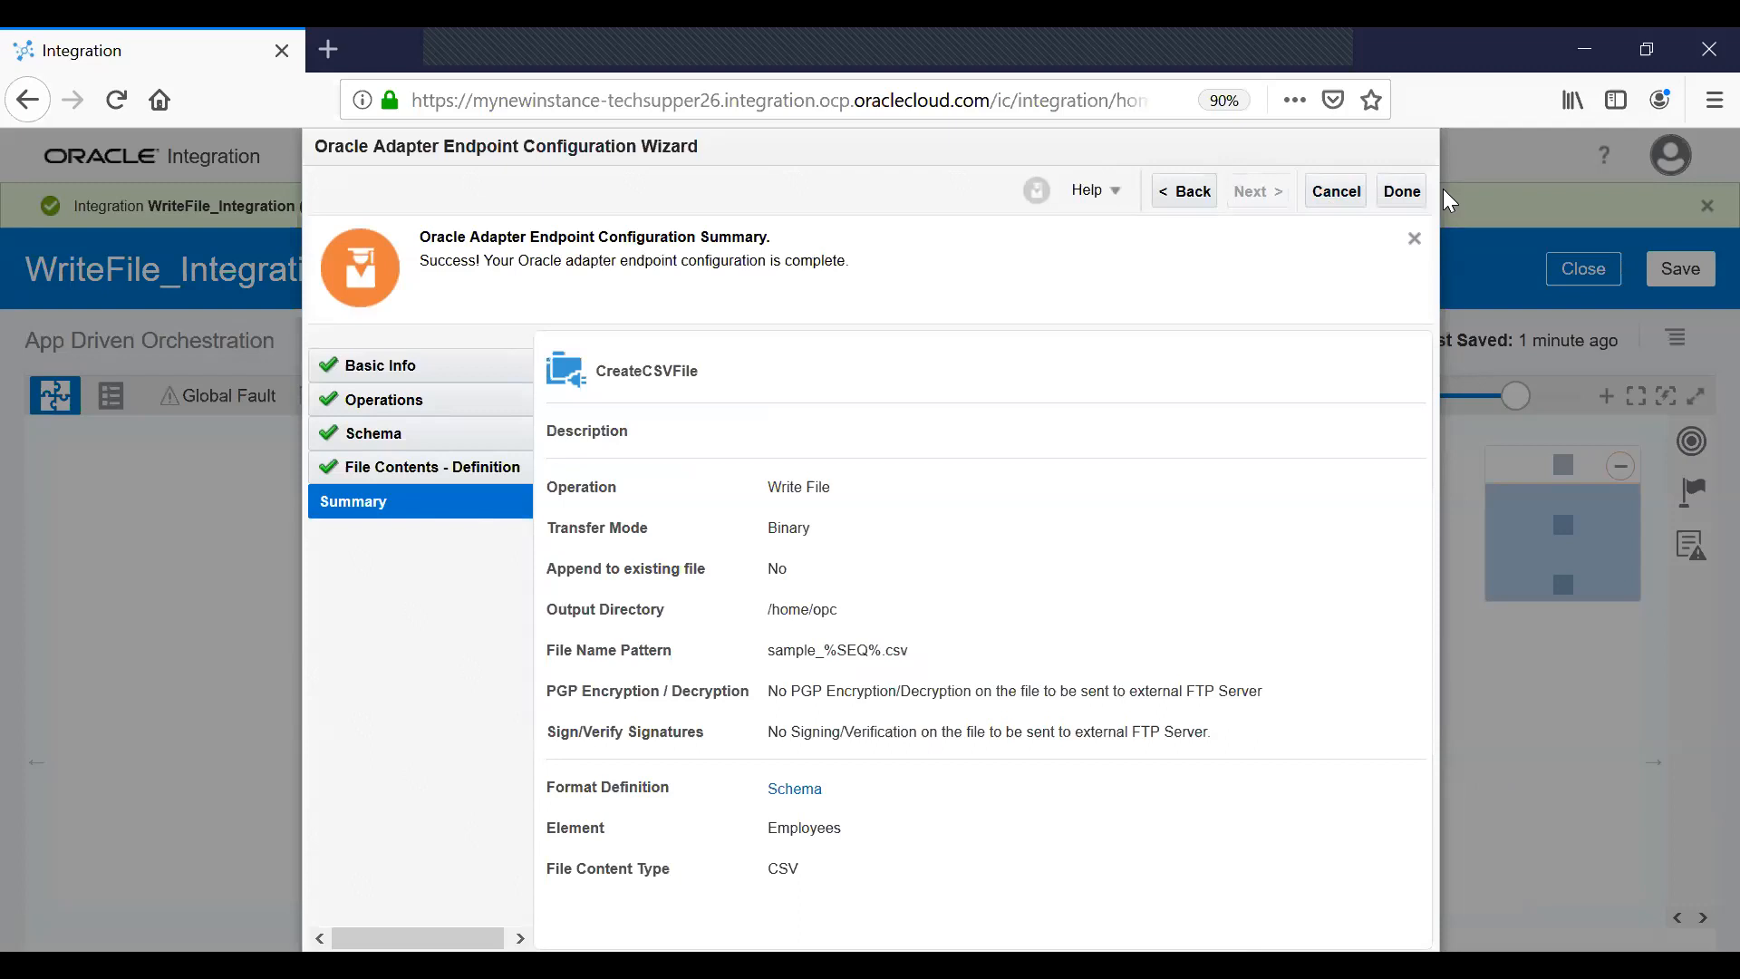
Finish the CreateCSVFile endpoint and open the Map to CreateCSVFile mapper.
{"action": "left_click", "coordinate": [1402, 192]}
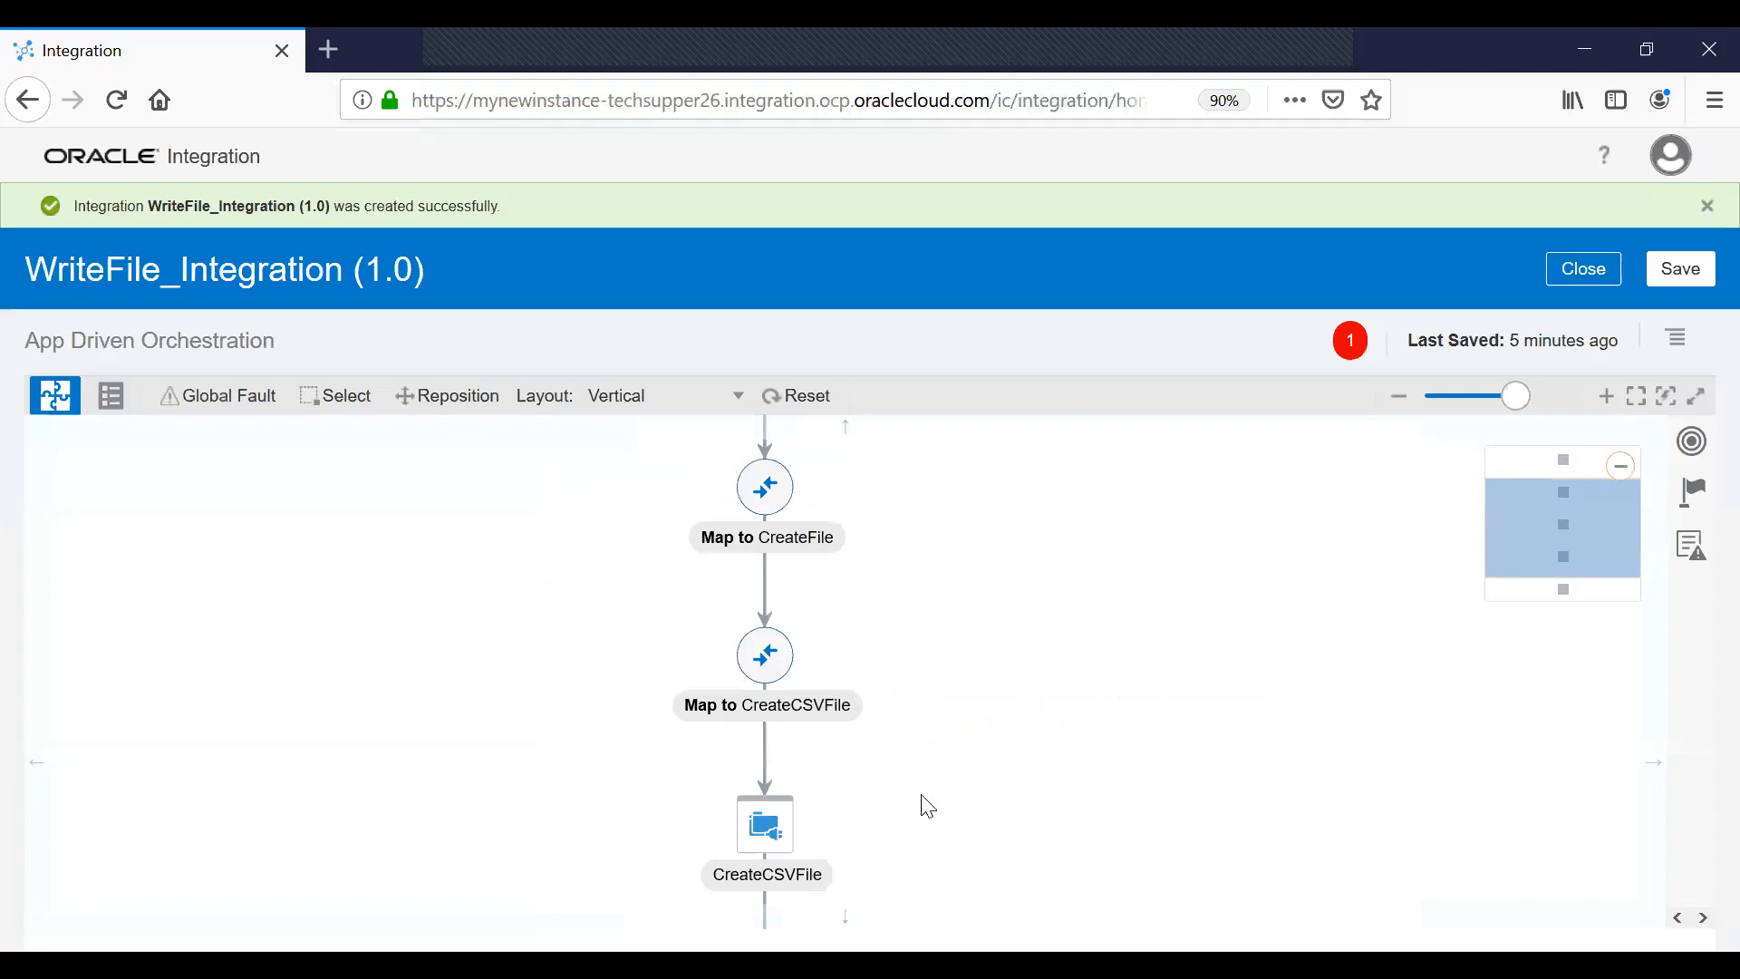
{"action": "left_click", "coordinate": [786, 666]}
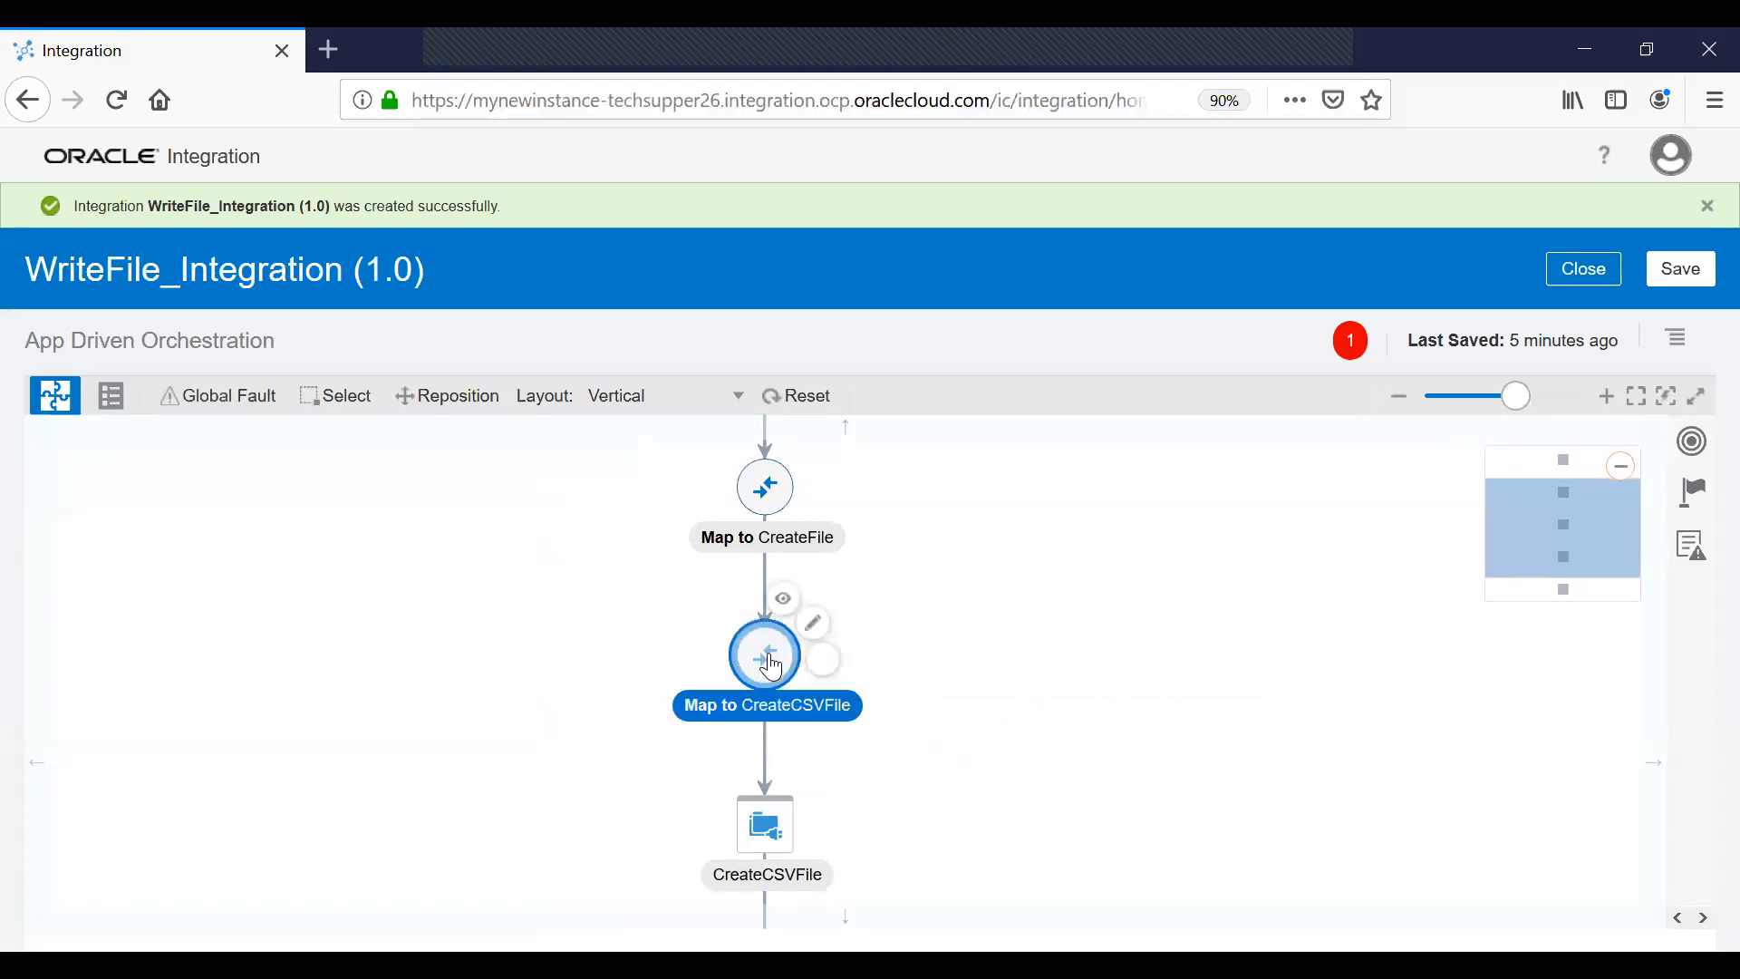
{"action": "left_click", "coordinate": [823, 641]}
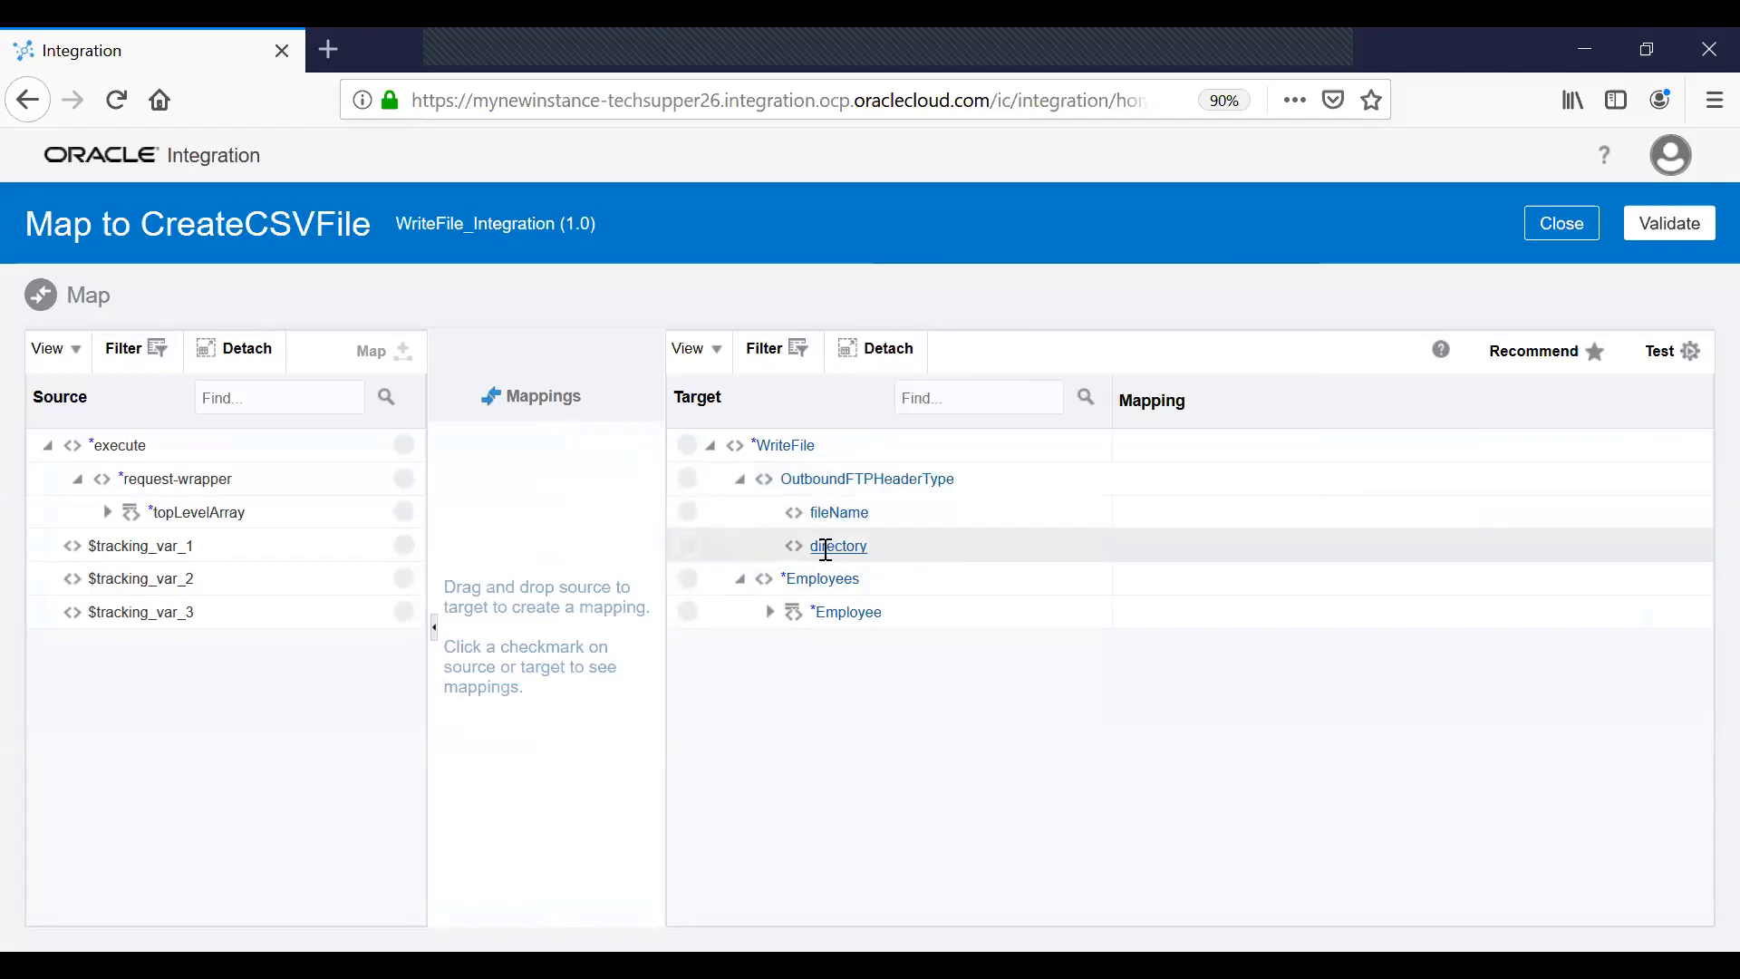
Expand target Employee and source topLevelArray, then repeat the Employee element for a header row.
{"action": "mouse_move", "coordinate": [838, 544]}
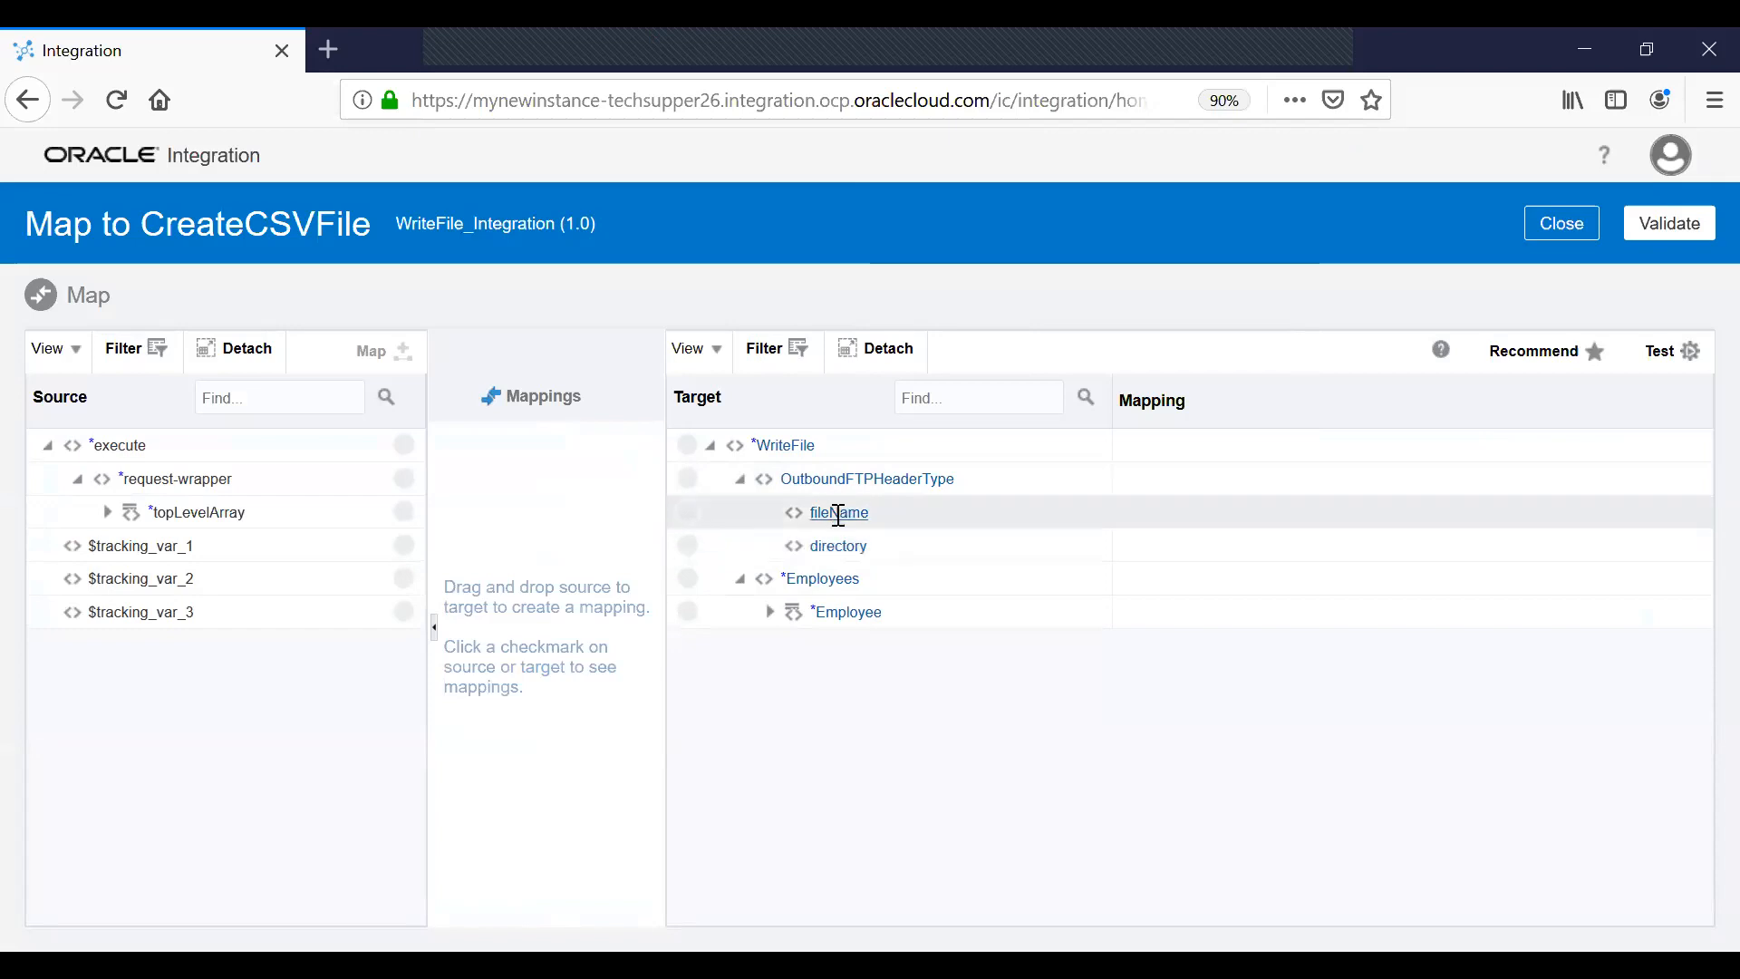
{"action": "left_click", "coordinate": [776, 616]}
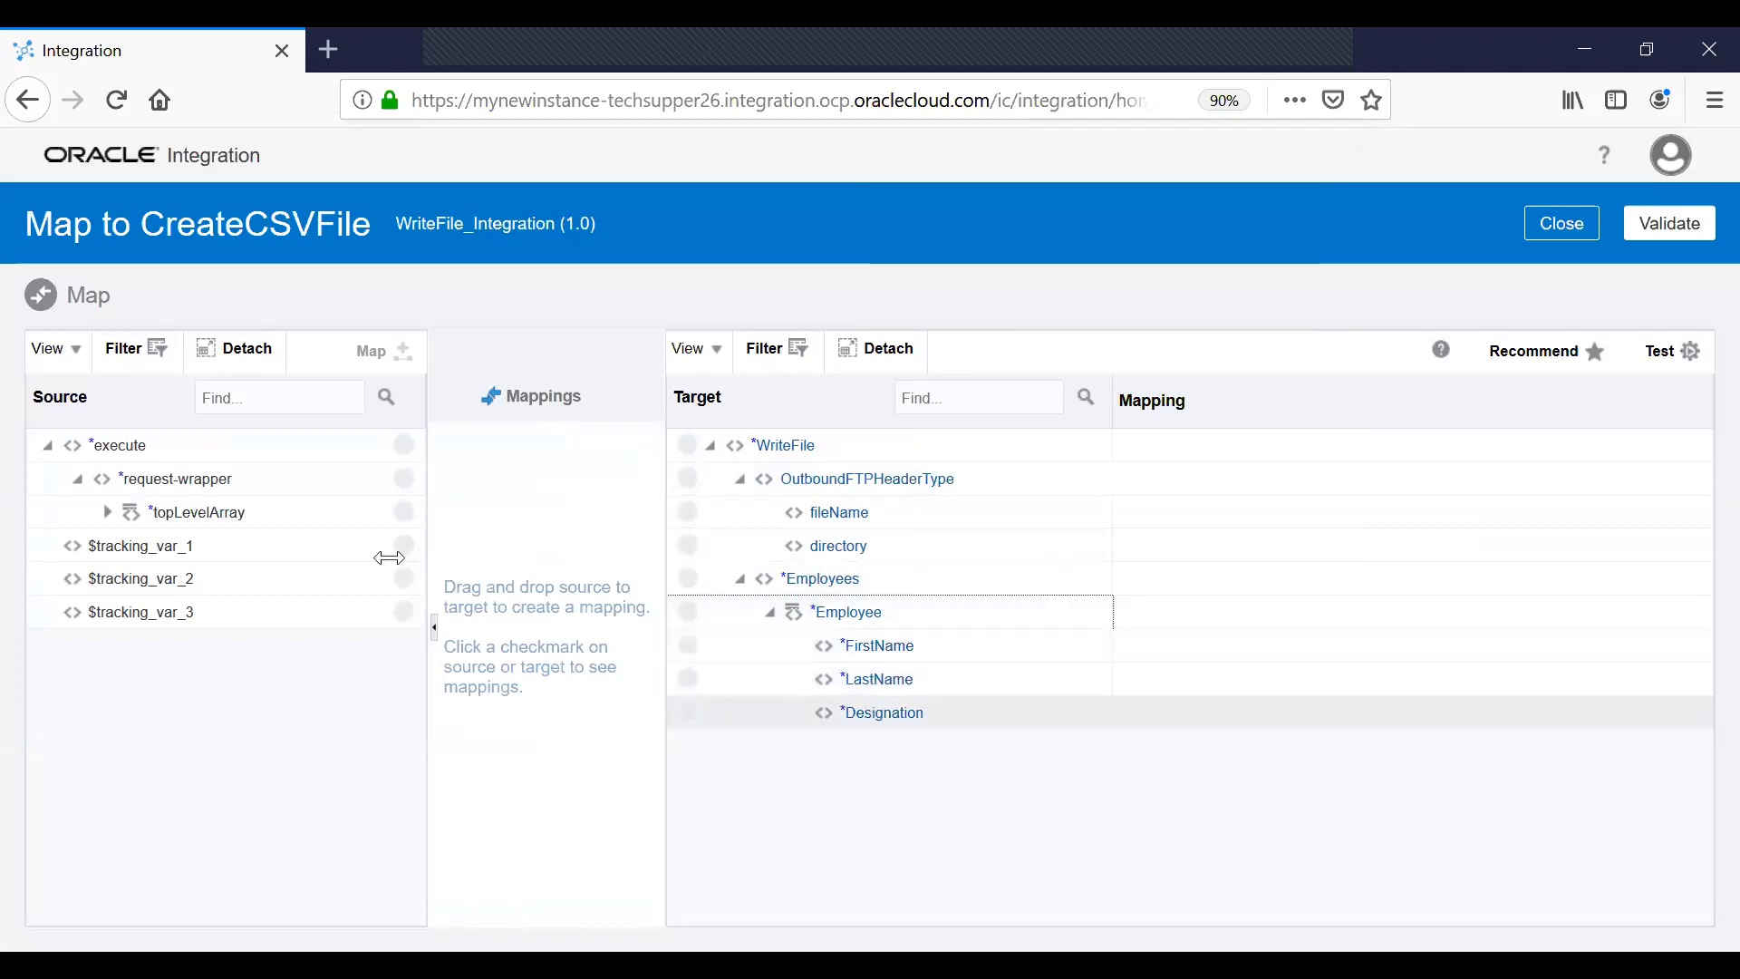
{"action": "left_click", "coordinate": [107, 512]}
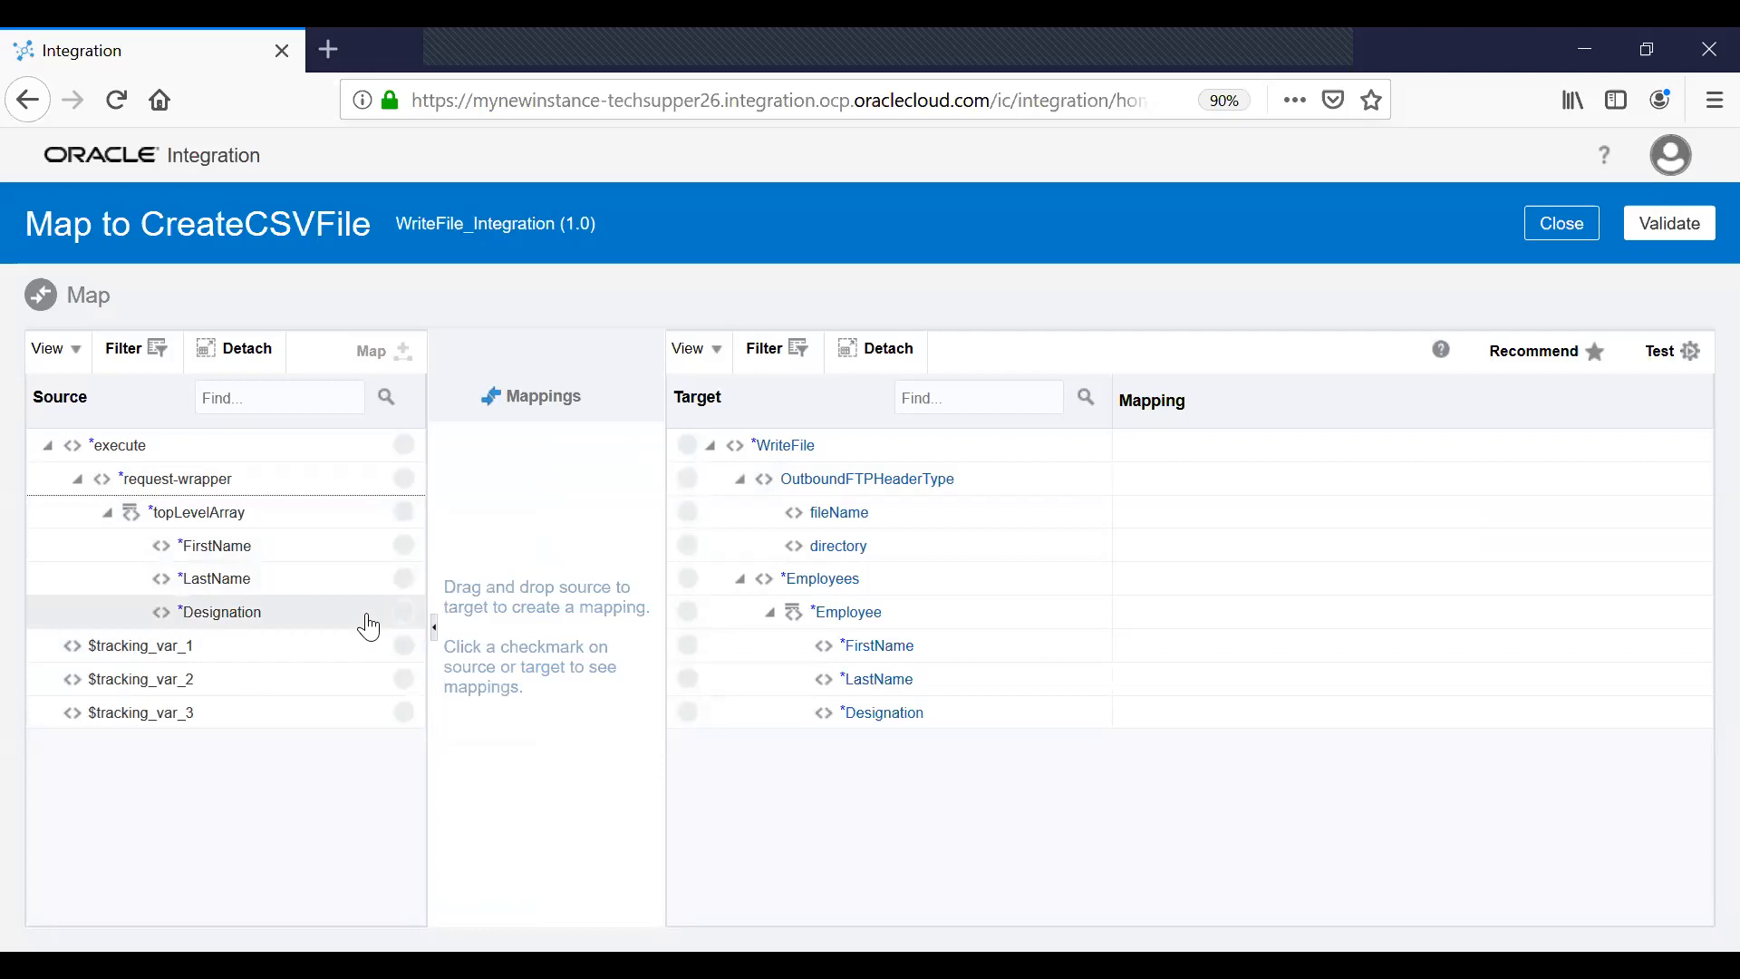
{"action": "left_click", "coordinate": [840, 619]}
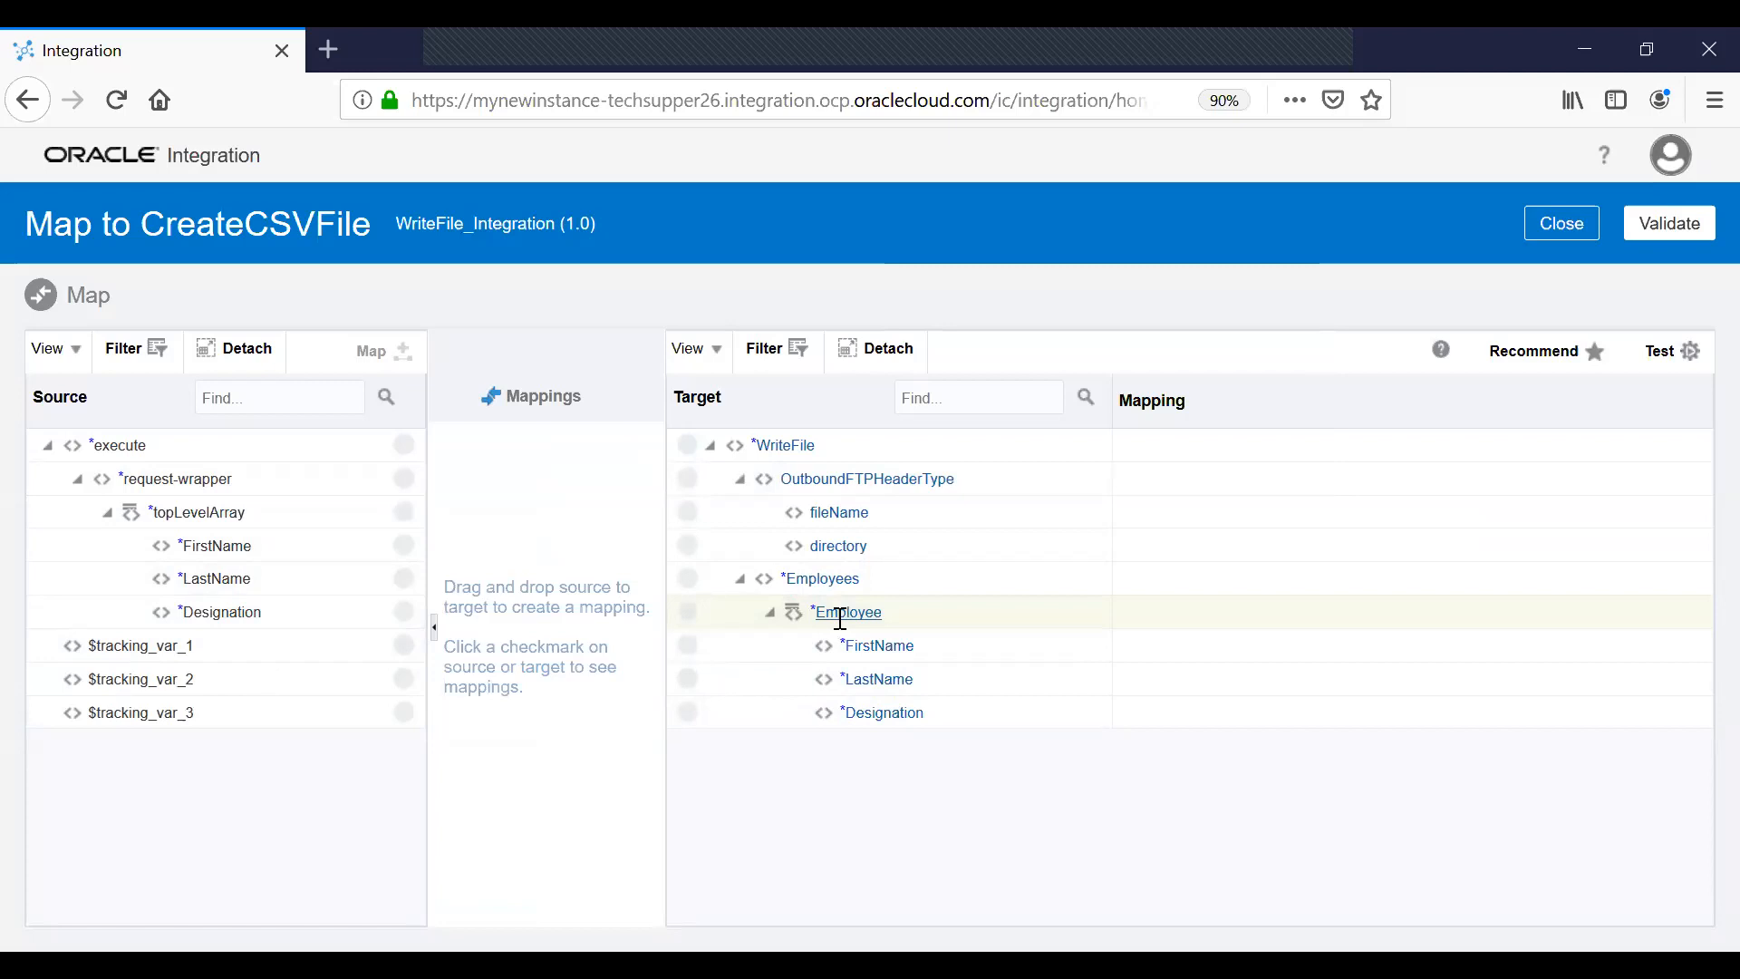
{"action": "right_click", "coordinate": [841, 619]}
{"action": "left_click", "coordinate": [920, 680]}
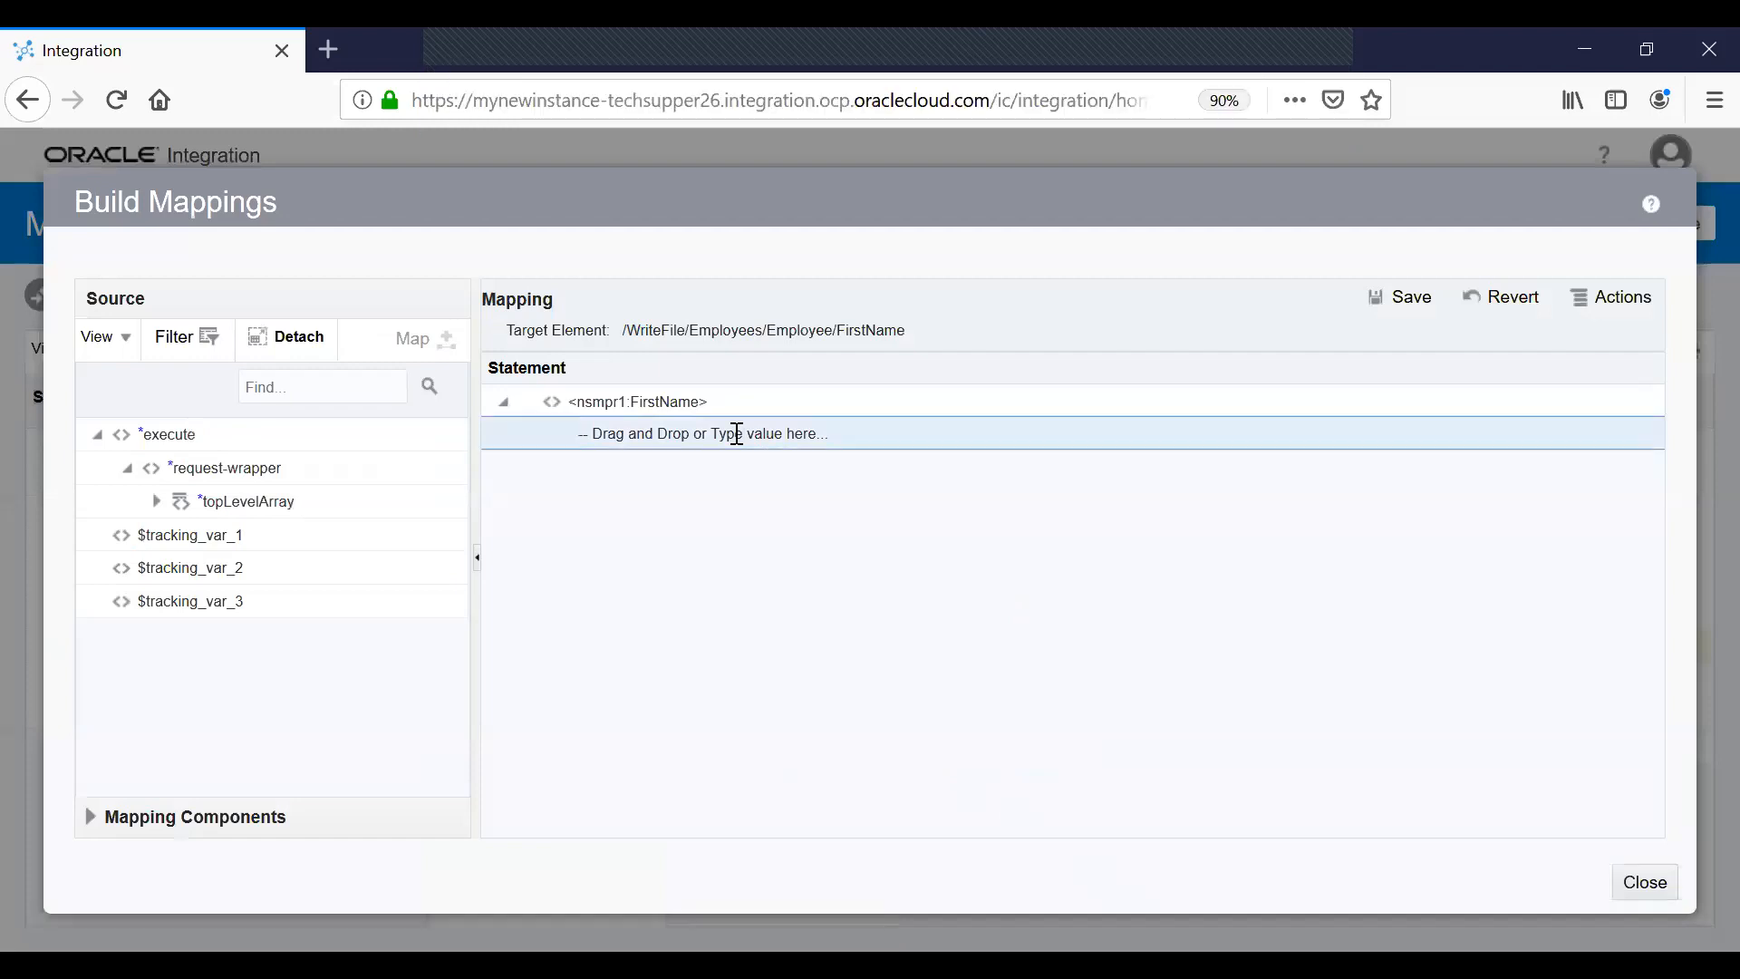
Map FirstName of the first Employee copy to the literal 'First Name' and close the builder.
{"action": "left_click", "coordinate": [737, 435]}
{"action": "type", "text": "First Name"}
{"action": "left_click", "coordinate": [1433, 292]}
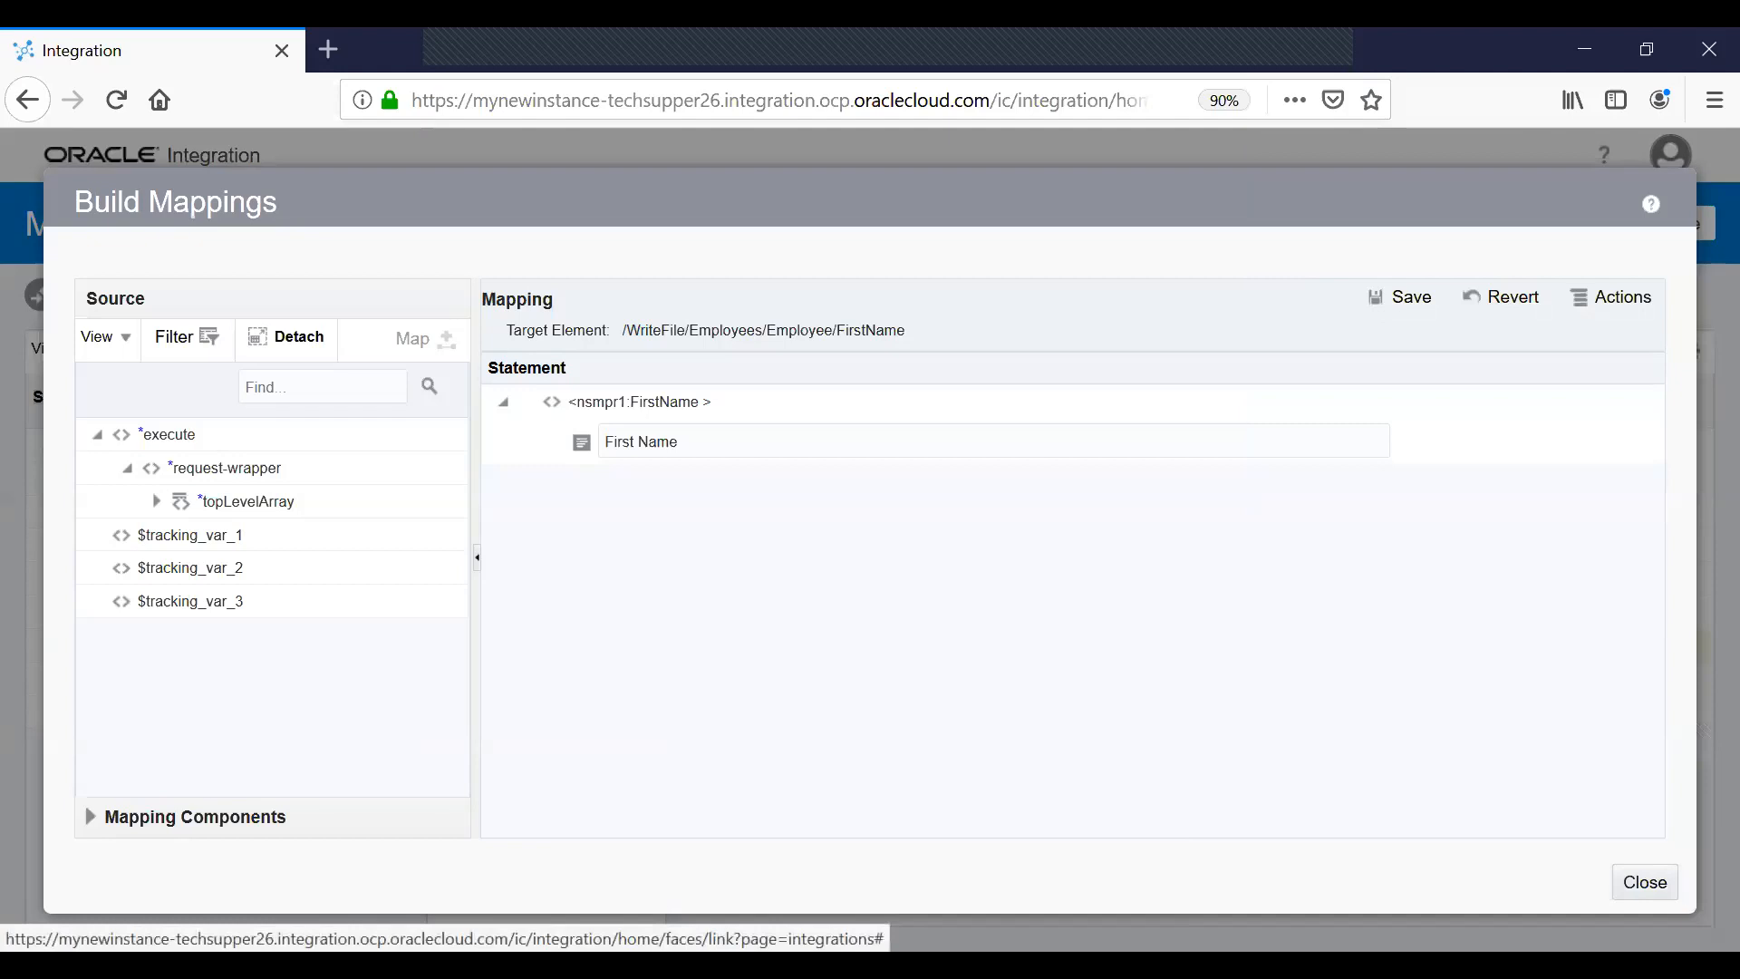
{"action": "left_click", "coordinate": [1650, 884]}
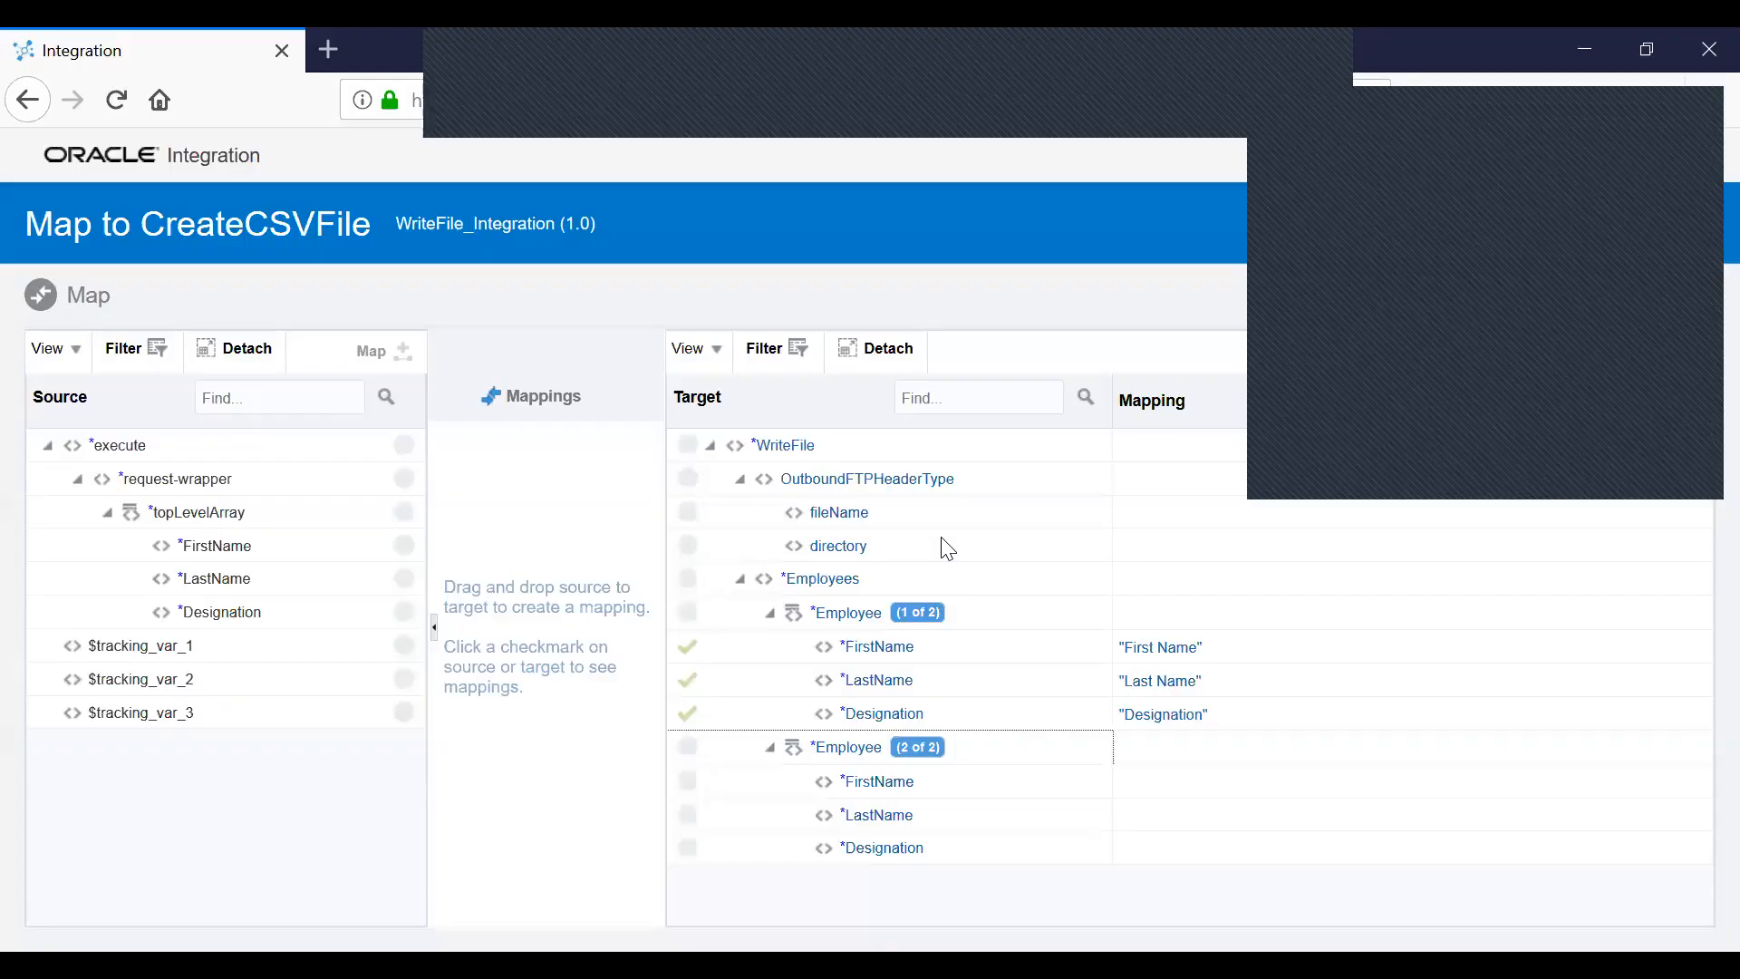
Map topLevelArray onto the second Employee record, validate the mapping, and return to the flow.
{"action": "left_click_drag", "start_coordinate": [186, 510], "coordinate": [865, 757]}
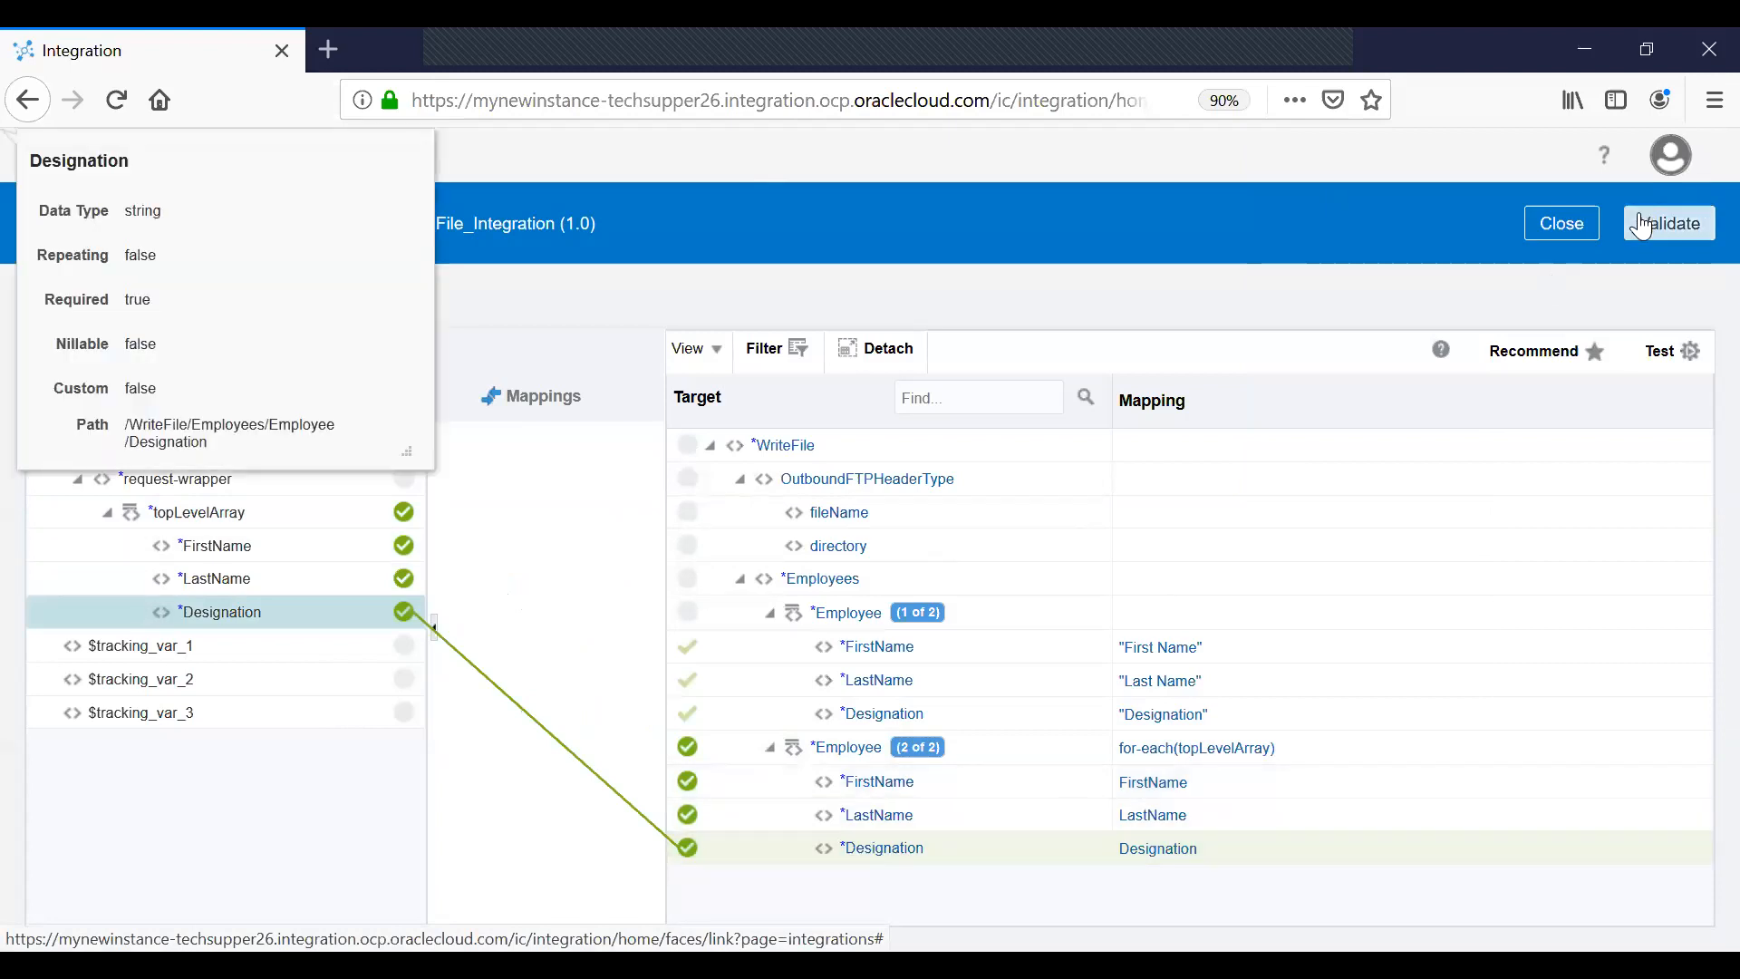
{"action": "left_click", "coordinate": [1672, 236]}
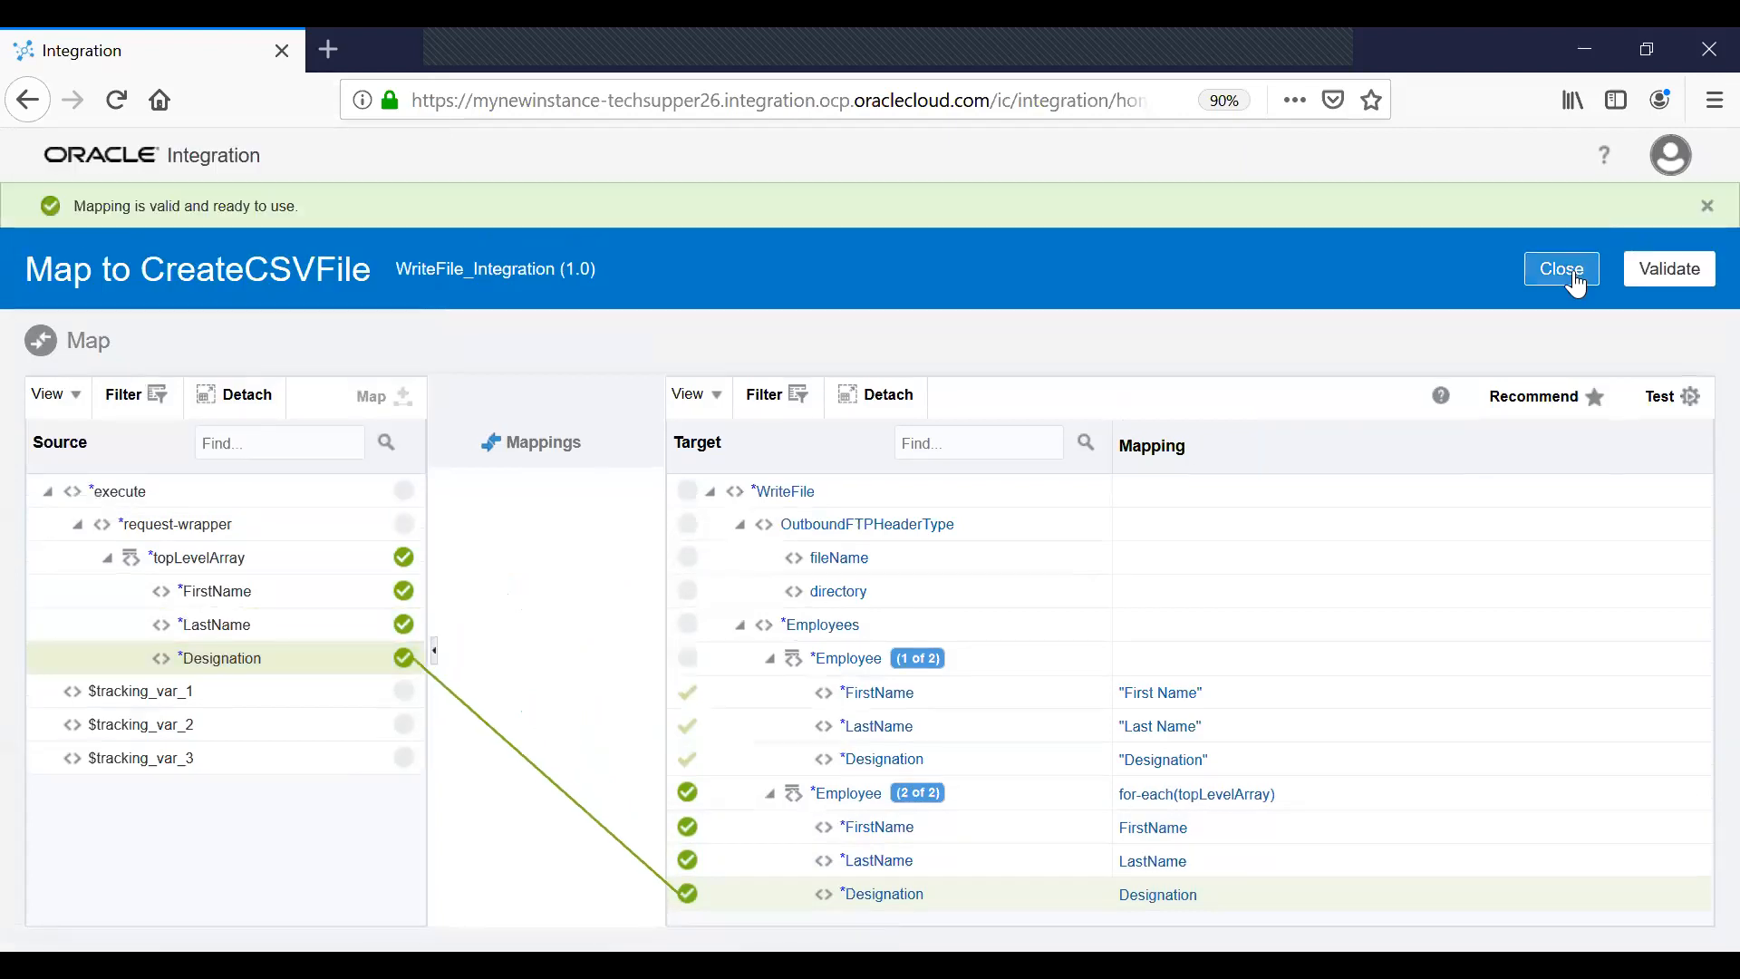
{"action": "left_click", "coordinate": [1565, 271]}
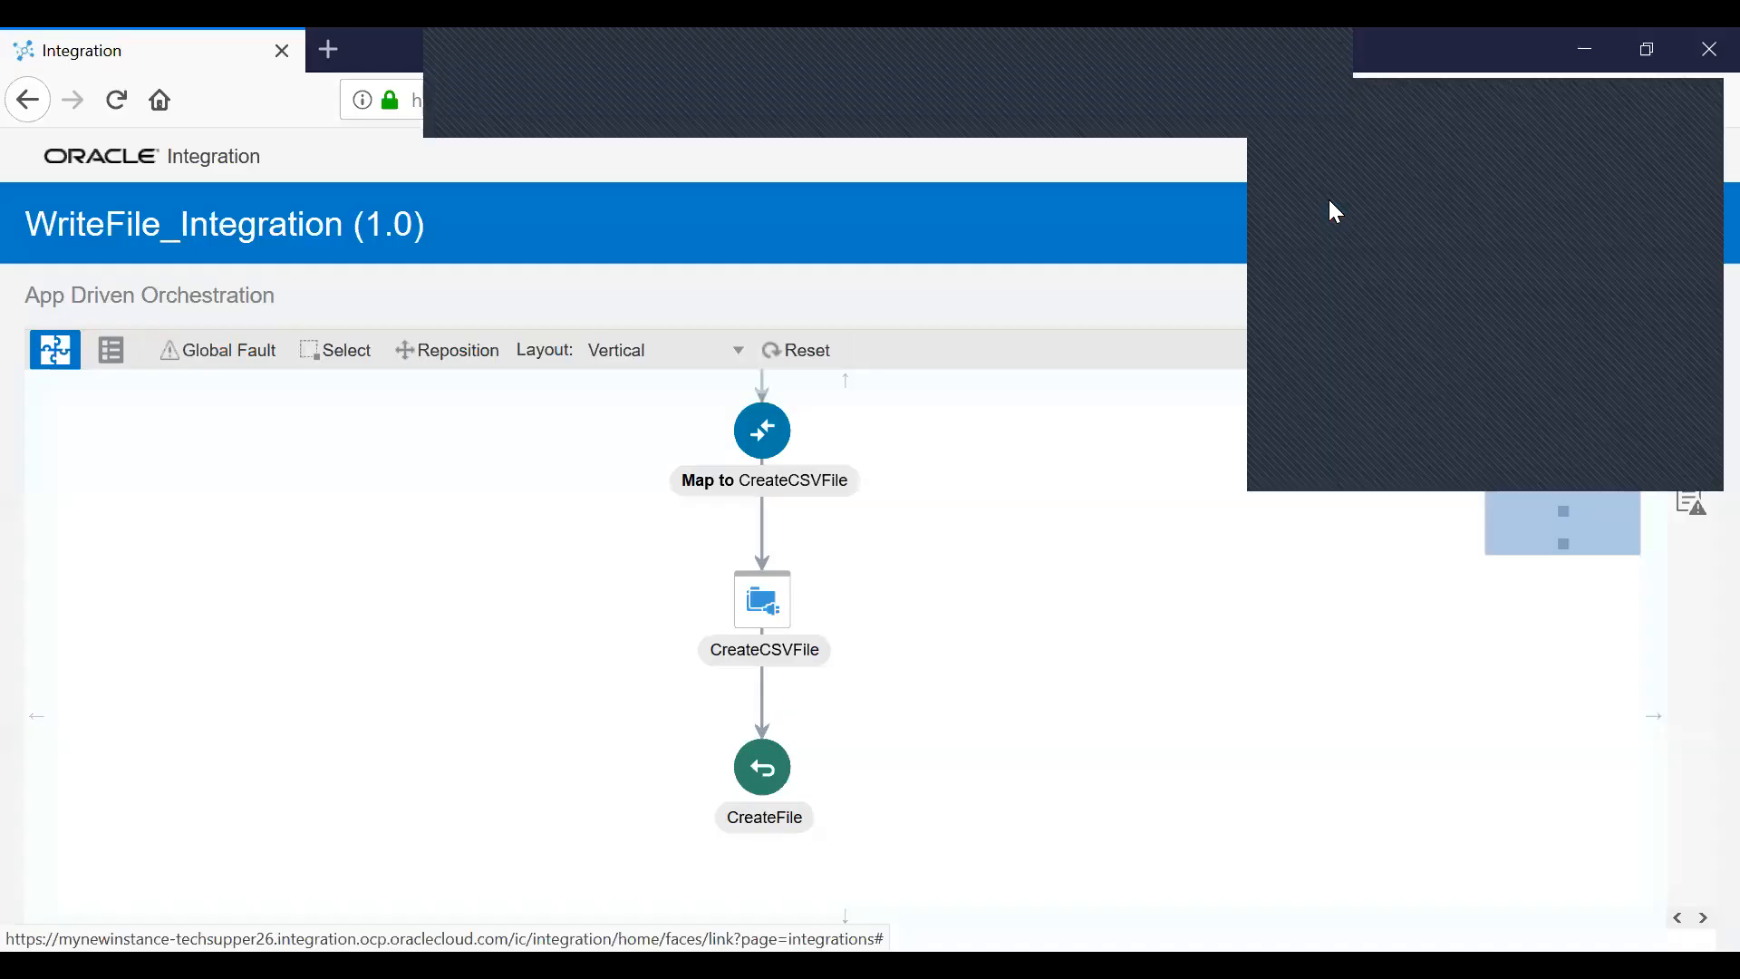
Add a Map action before CreateFile and try mapping the FTP write Status onto the response status.
{"action": "left_click_drag", "start_coordinate": [1188, 575], "coordinate": [1025, 548]}
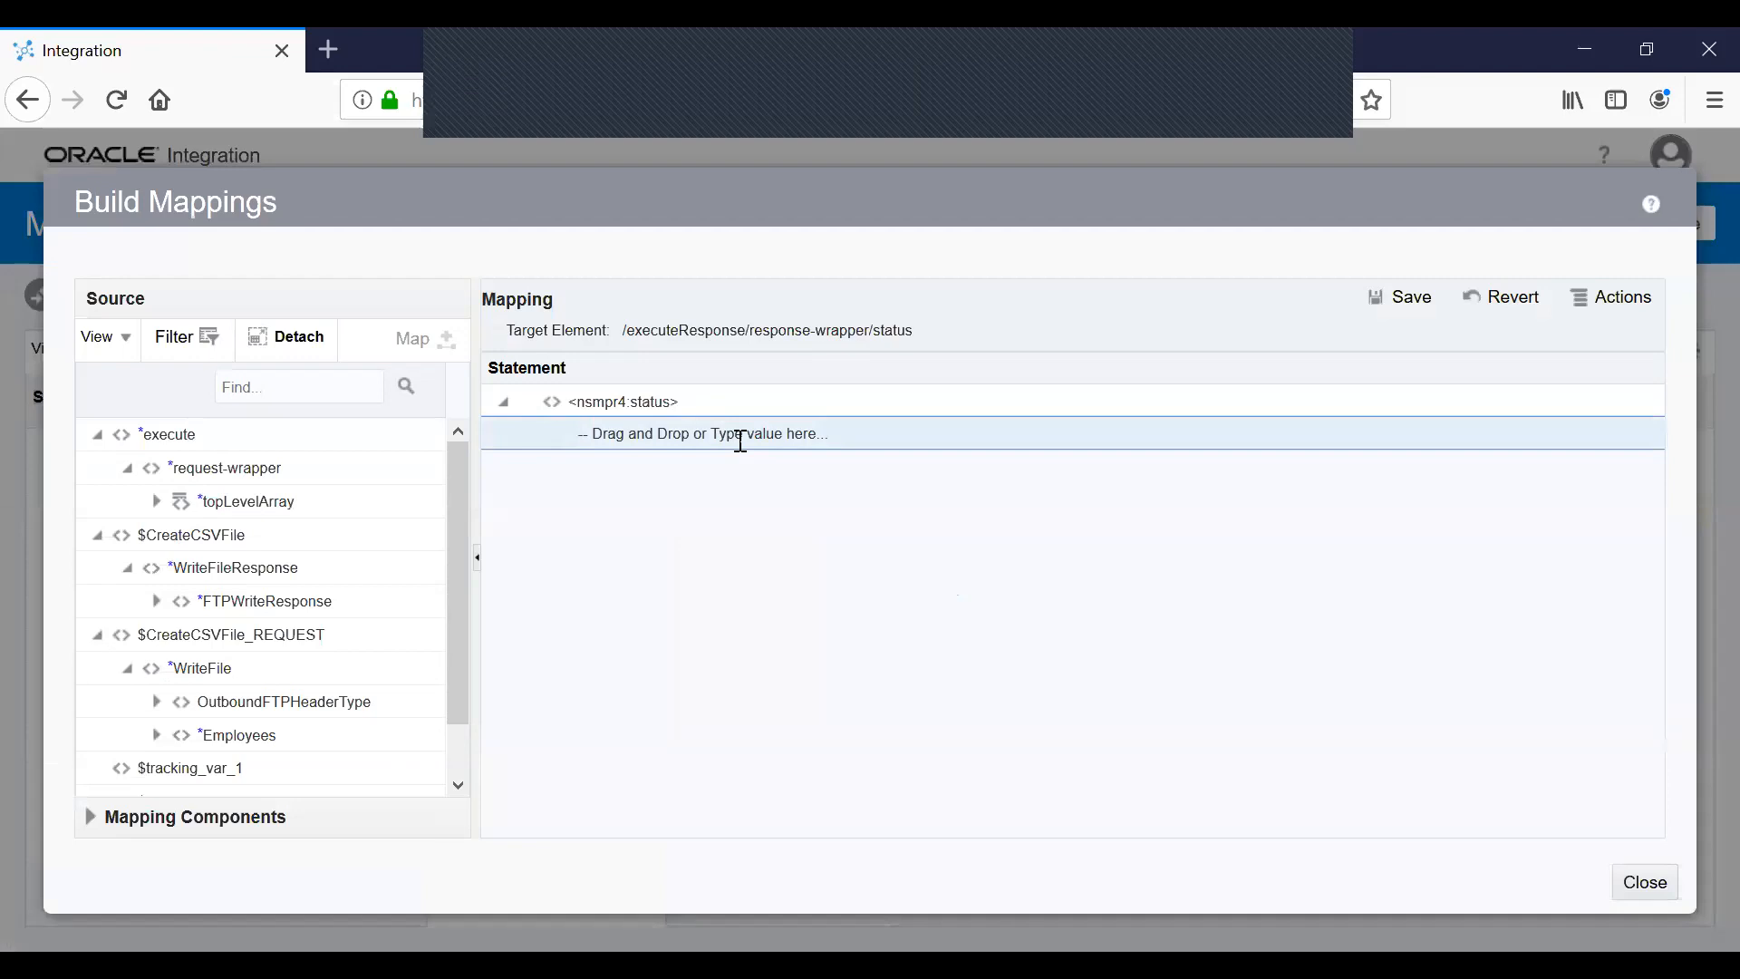
{"action": "left_click", "coordinate": [740, 441]}
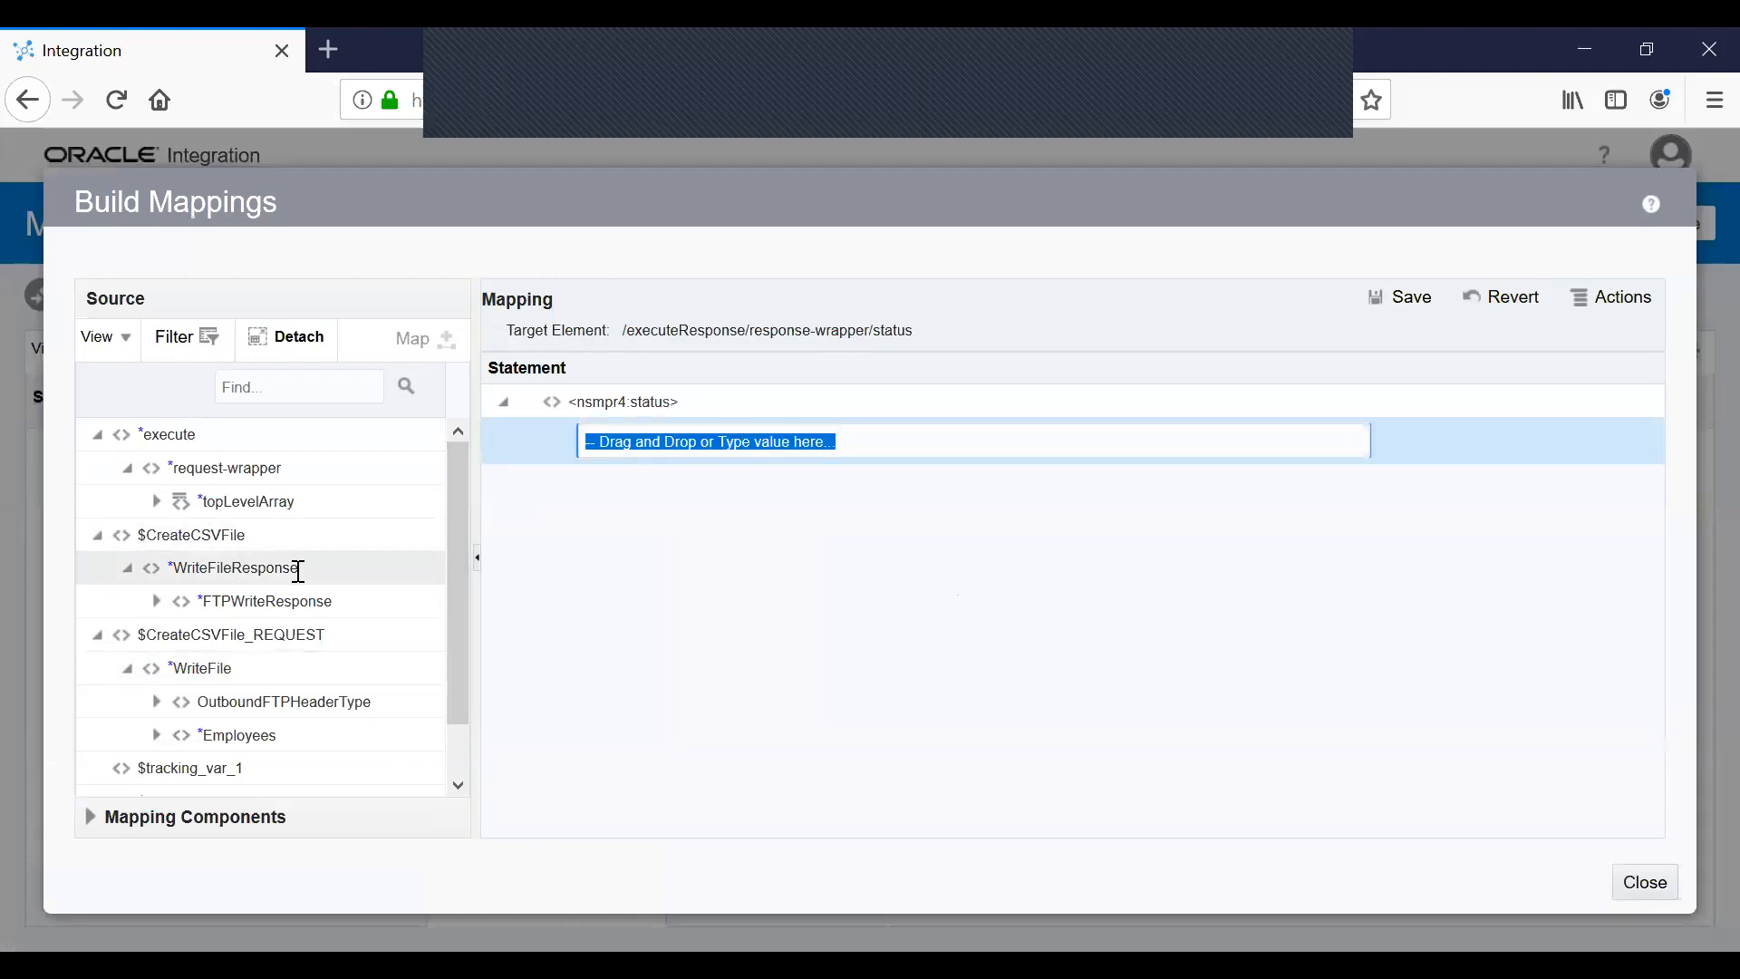
{"action": "left_click", "coordinate": [157, 601]}
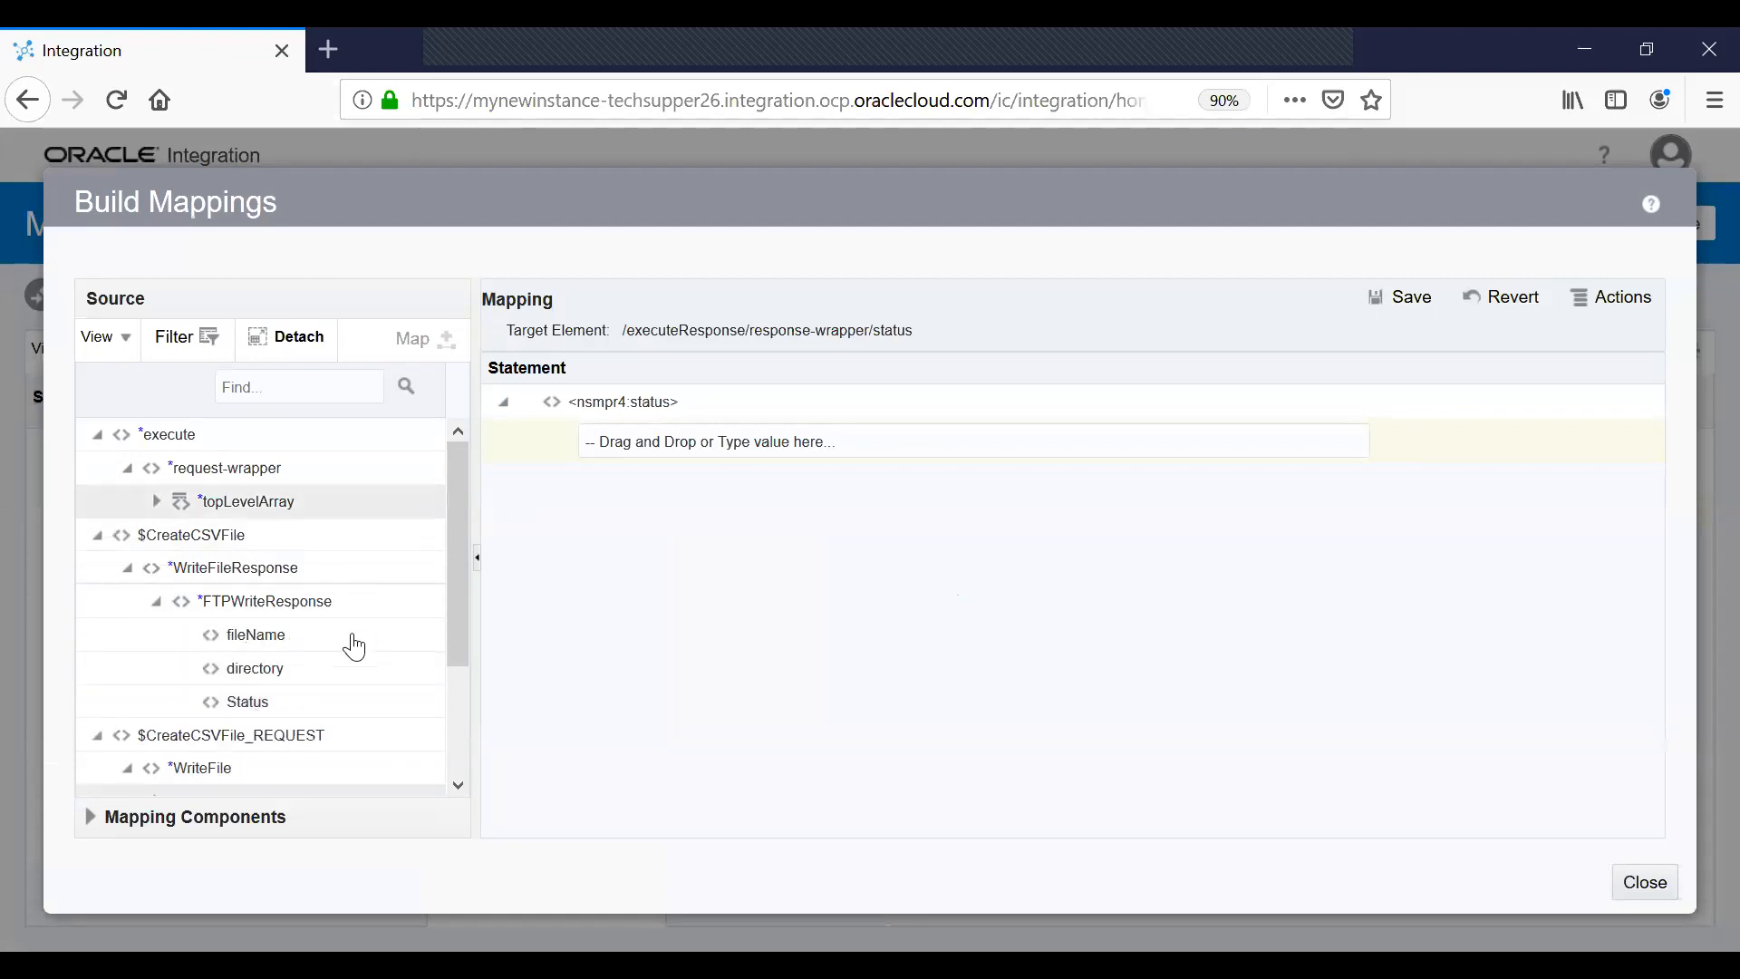
{"action": "left_click_drag", "start_coordinate": [283, 699], "coordinate": [738, 450]}
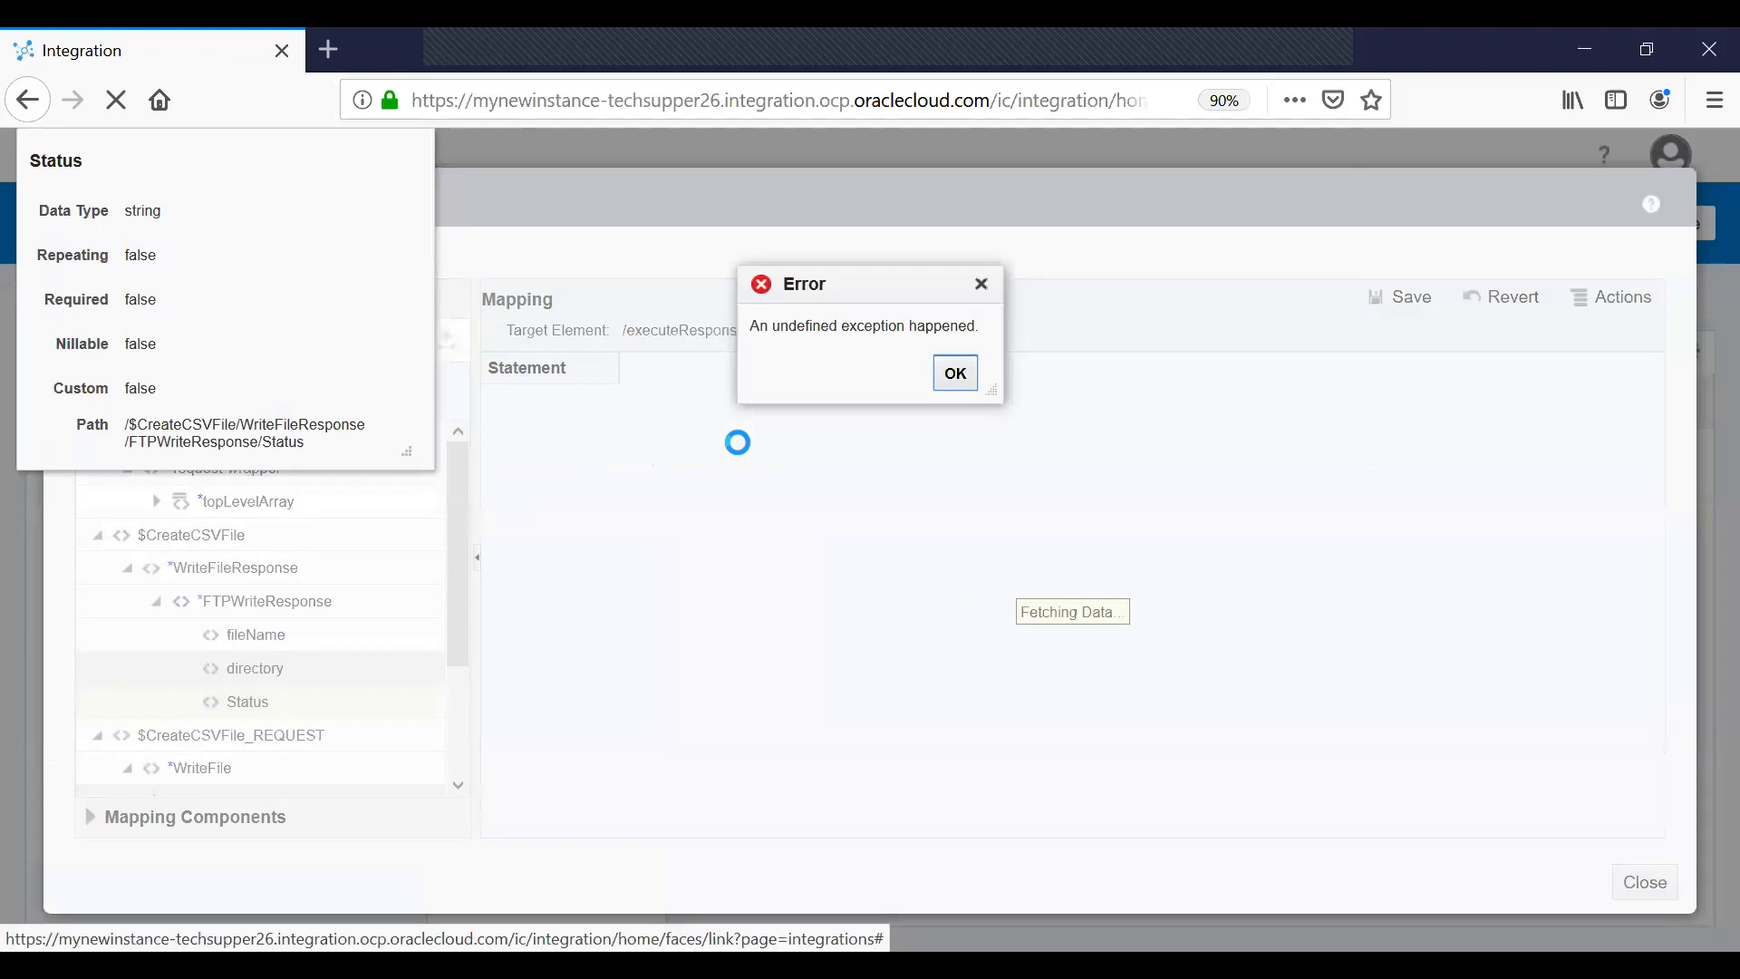
{"action": "left_click", "coordinate": [955, 372]}
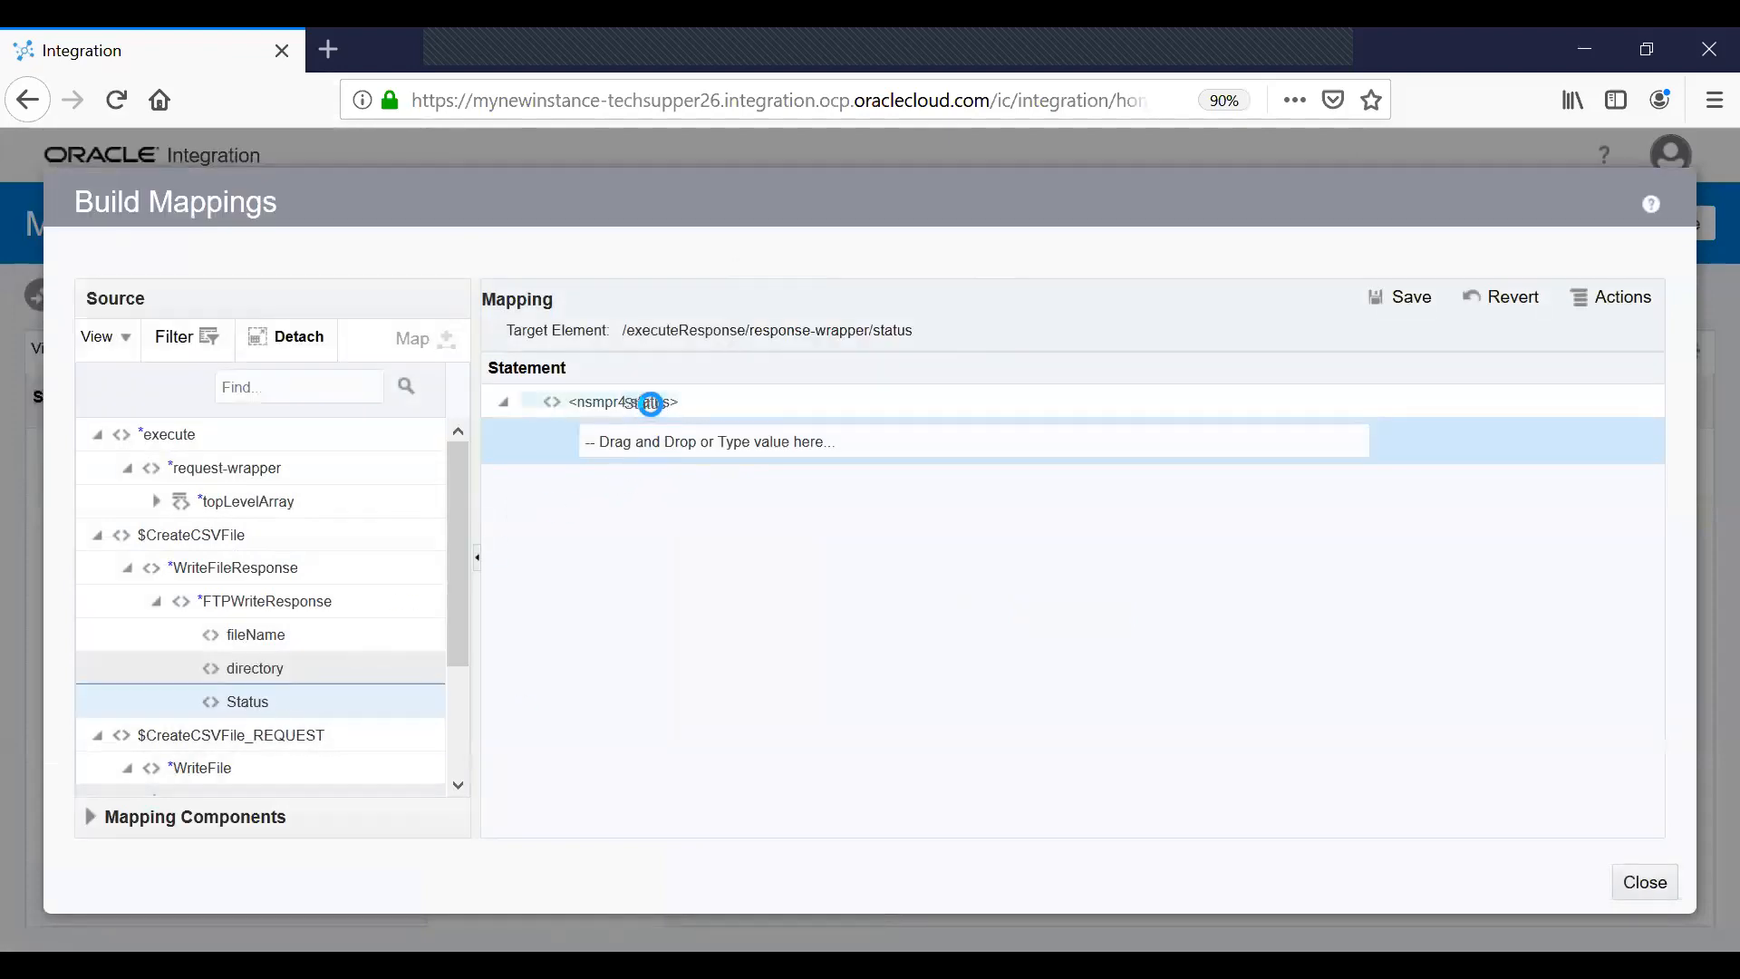
Set the response status to the literal value 'success' and save the mapping.
{"action": "left_click", "coordinate": [653, 405]}
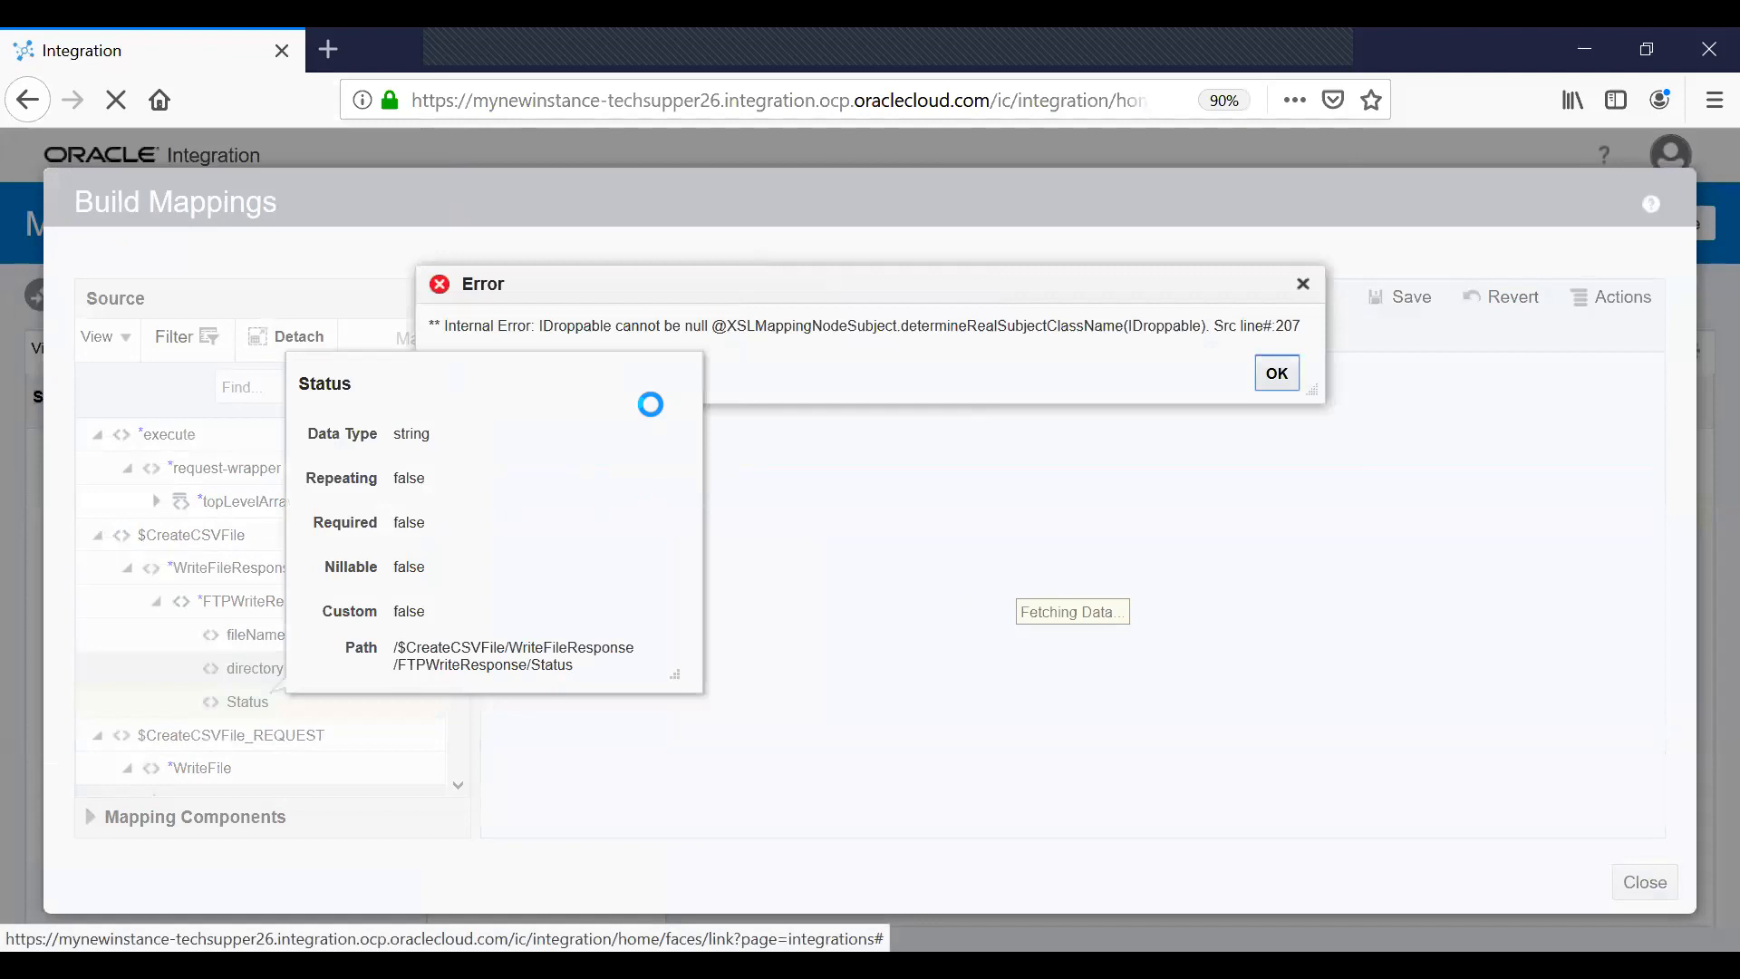
{"action": "left_click", "coordinate": [1301, 400]}
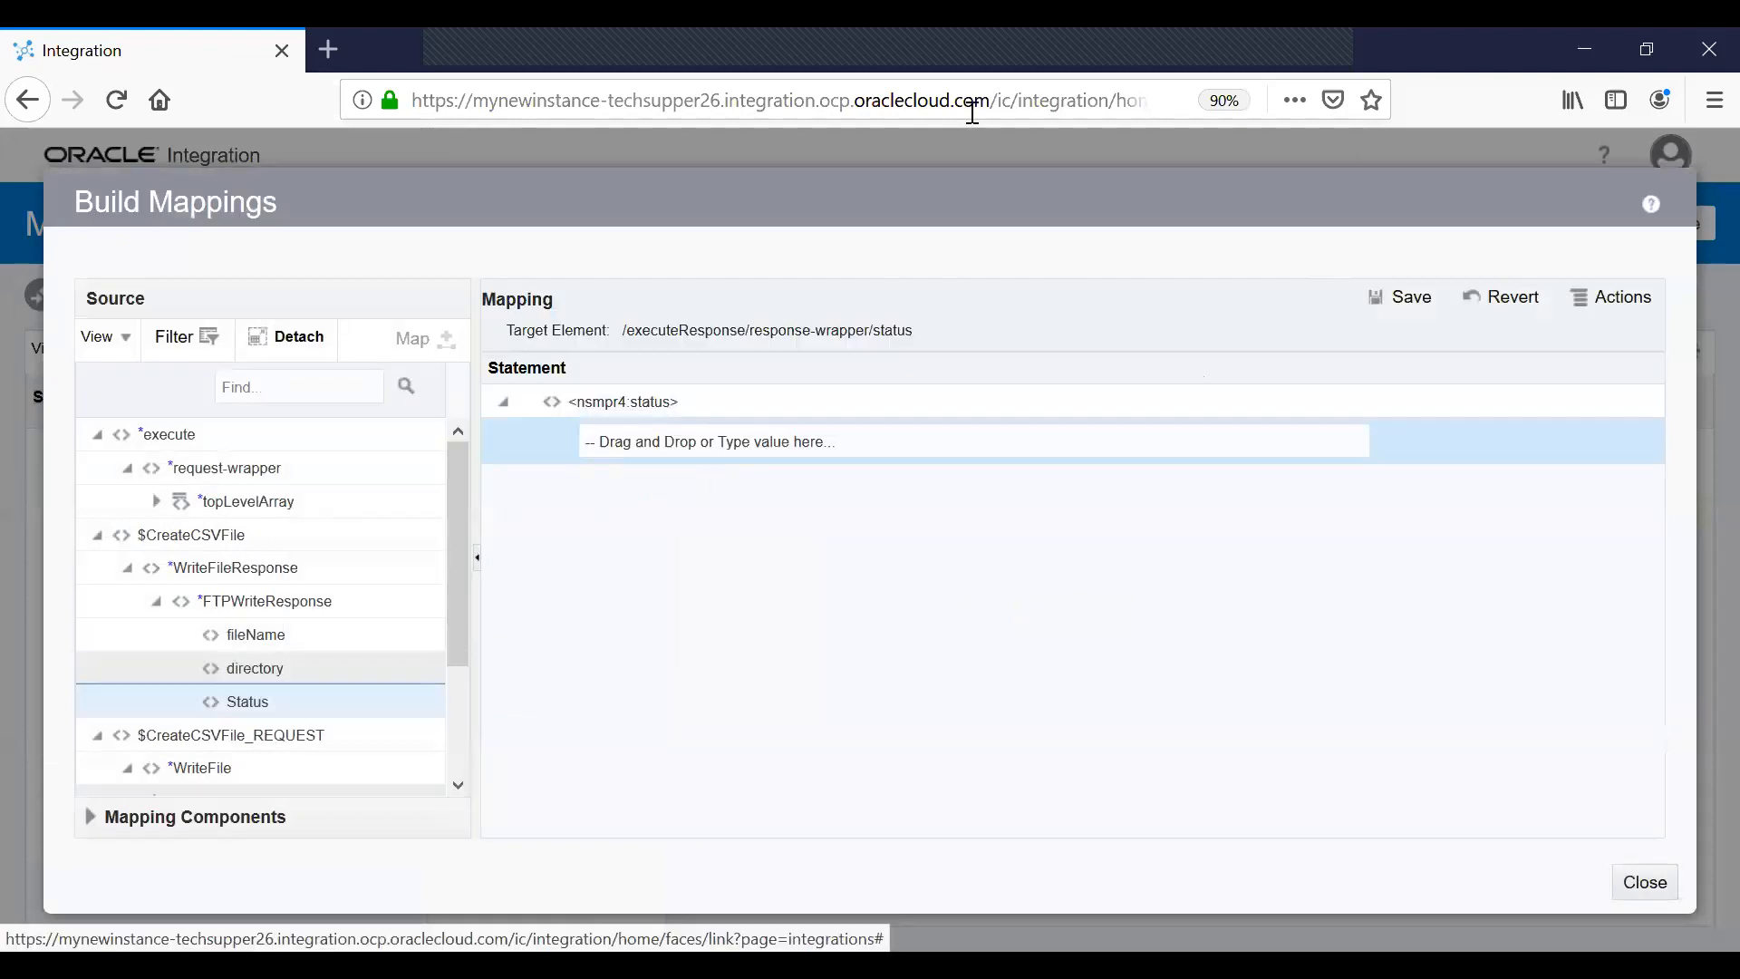
{"action": "left_click", "coordinate": [972, 113]}
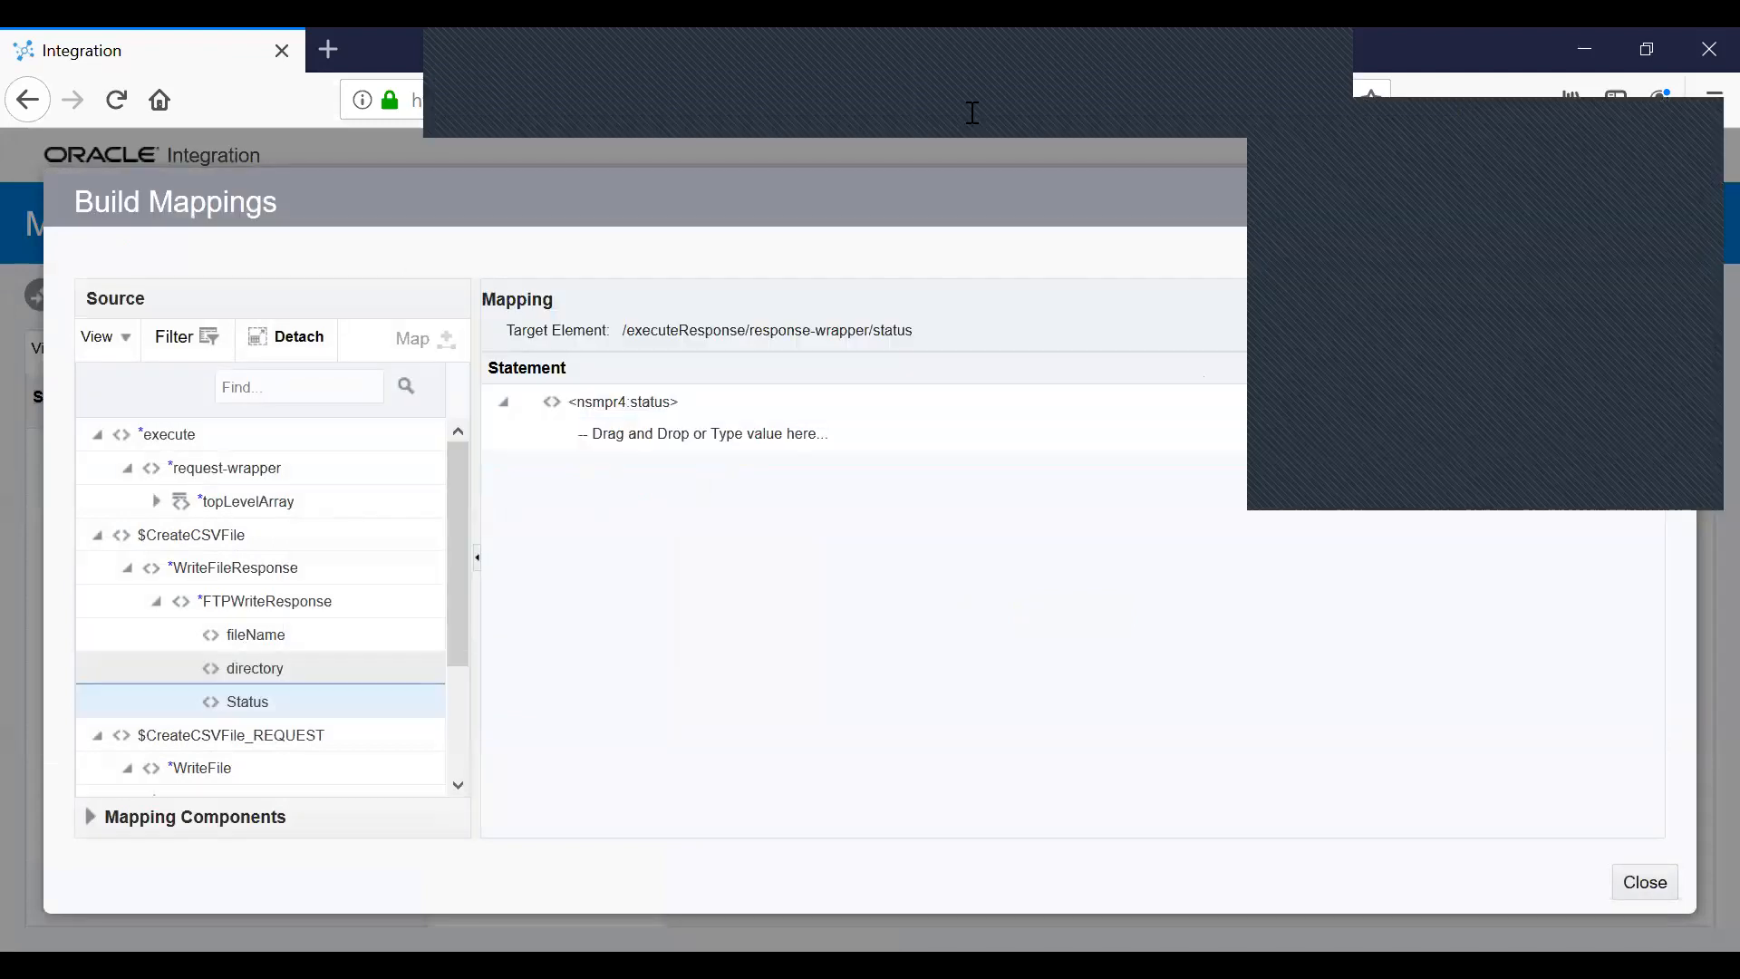
{"action": "left_click", "coordinate": [698, 438]}
{"action": "type", "text": "success"}
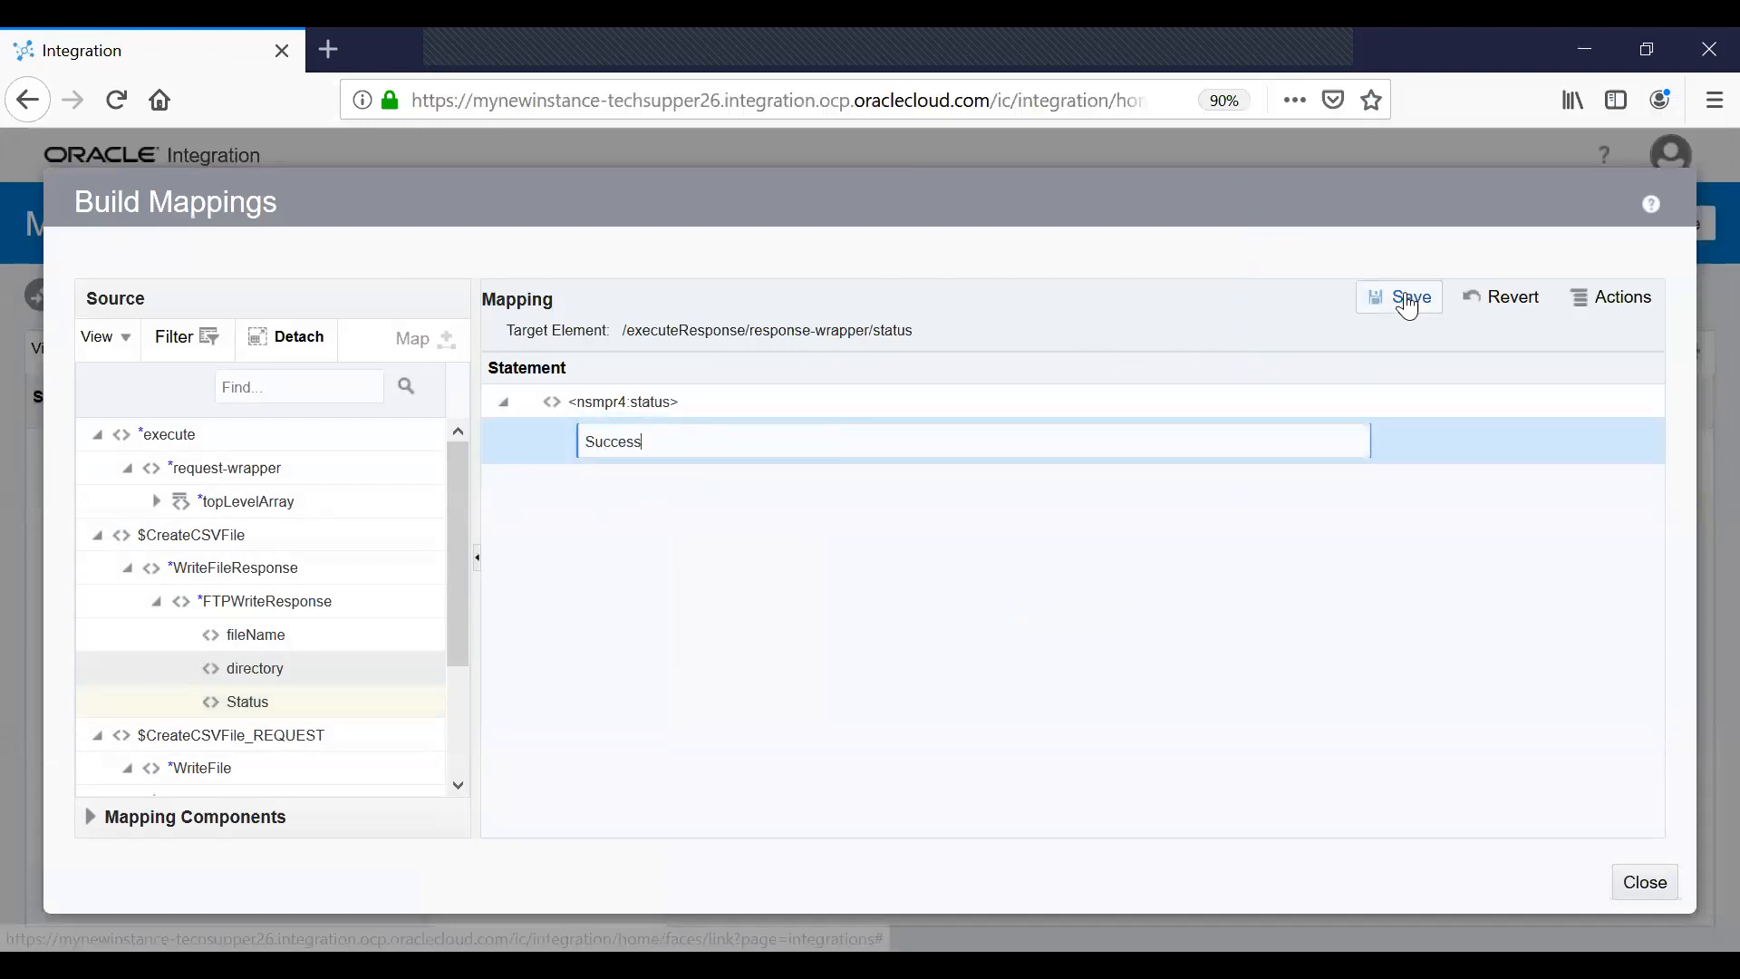
{"action": "left_click", "coordinate": [1408, 302]}
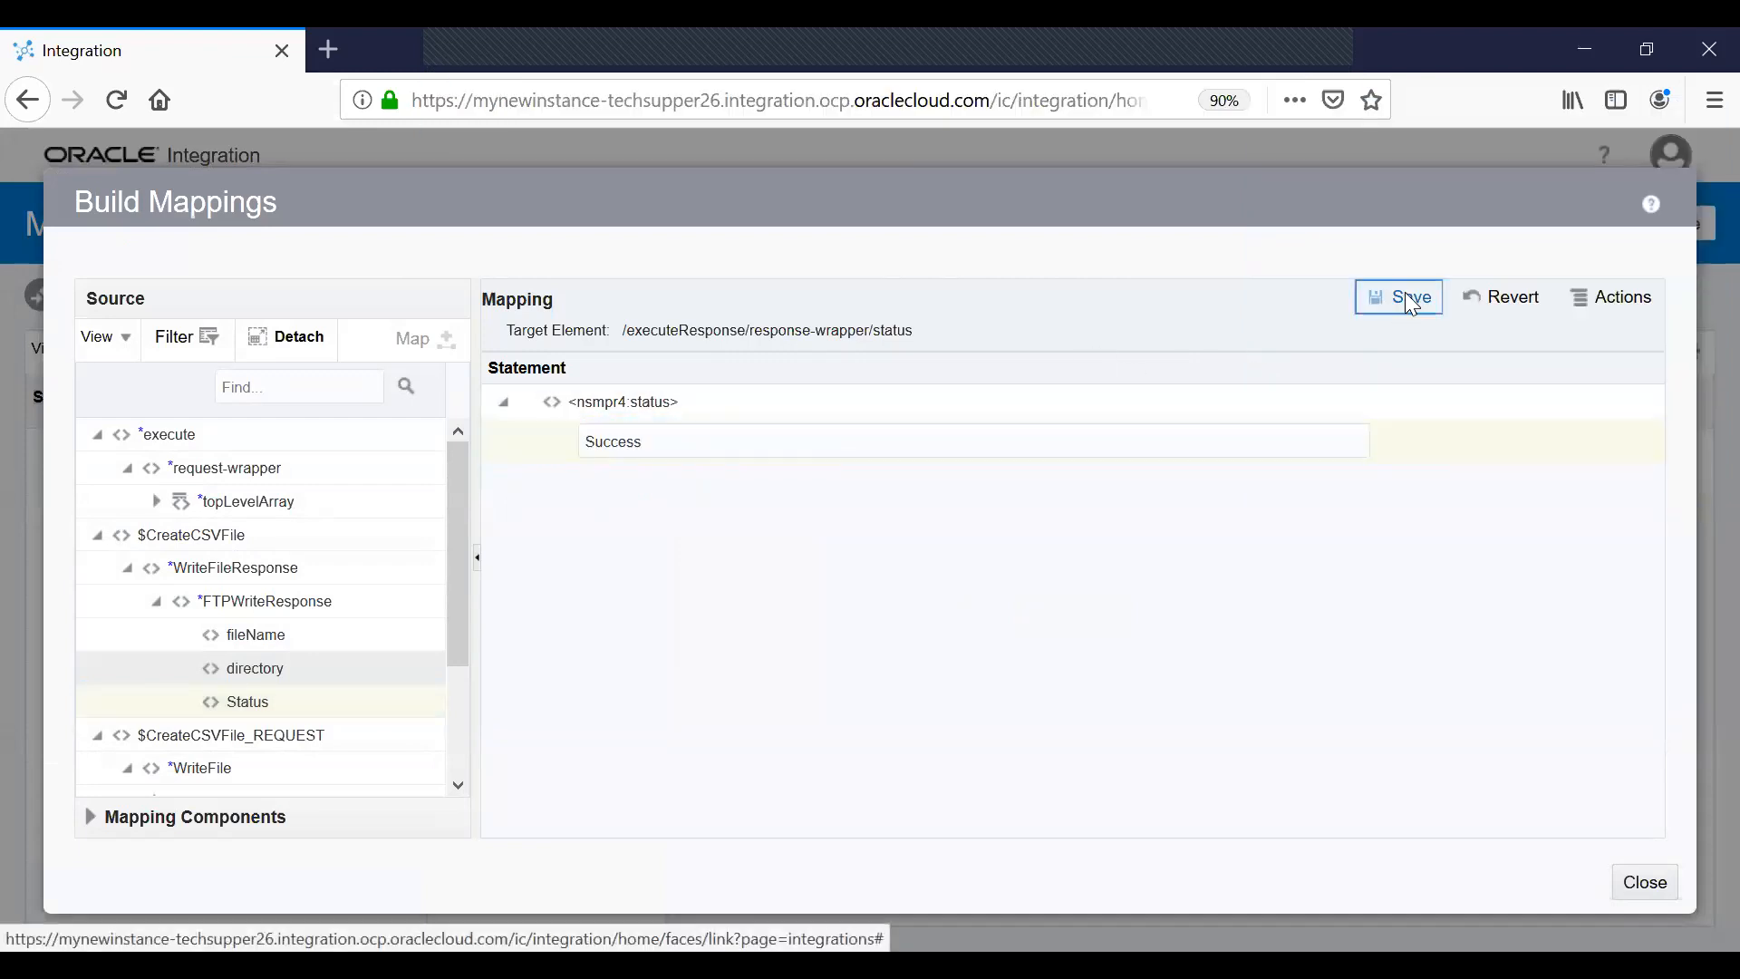
{"action": "left_click", "coordinate": [1664, 872]}
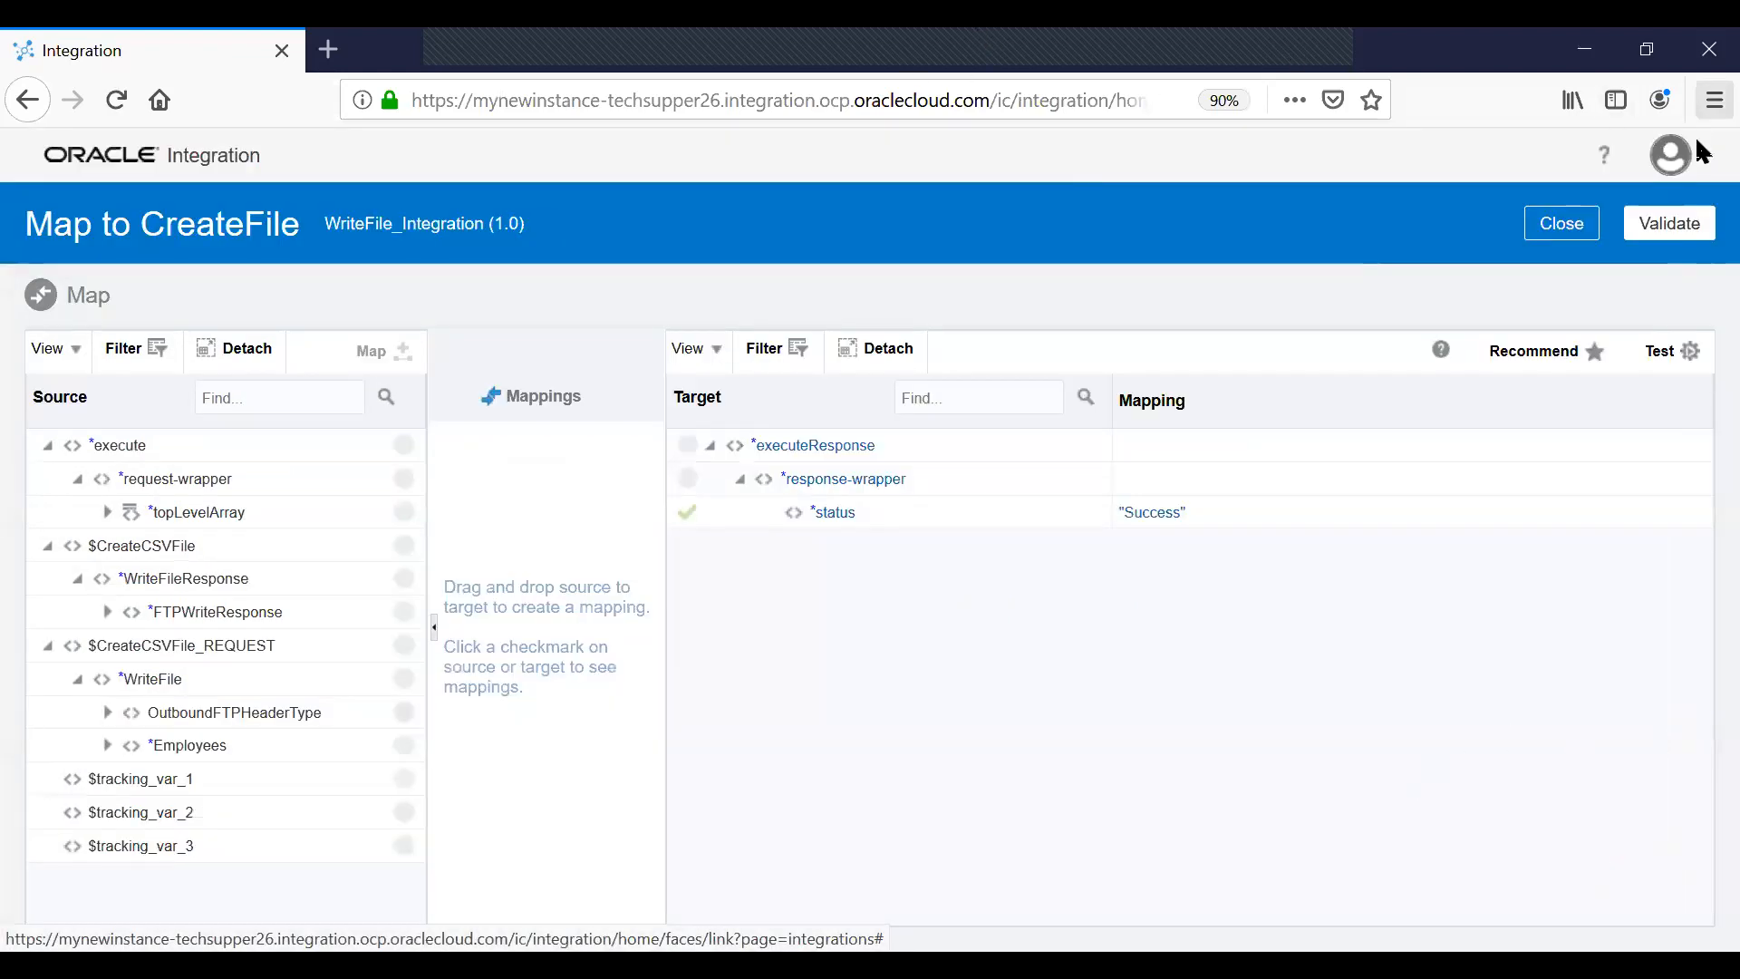
Validate the response mapping and make topLevelArray's FirstName the primary tracking field.
{"action": "left_click", "coordinate": [1691, 218]}
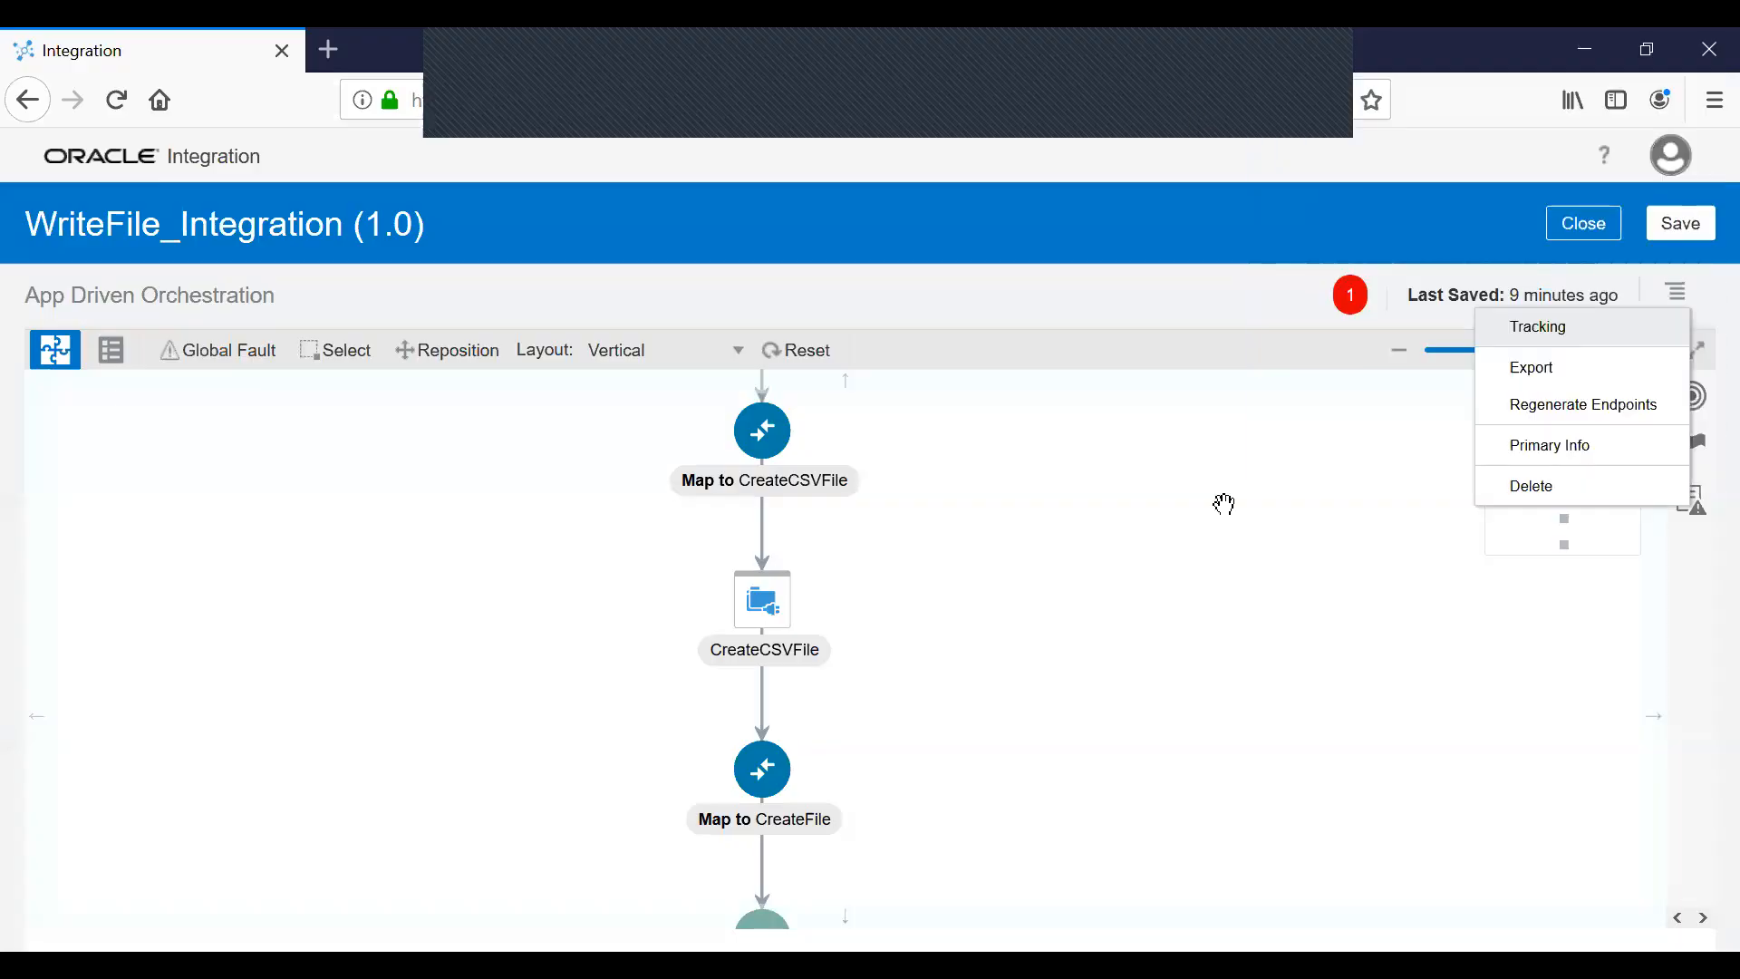
{"action": "left_click", "coordinate": [1538, 327]}
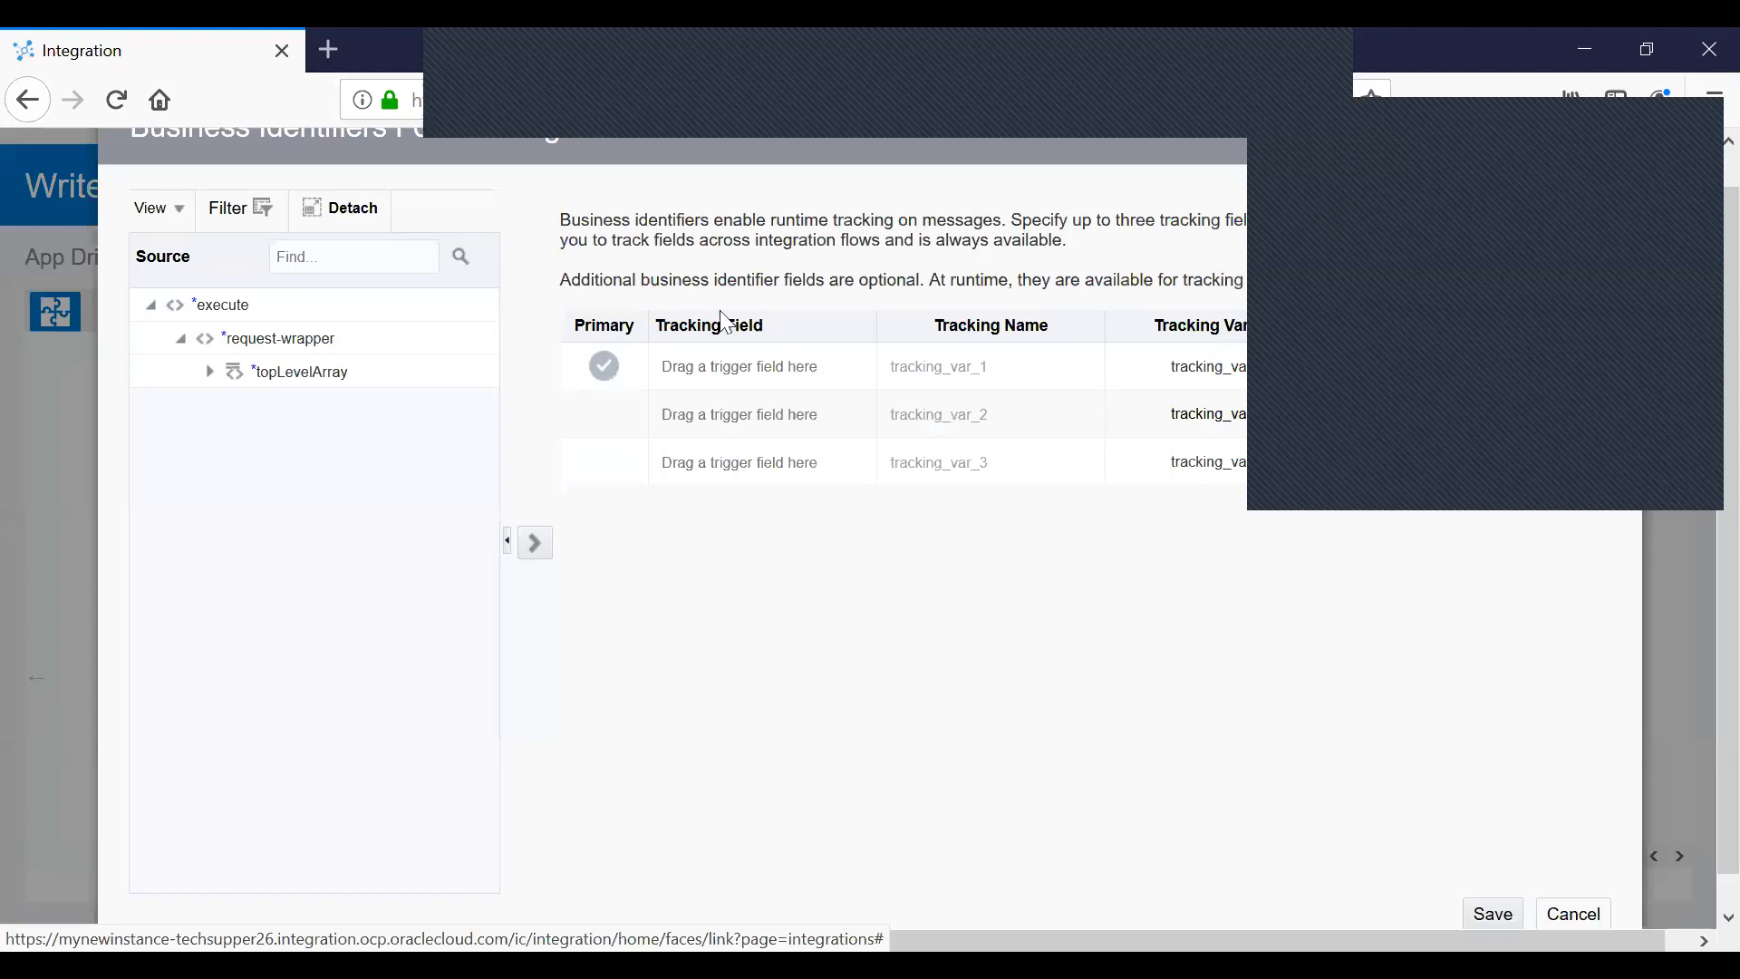
{"action": "left_click", "coordinate": [314, 408]}
{"action": "left_click_drag", "start_coordinate": [314, 408], "coordinate": [770, 367]}
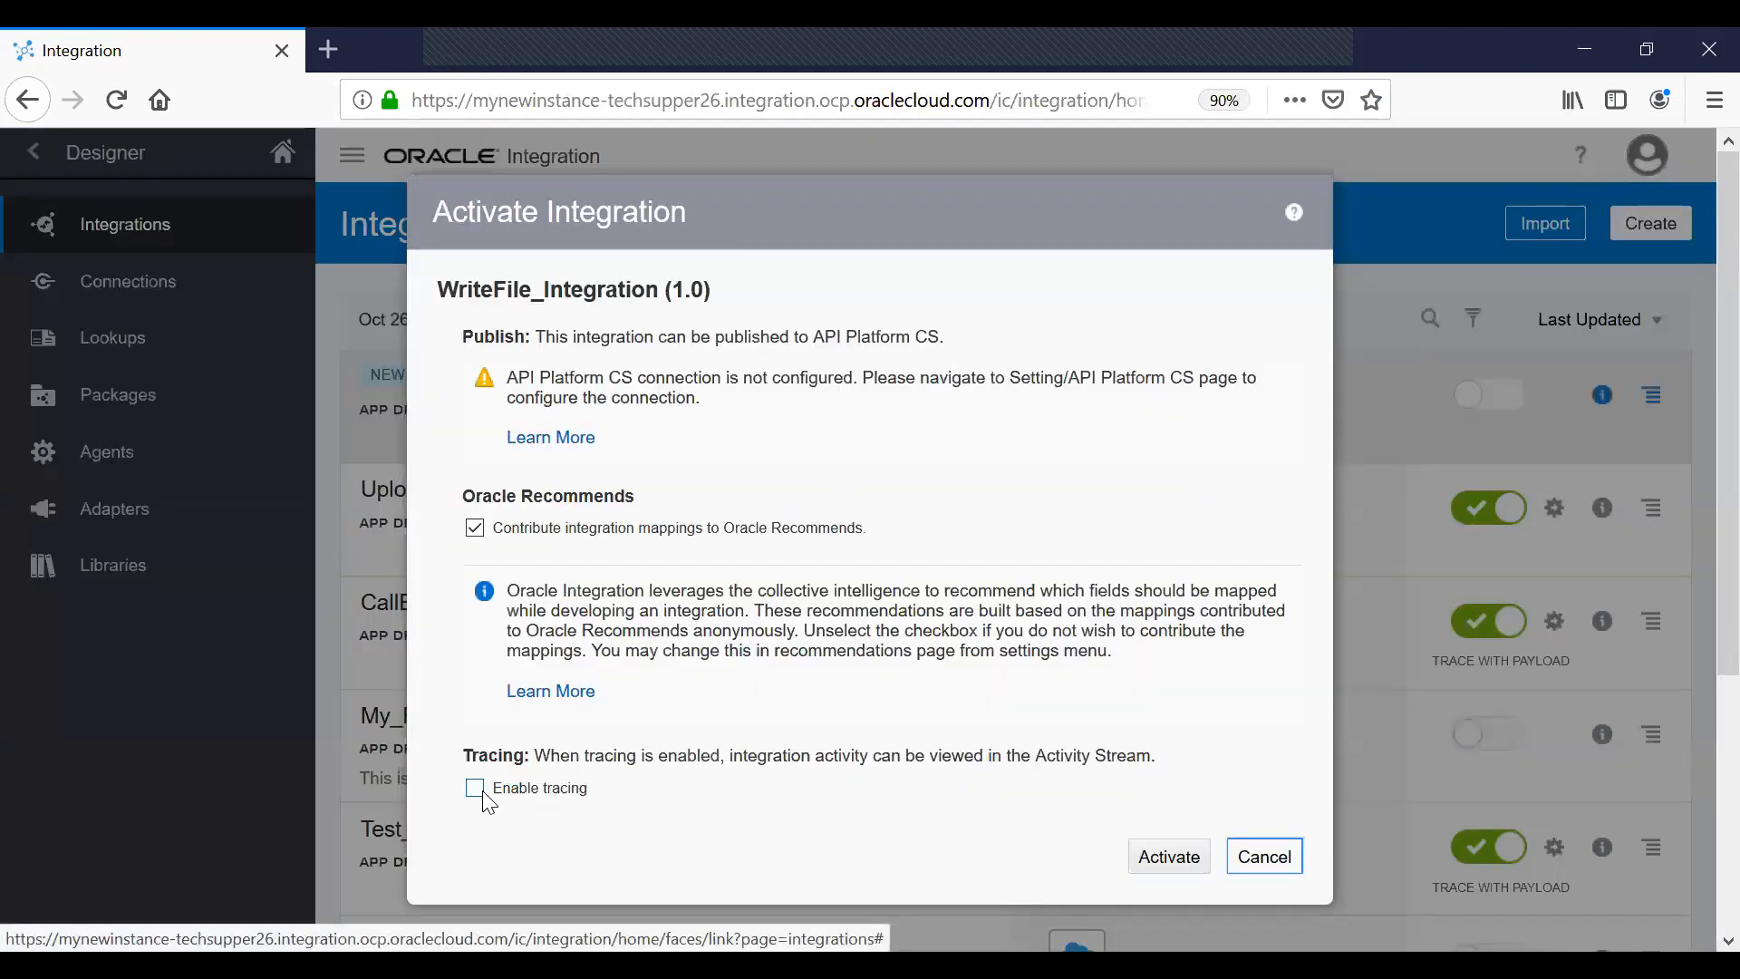
Activate WriteFile_Integration with tracing enabled and the payload included.
{"action": "left_click", "coordinate": [475, 789]}
{"action": "left_click", "coordinate": [507, 776]}
{"action": "scroll", "coordinate": [1002, 772], "scroll_direction": "down", "scroll_amount": 4}
{"action": "left_click", "coordinate": [1185, 634]}
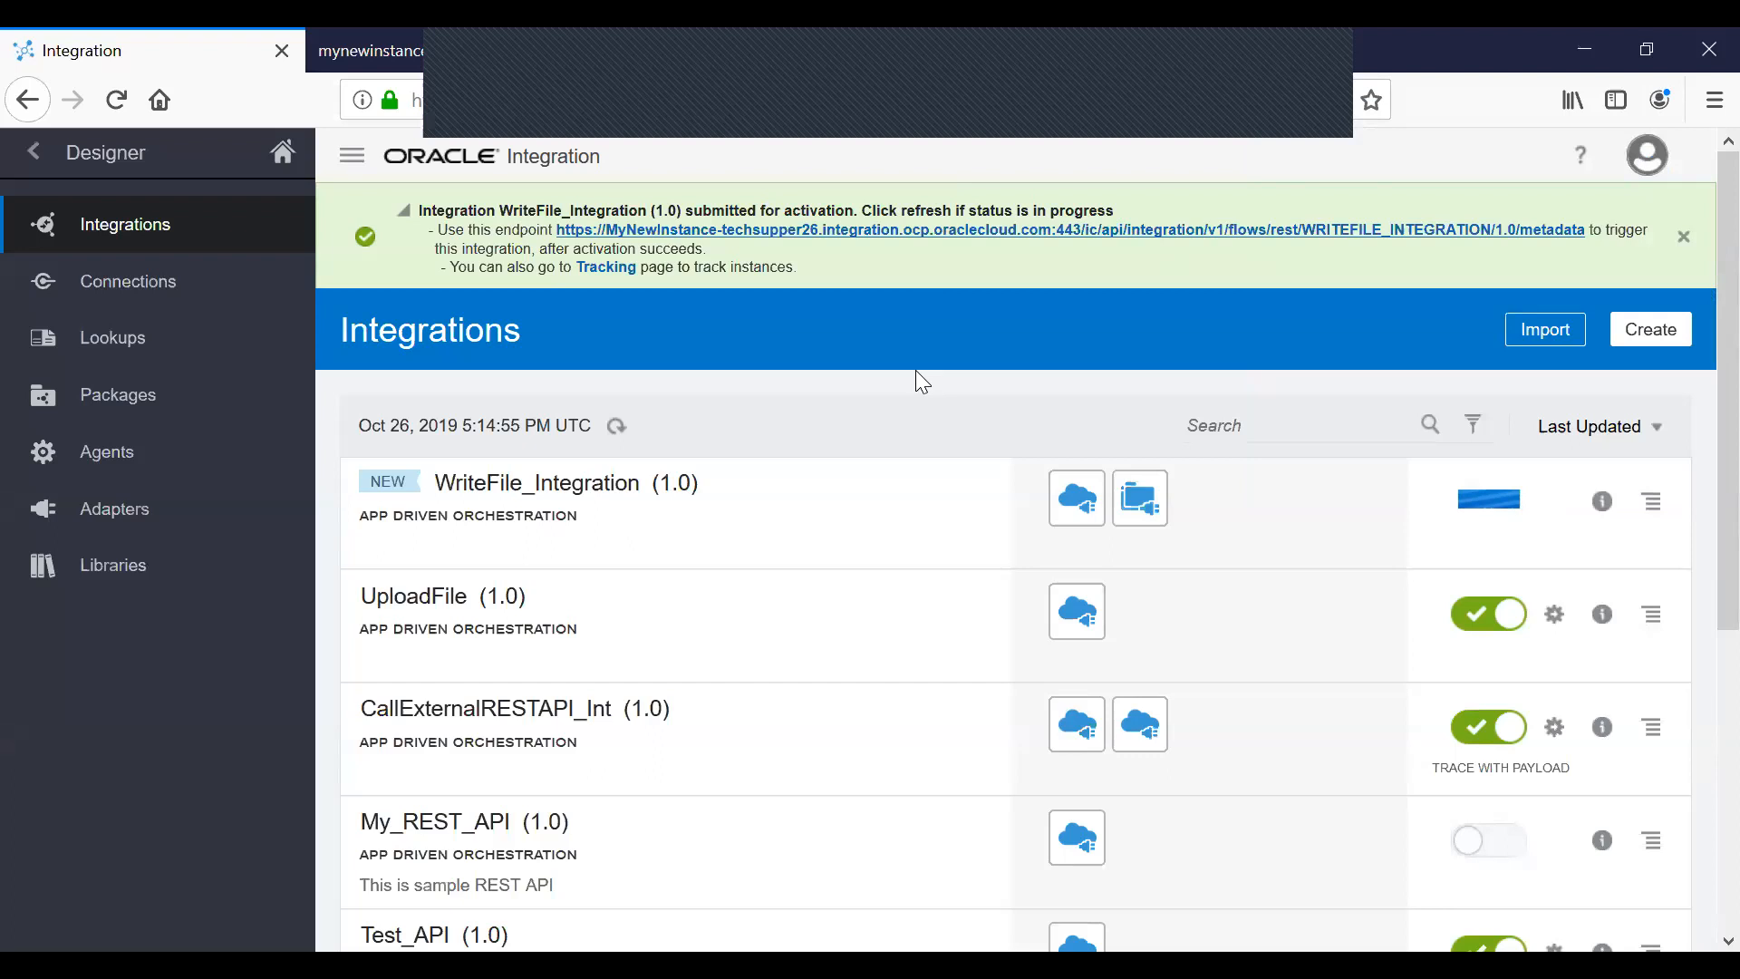
View the integration's endpoint description showing POST /createfile, then switch to Postman.
{"action": "left_click", "coordinate": [648, 232]}
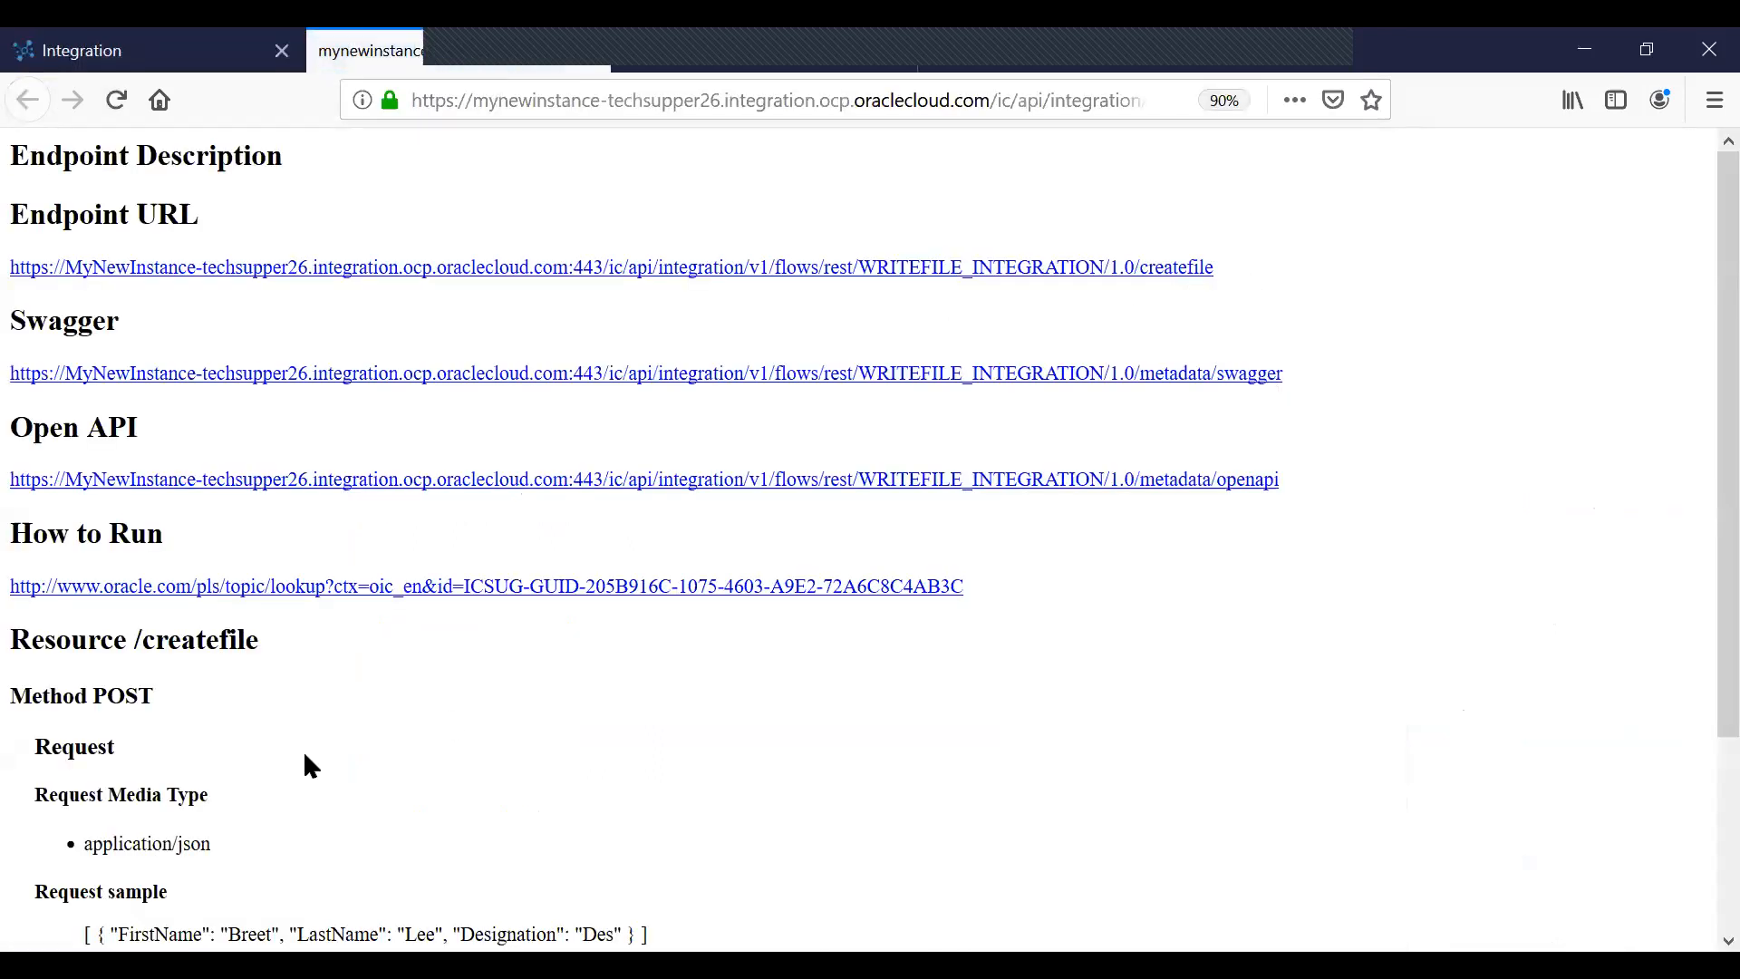
{"action": "scroll", "coordinate": [303, 751], "scroll_direction": "down", "scroll_amount": 2}
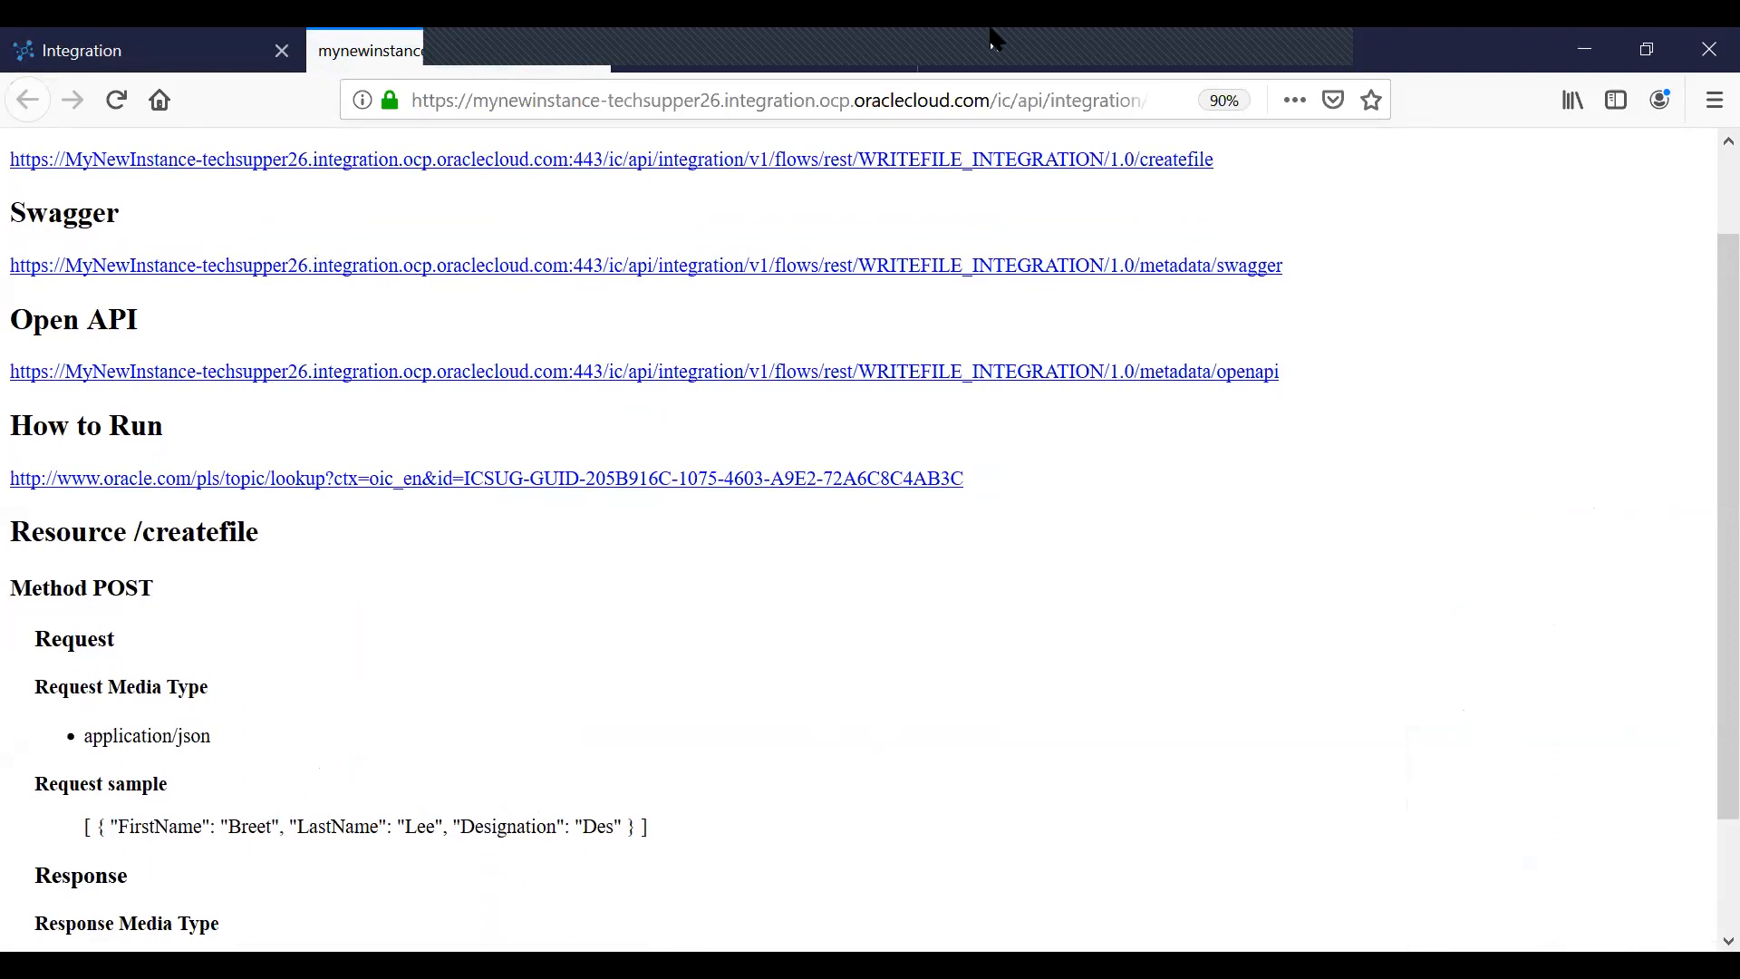
{"action": "key", "text": "alt+Tab"}
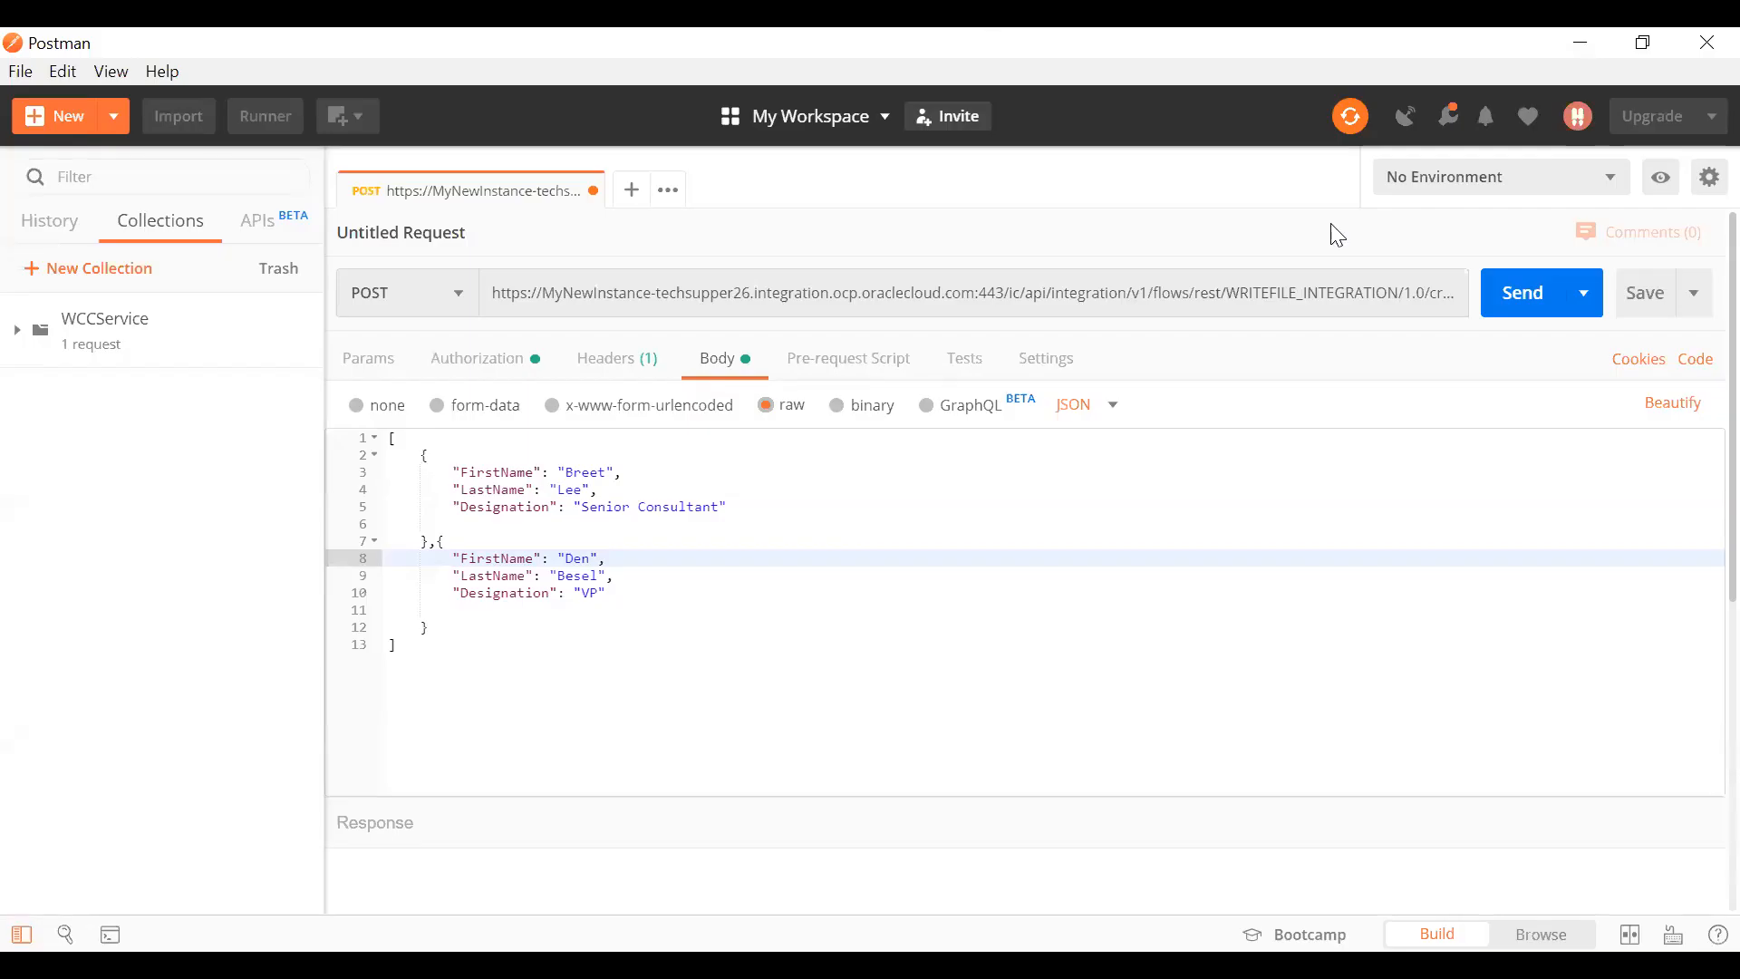
Review the headers and basic auth, send the employees POST request, then open sample_1.csv in WinSCP.
{"action": "left_click", "coordinate": [780, 622]}
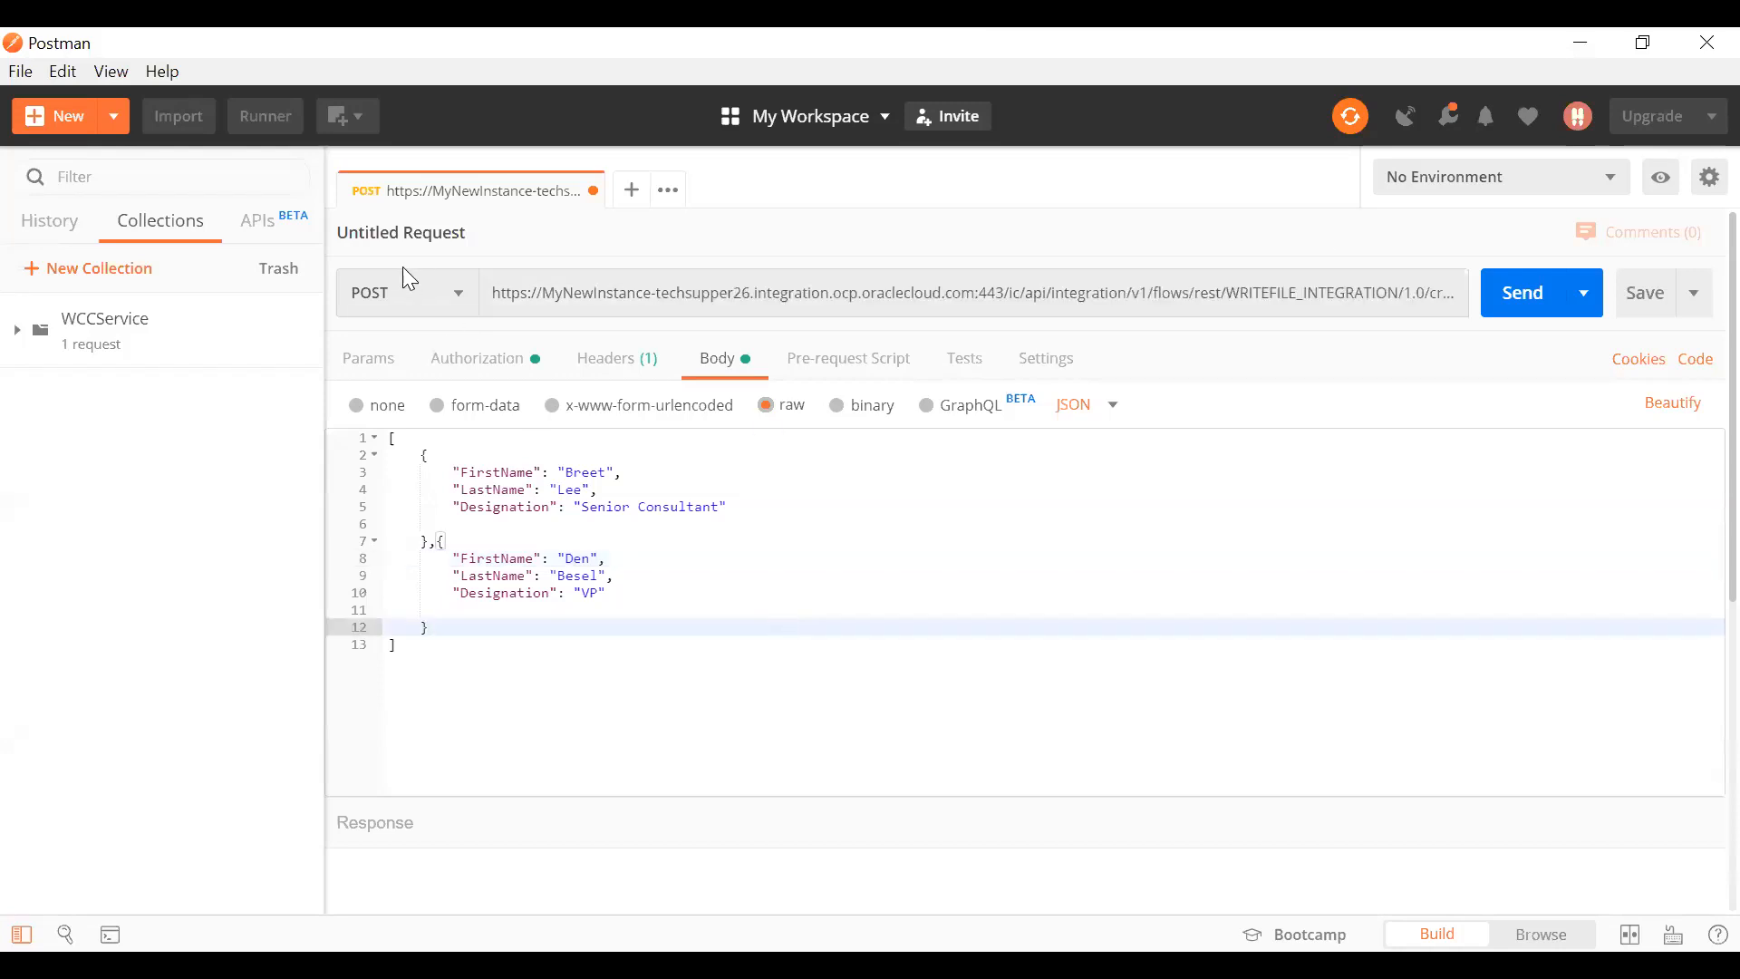
{"action": "left_click", "coordinate": [638, 371]}
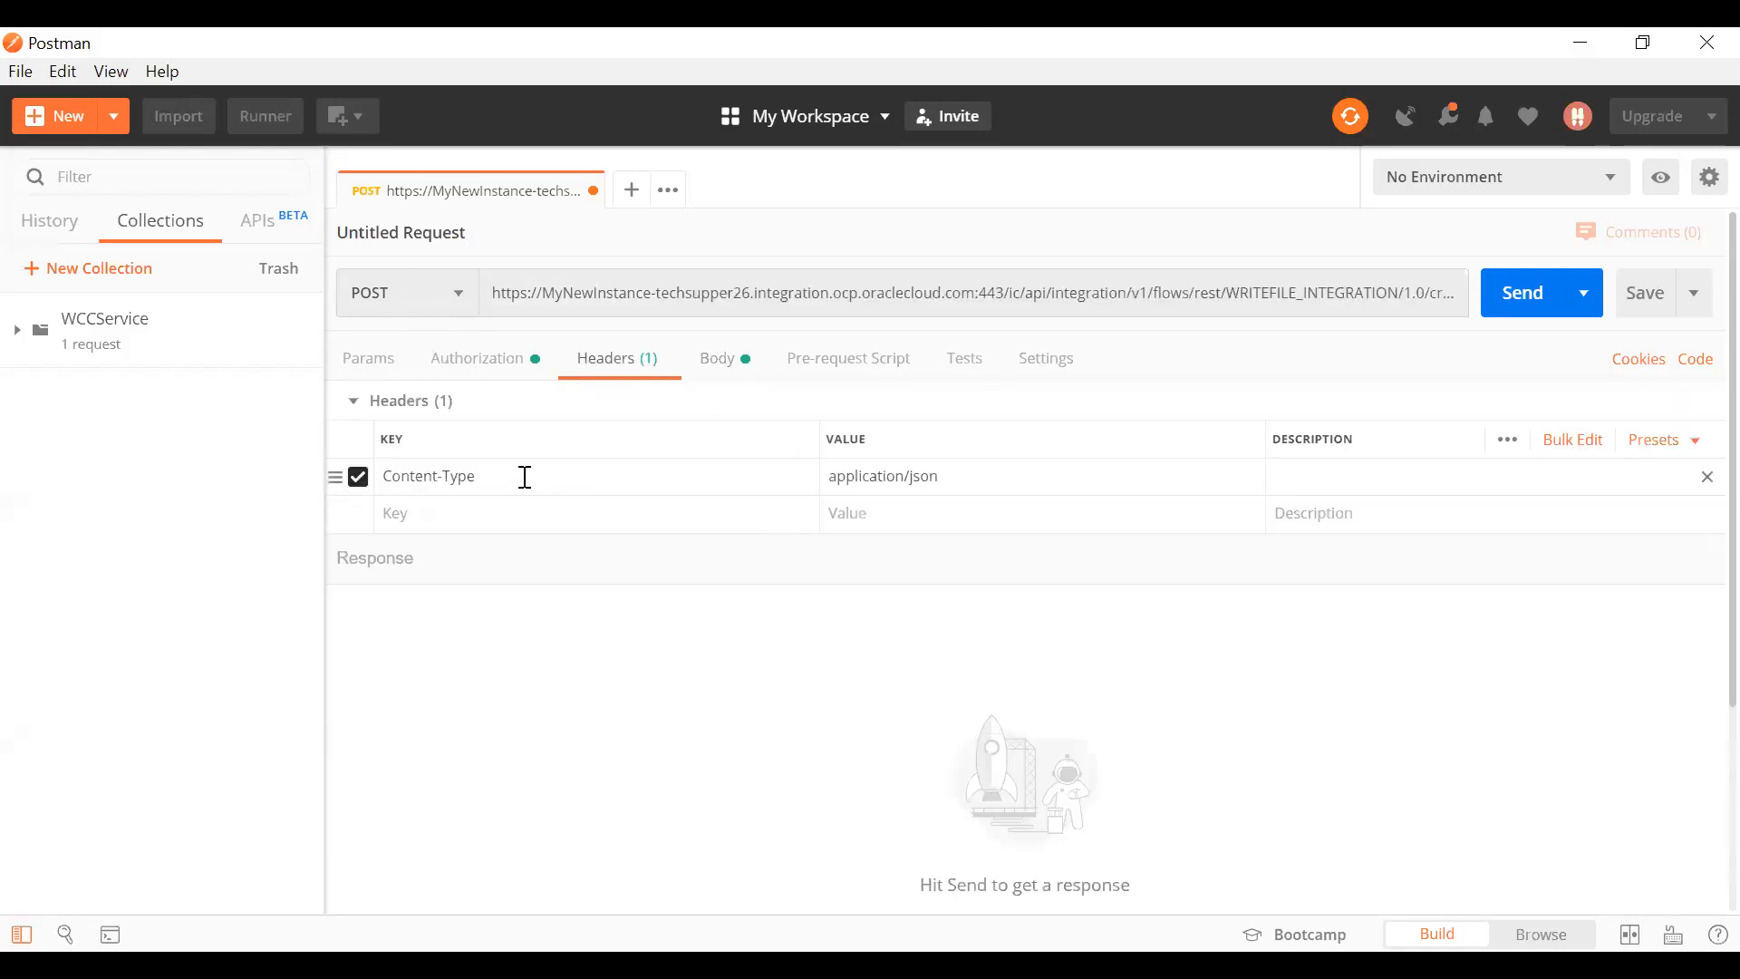
{"action": "left_click", "coordinate": [460, 359]}
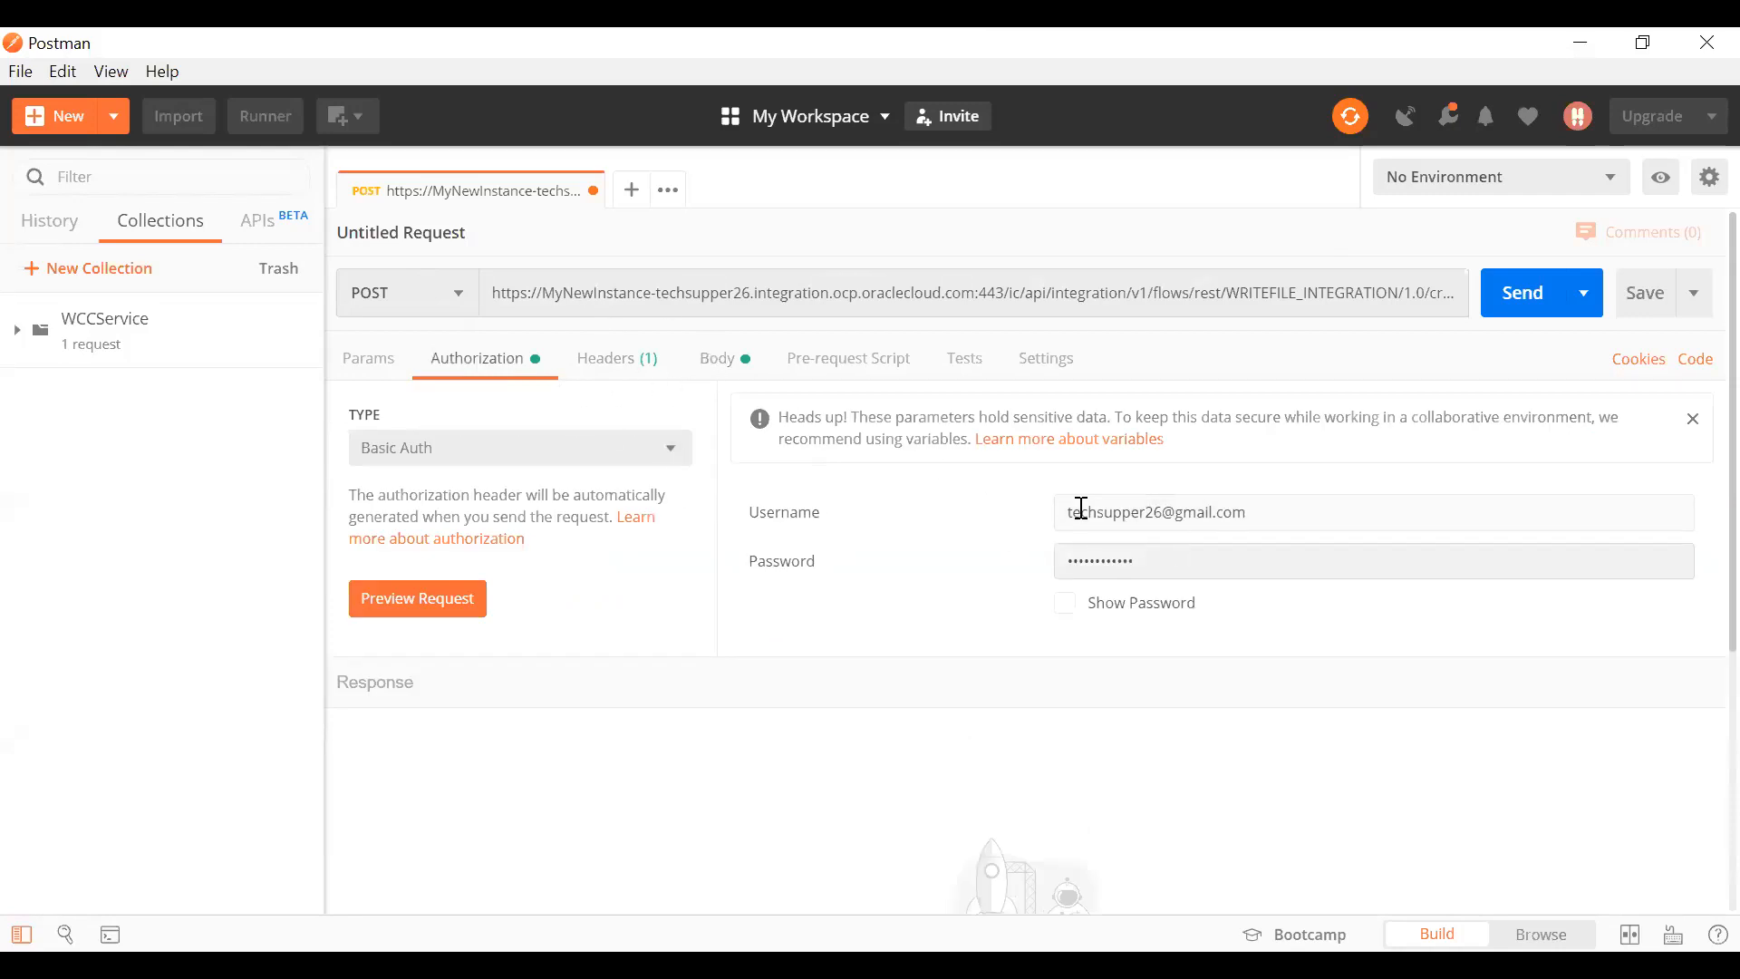
{"action": "left_click", "coordinate": [714, 359]}
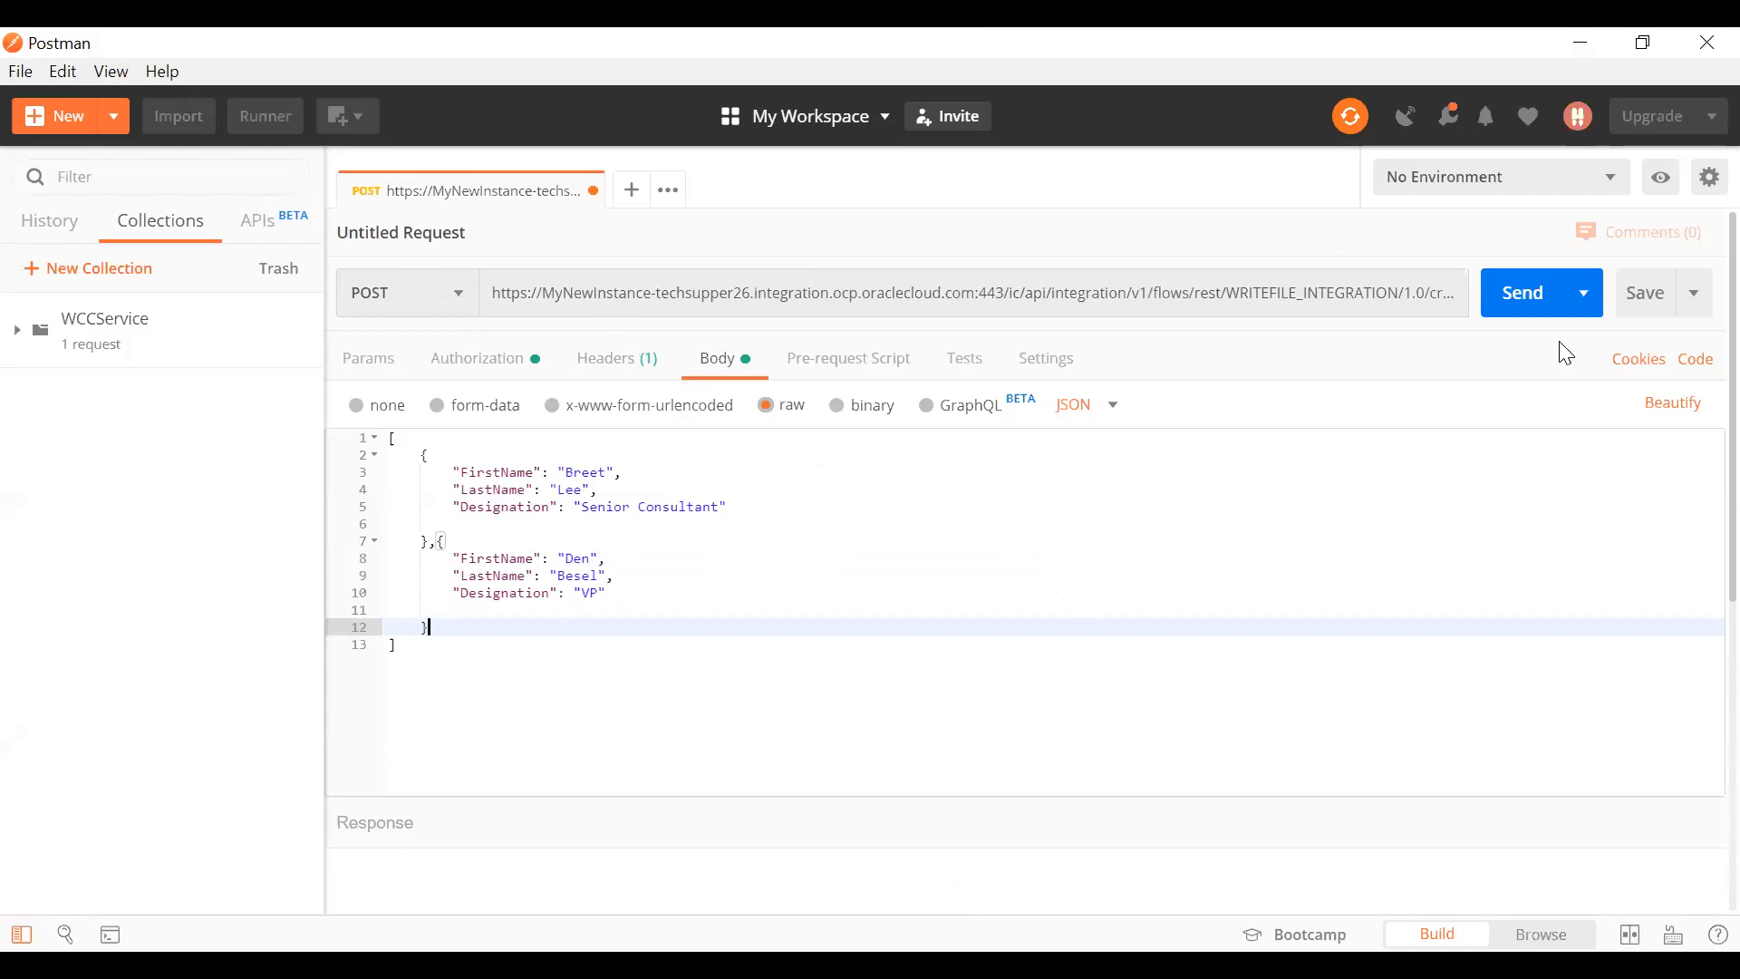
{"action": "left_click", "coordinate": [1511, 302]}
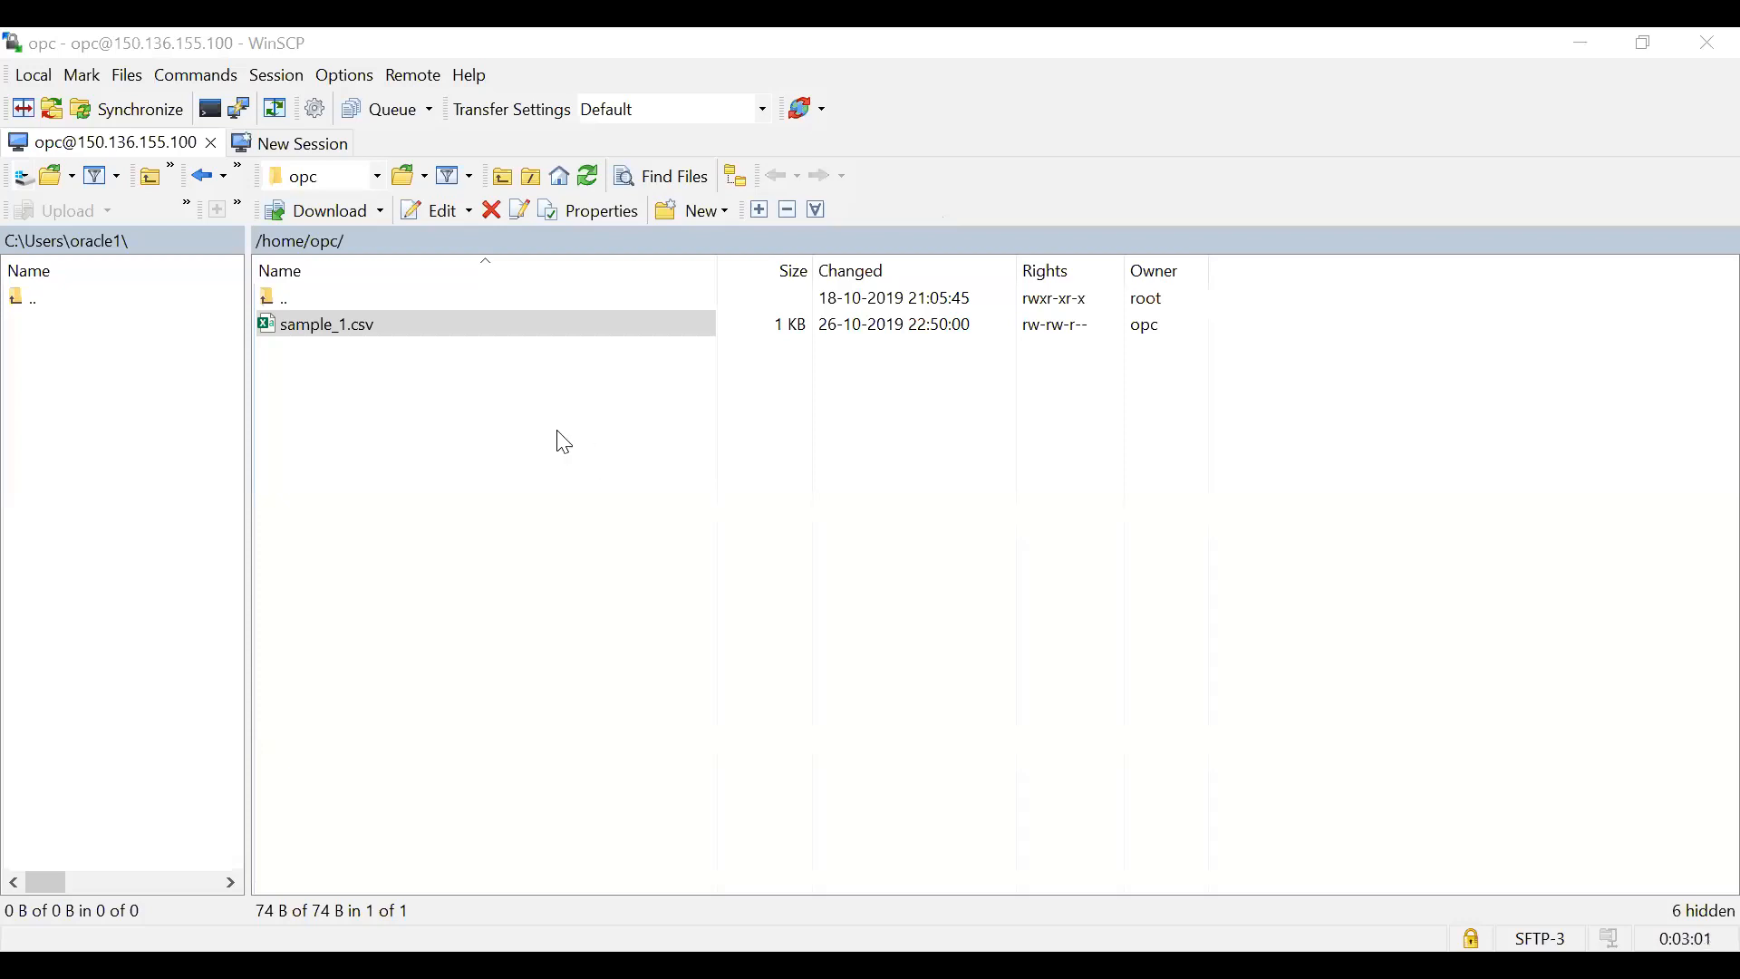
{"action": "right_click", "coordinate": [402, 325]}
{"action": "left_click", "coordinate": [448, 375]}
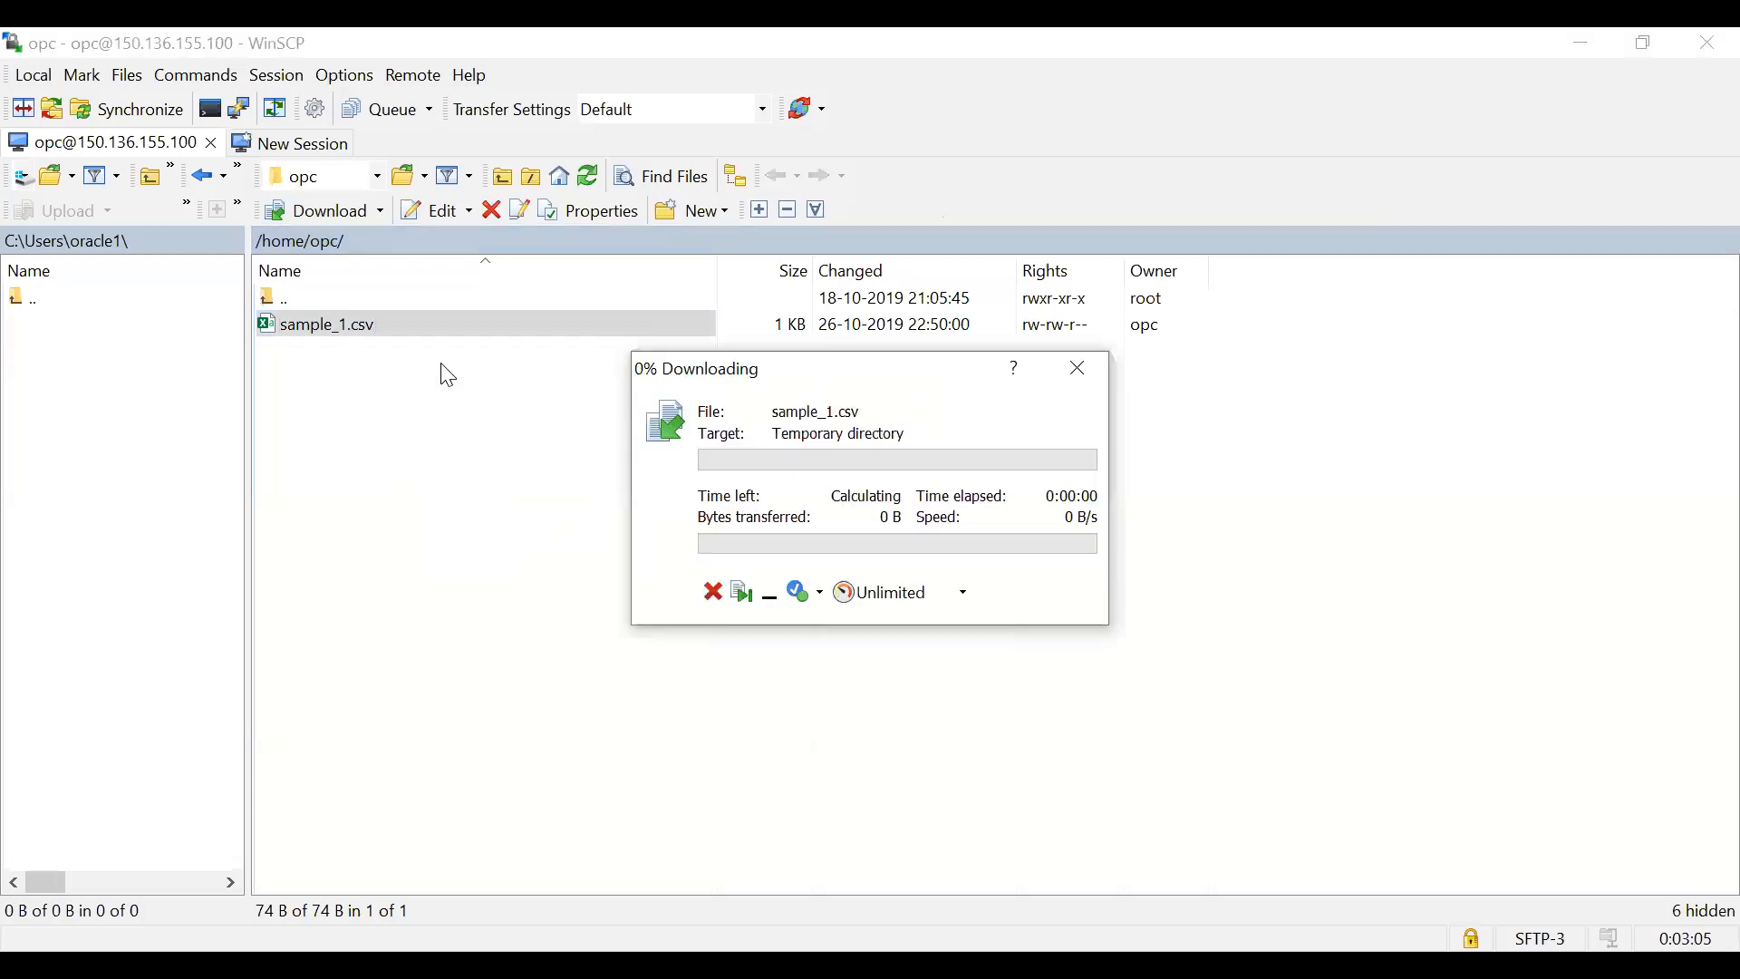